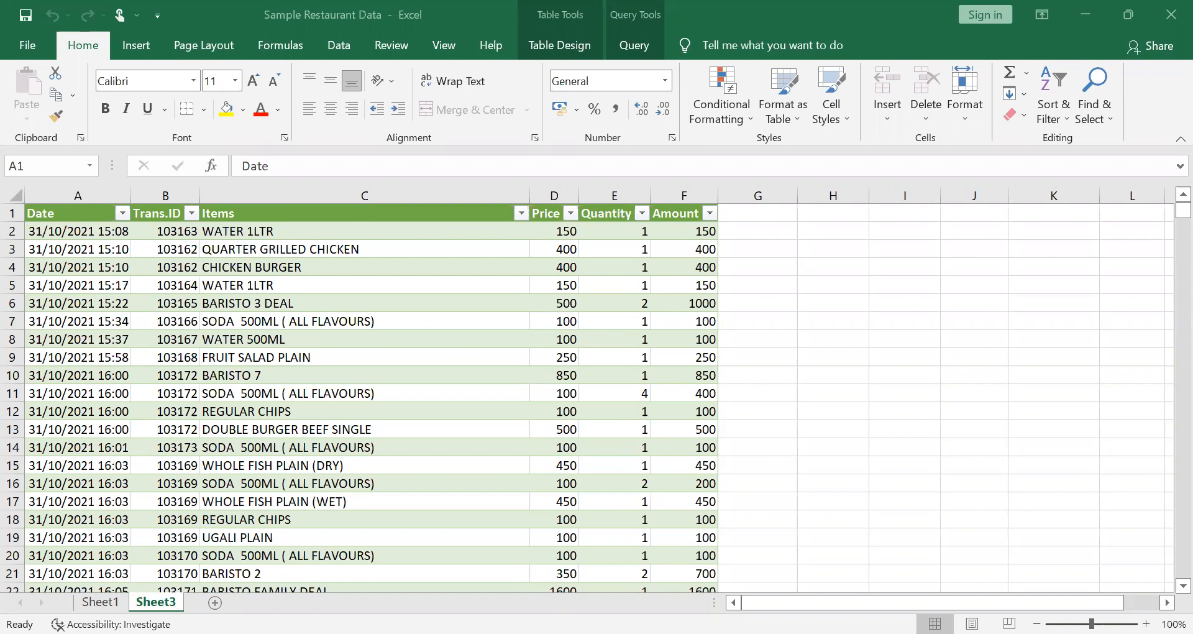
Rename Sheet1 as "New Data"
click(101, 602)
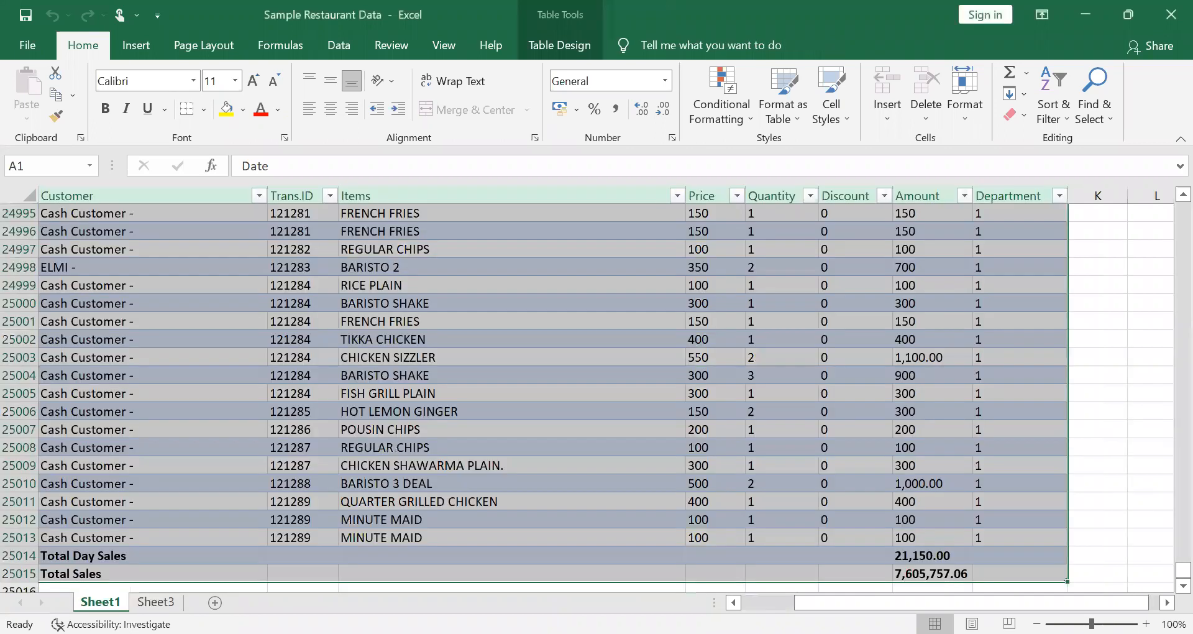
right_click(99, 602)
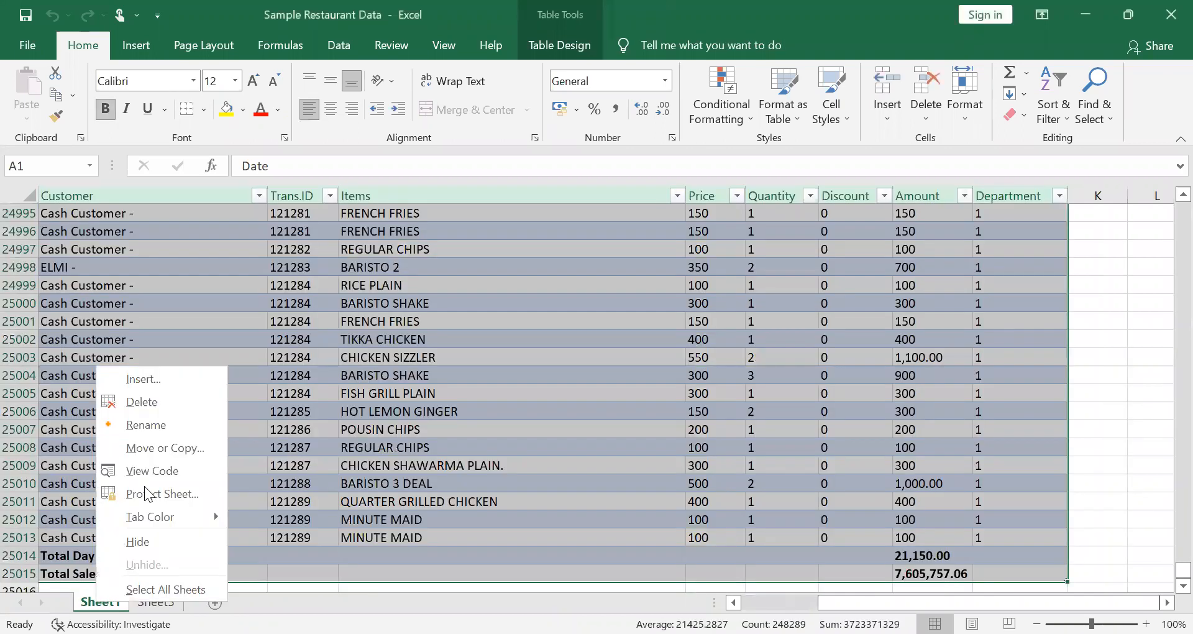
click(158, 423)
text(New)
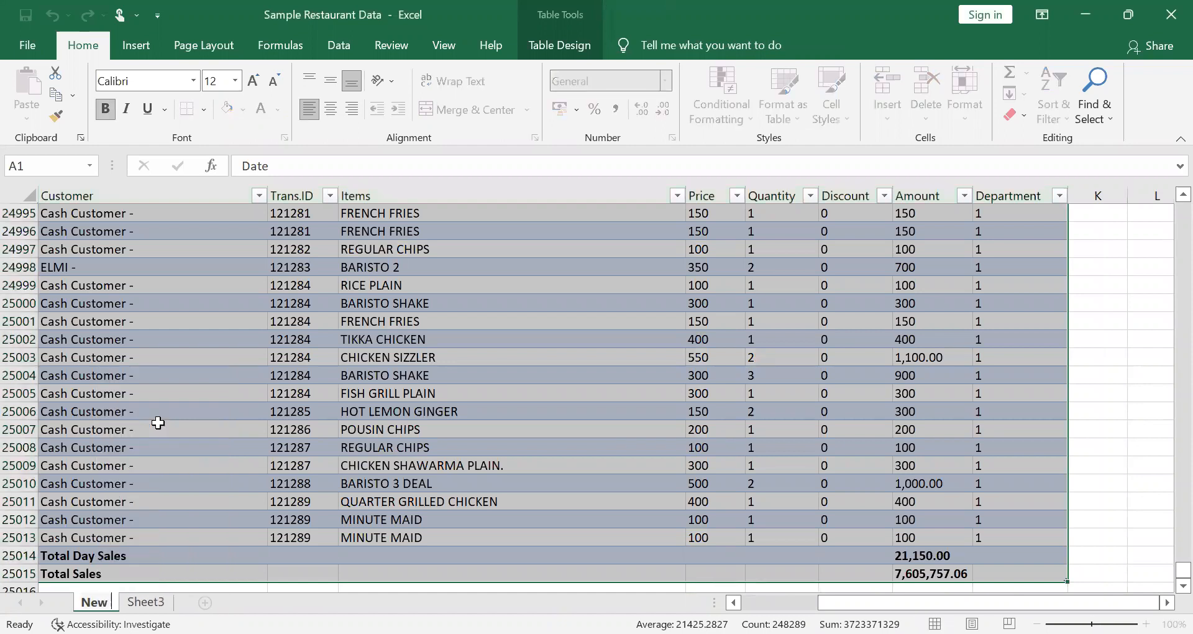
text( Data)
key(Return)
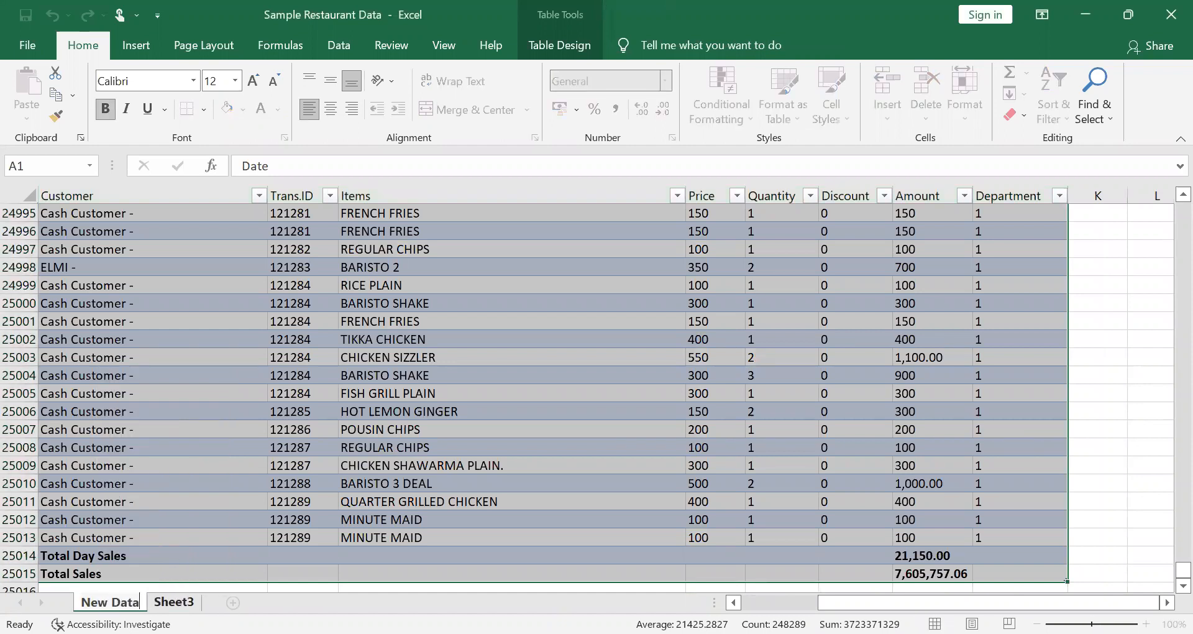
Rename Sheet3 as "Clean_Data"
click(168, 601)
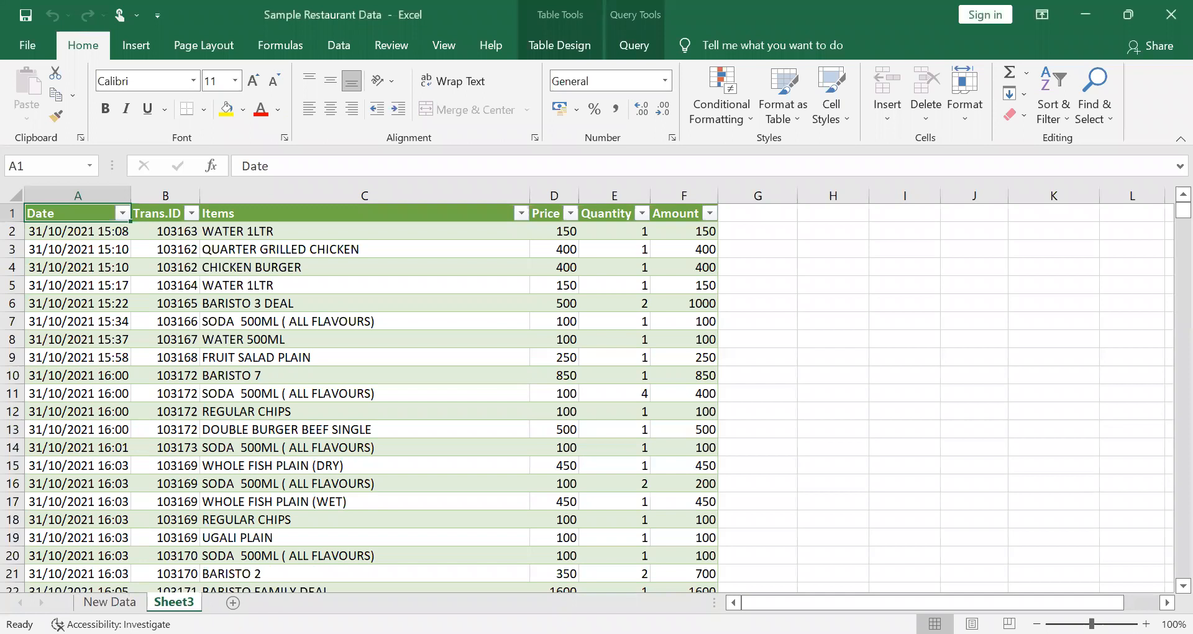
right_click(177, 601)
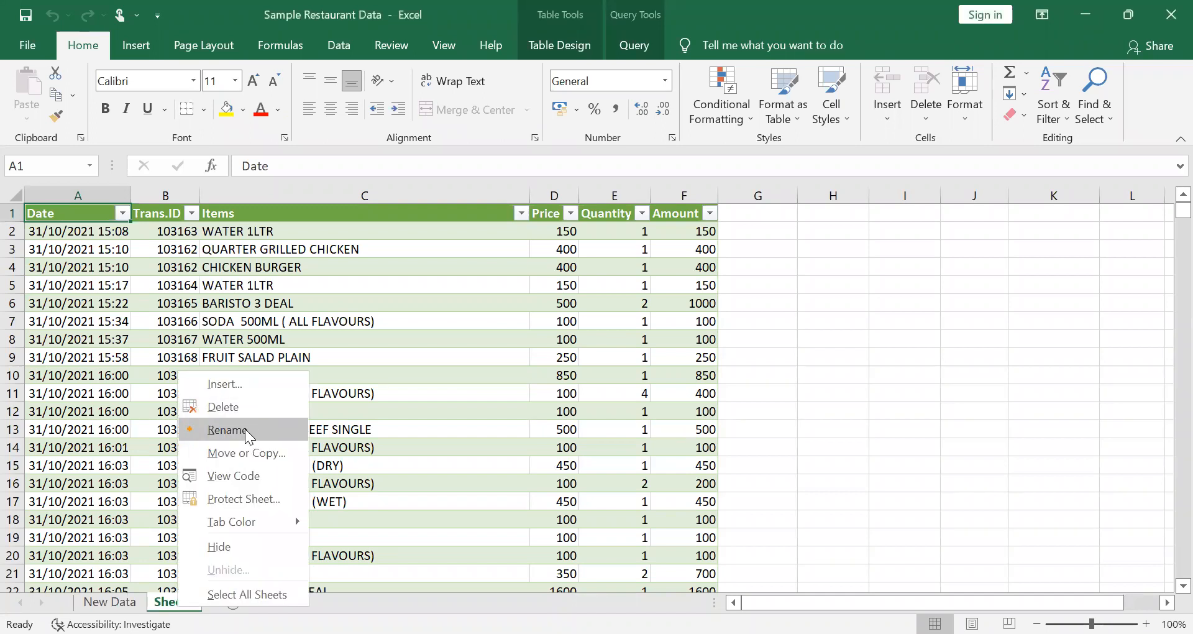
click(244, 429)
text(Clean)
key(BackSpace)
text(_Data)
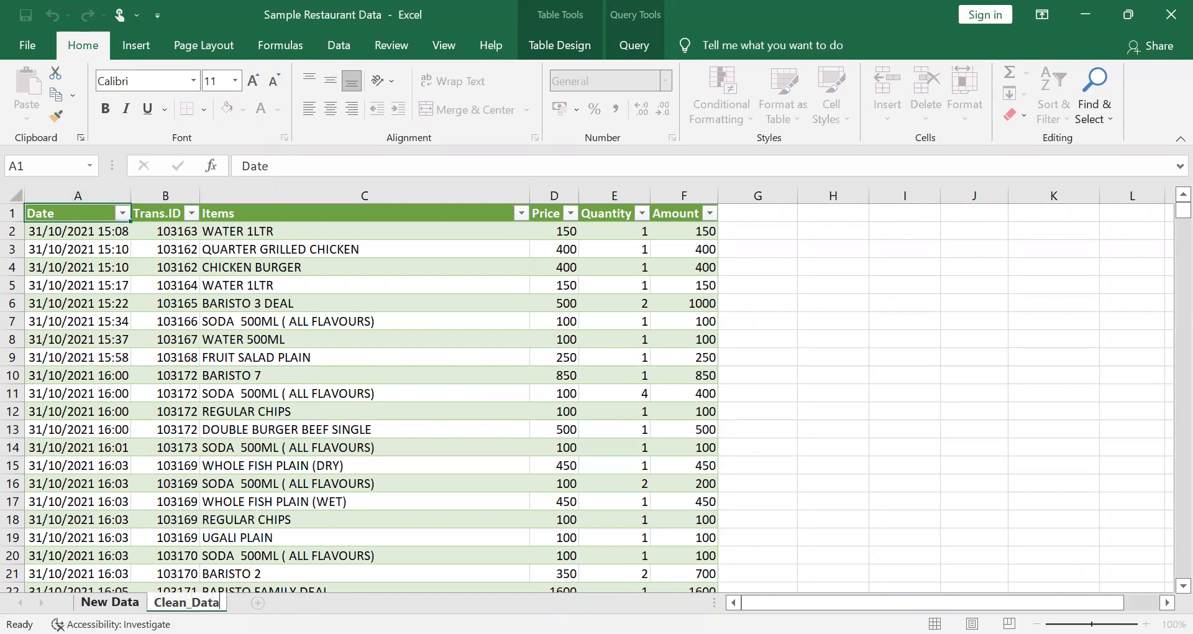
key(Return)
Change the New Data sheet's name to "New_Data" and return to the Clean_Data sheet
right_click(115, 601)
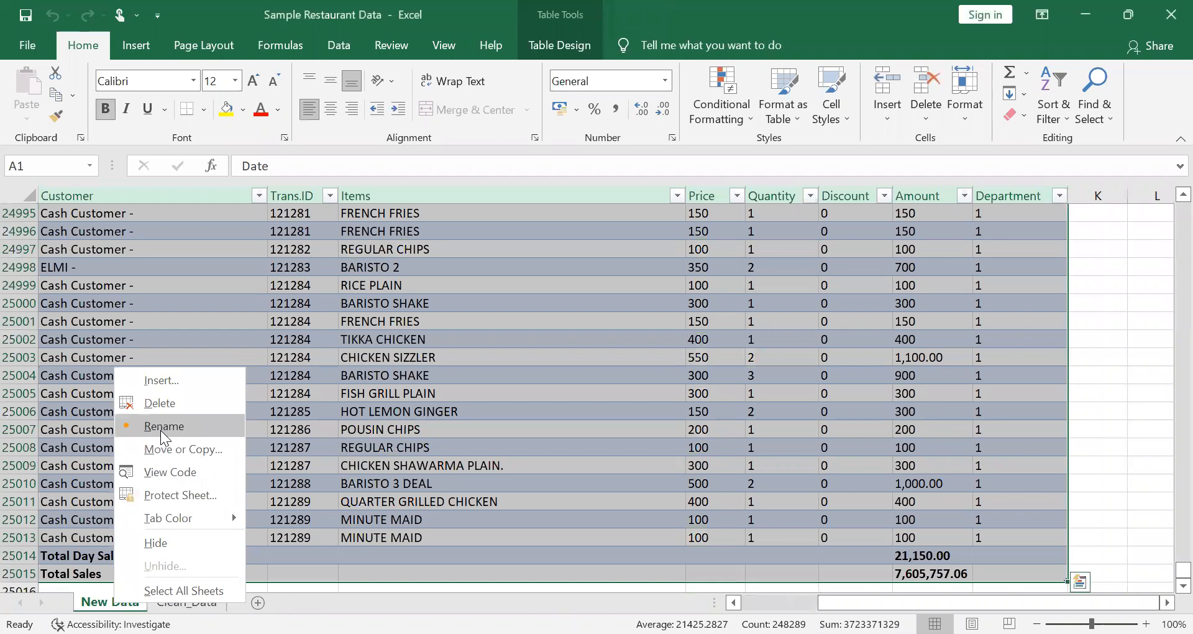
click(162, 426)
key(BackSpace)
text(_)
click(193, 600)
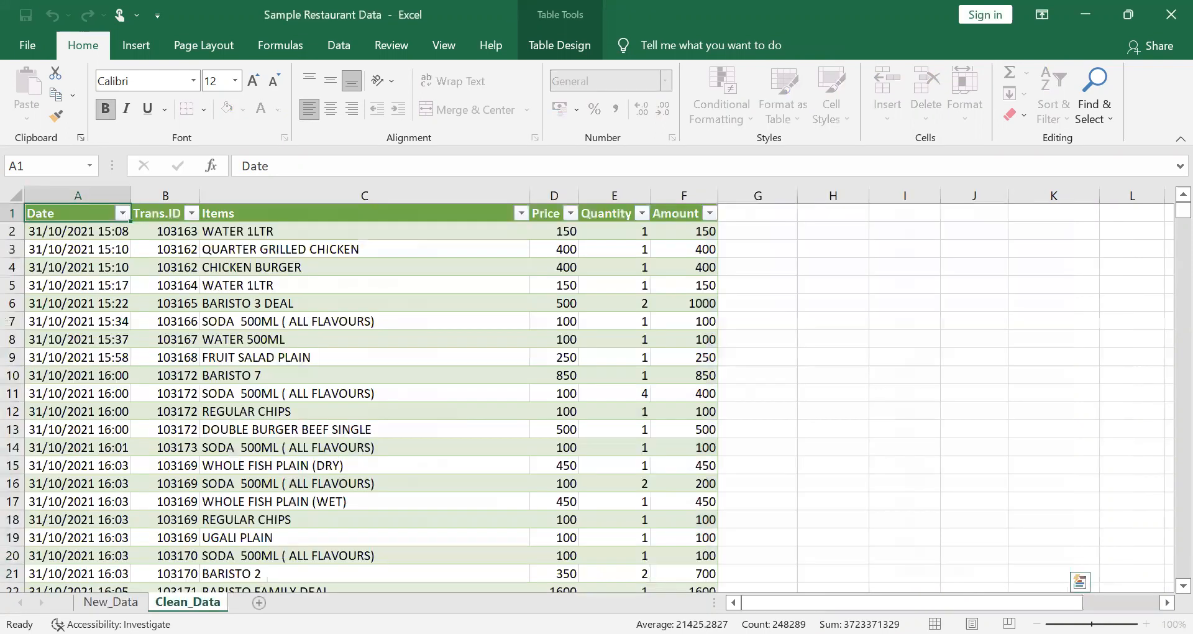
Look through the column headers of the Clean_Data table from Date to Amount
click(452, 417)
key(Up)
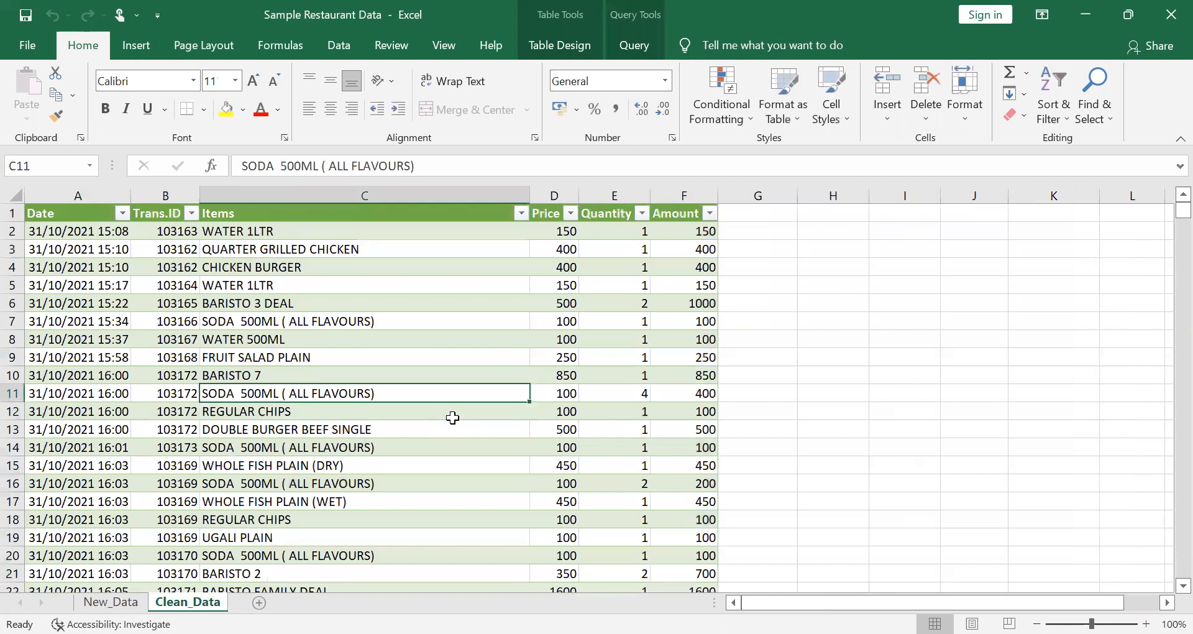
key(ctrl+Up)
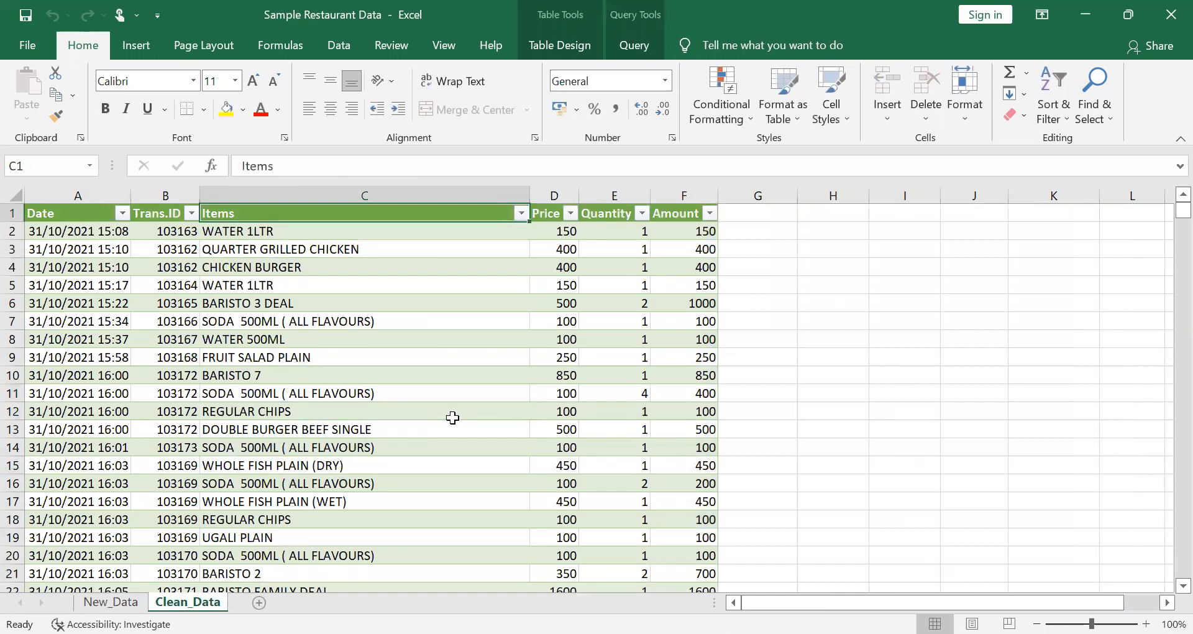
key(ctrl+Left)
key(Right)
key(Right)
key(Right)
key(Right)
key(Right)
key(ctrl+Left)
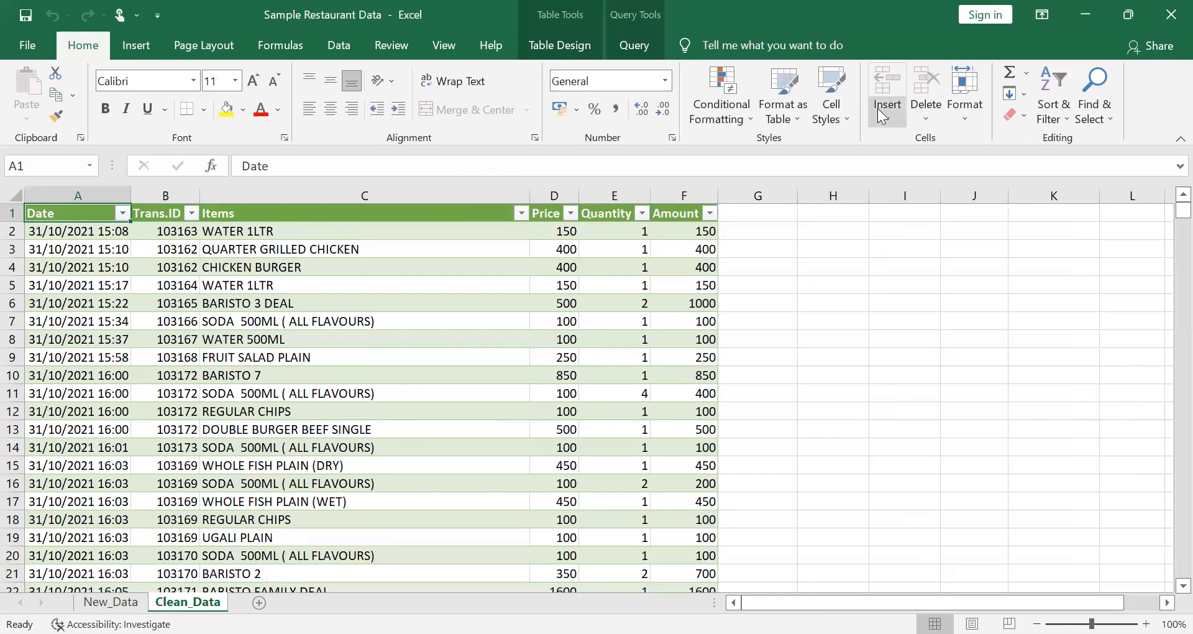
Select the table's header row and turn off its filter buttons
key(ctrl+a)
key(ctrl+Home)
key(ctrl+shift+Right)
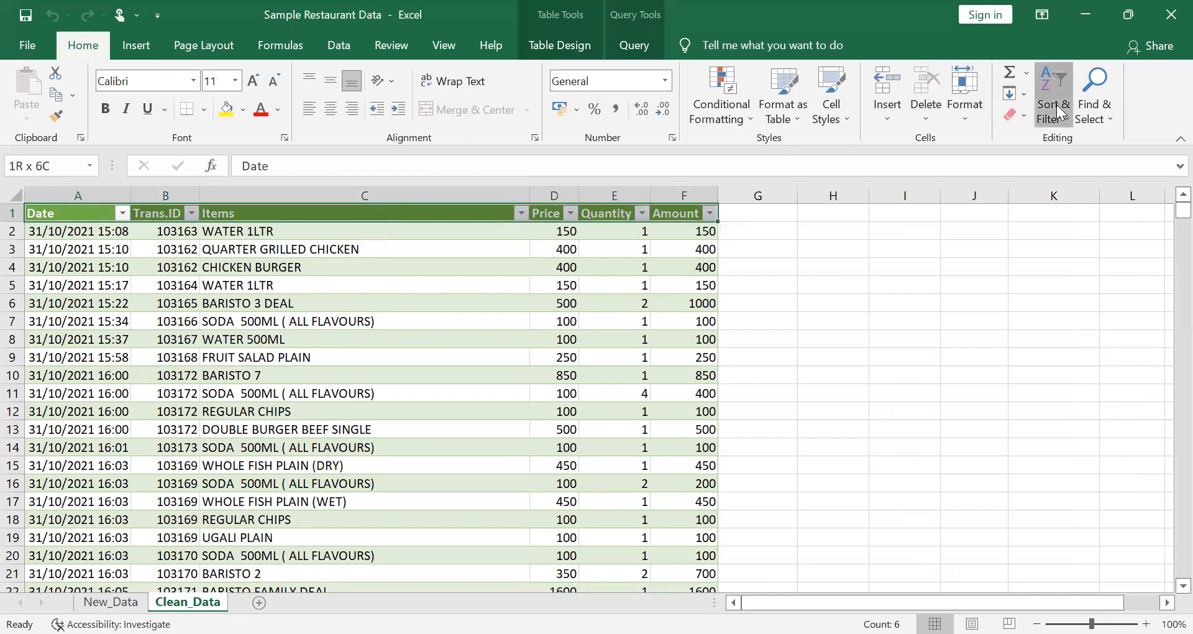
key(Down)
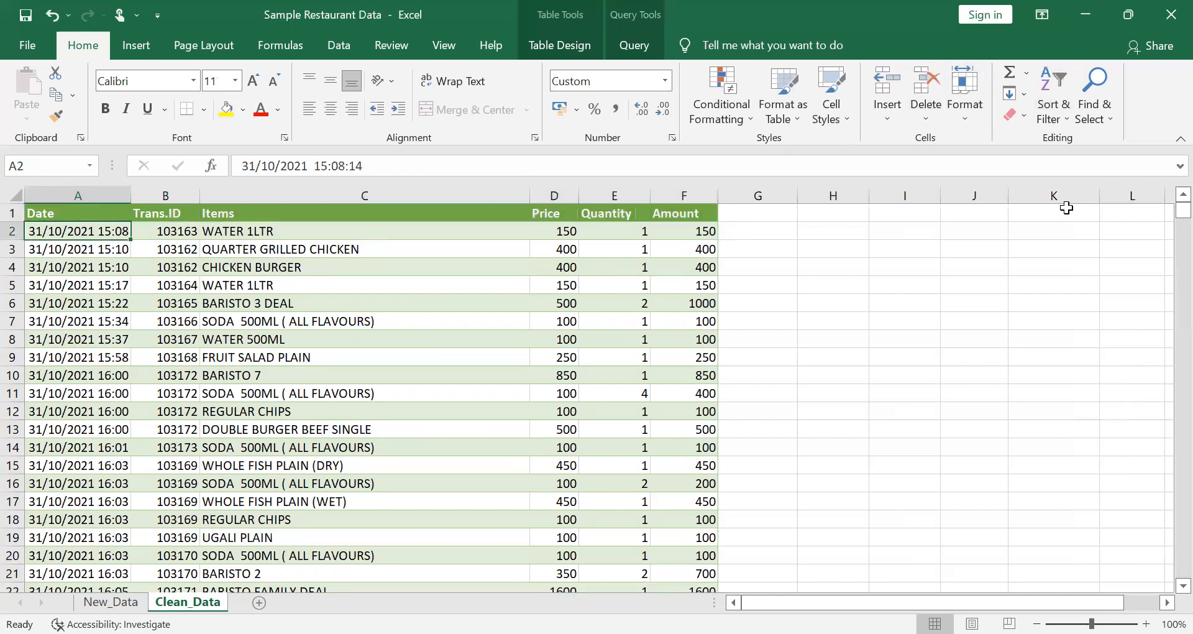
key(ctrl+Down)
key(ctrl+Home)
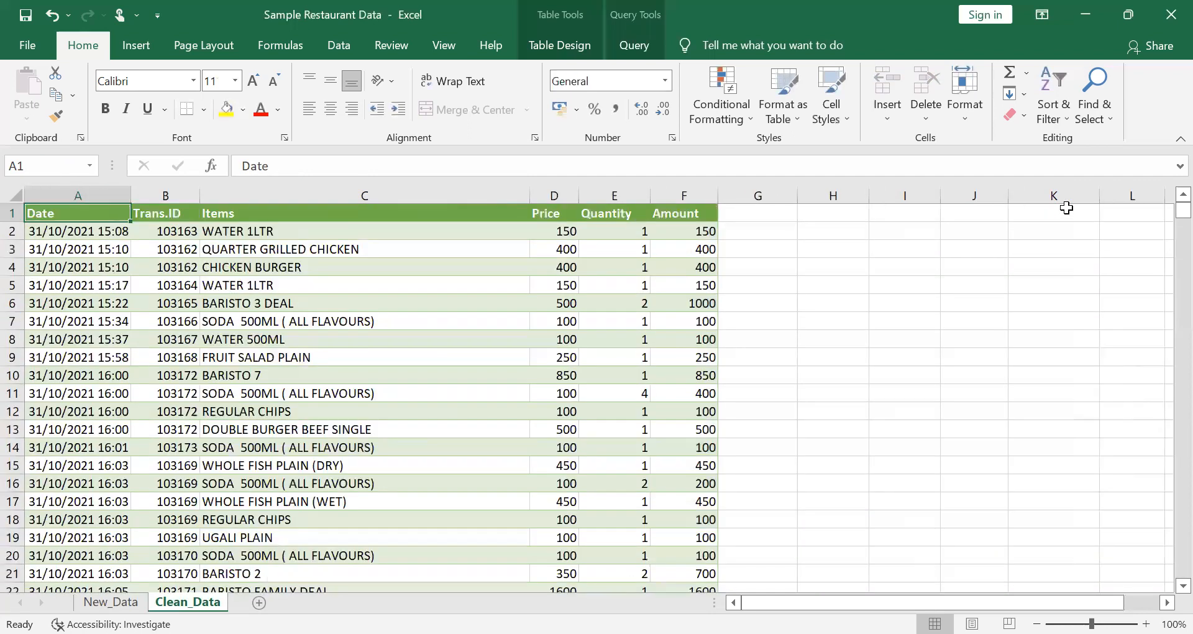
Select the Items column from its header to the last record, and clear the selection back at the header
key(Right)
key(Right)
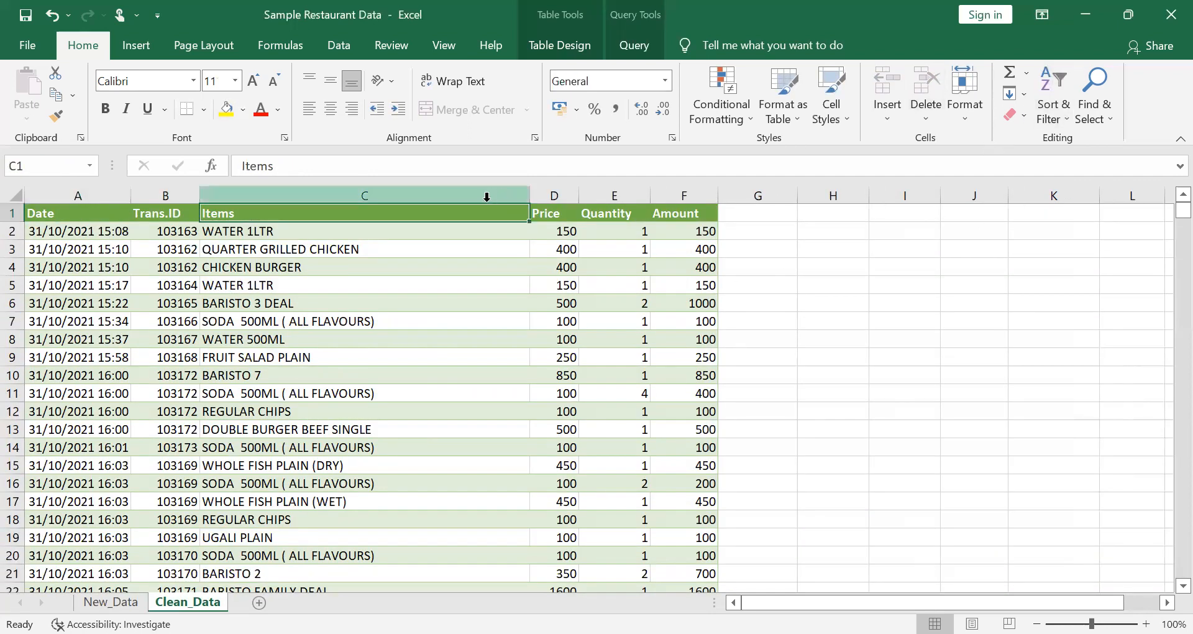
key(ctrl+shift+Down)
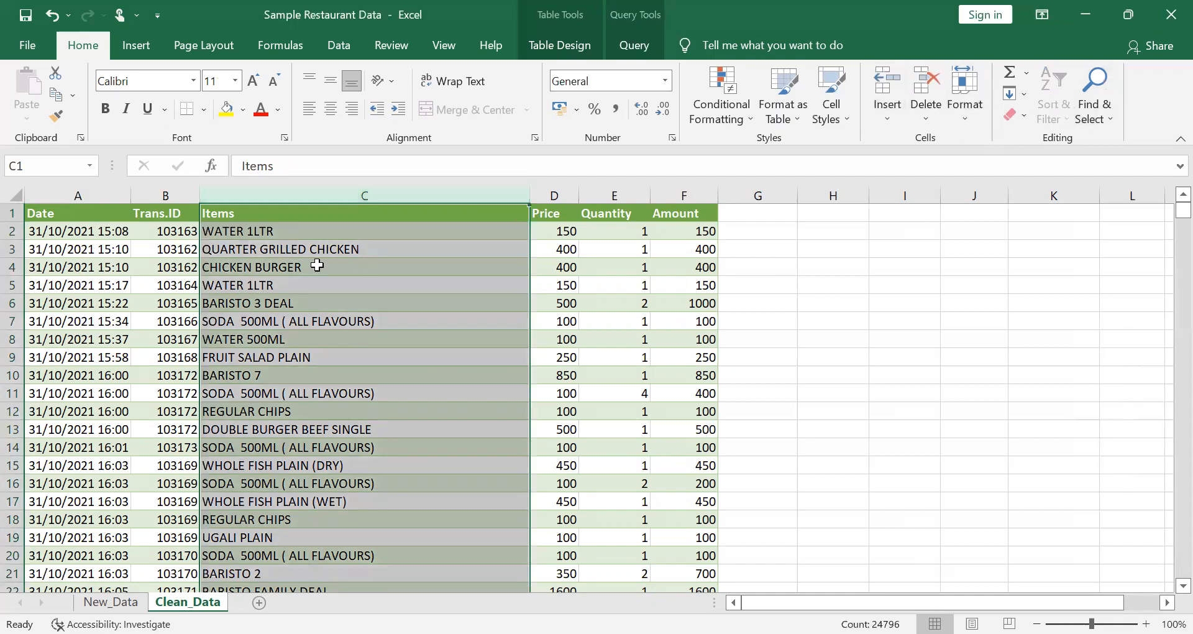
key(Down)
key(Up)
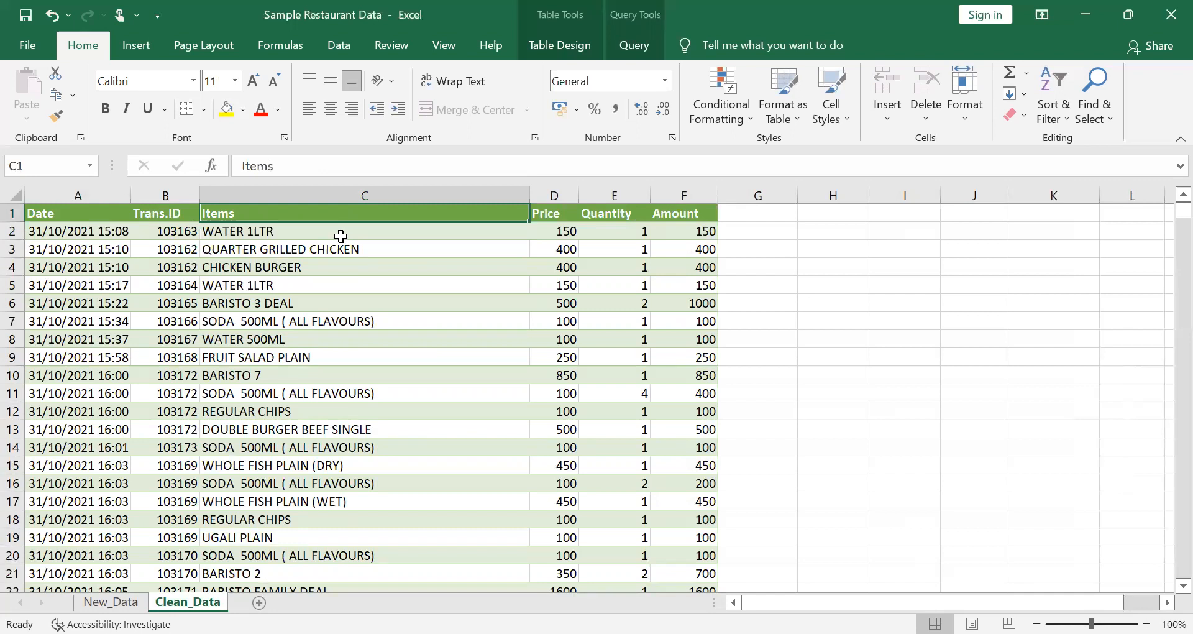
key(ctrl+shift+Down)
key(ctrl+Up)
key(ctrl+Down)
key(ctrl+Up)
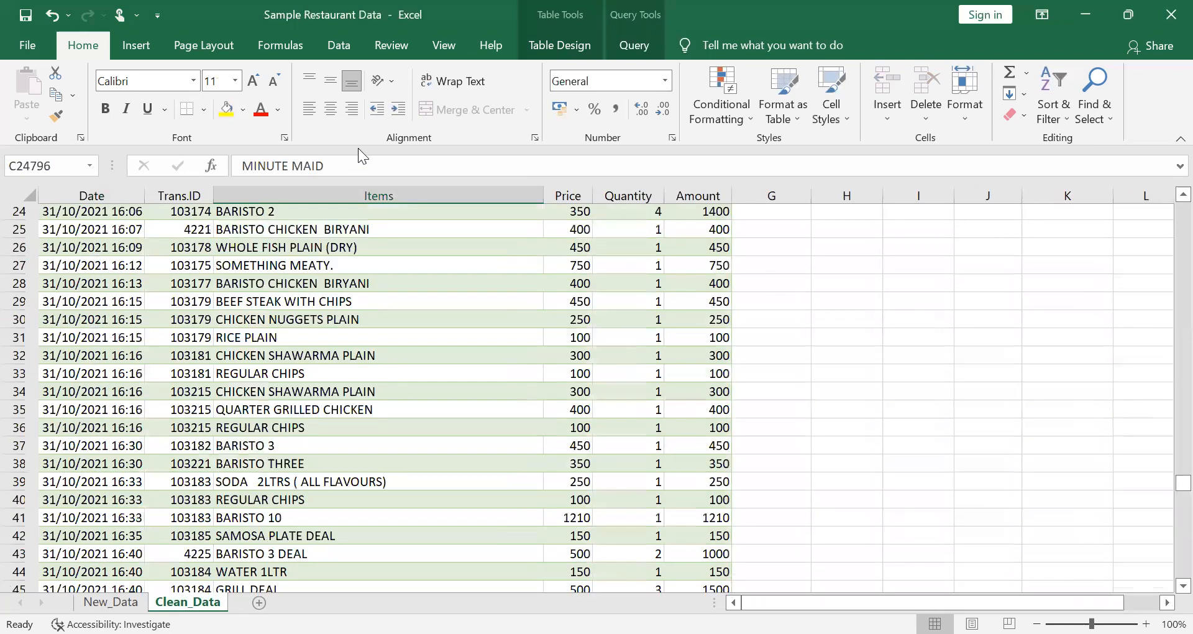
key(ctrl+shift+Up)
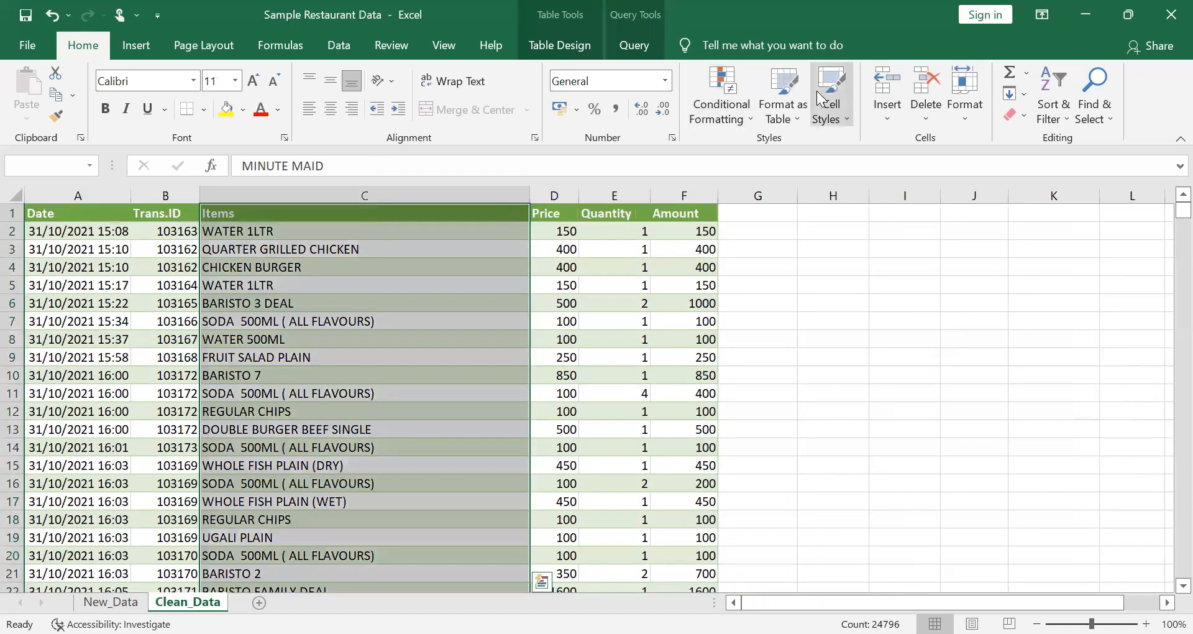
key(Down)
key(Up)
key(ctrl+Up)
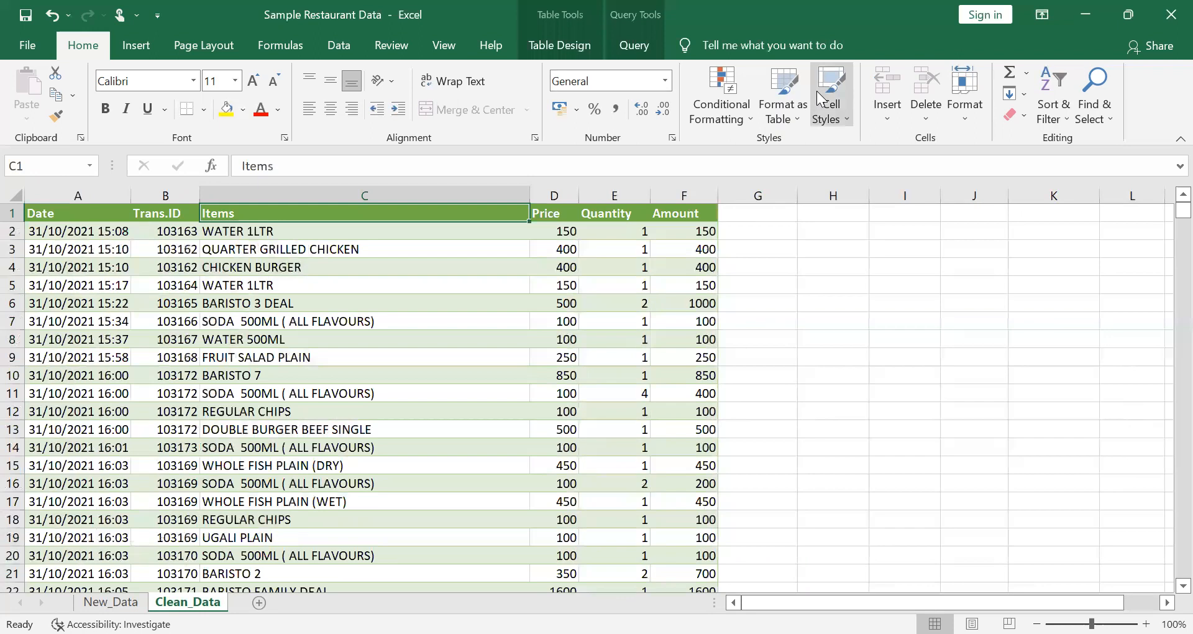
Select the whole Items column from its header to the last record and turn on the table's filter buttons
key(ctrl+shift+Down)
key(ctrl+Up)
key(ctrl+shift+Down)
key(ctrl+Up)
key(ctrl+shift+Down)
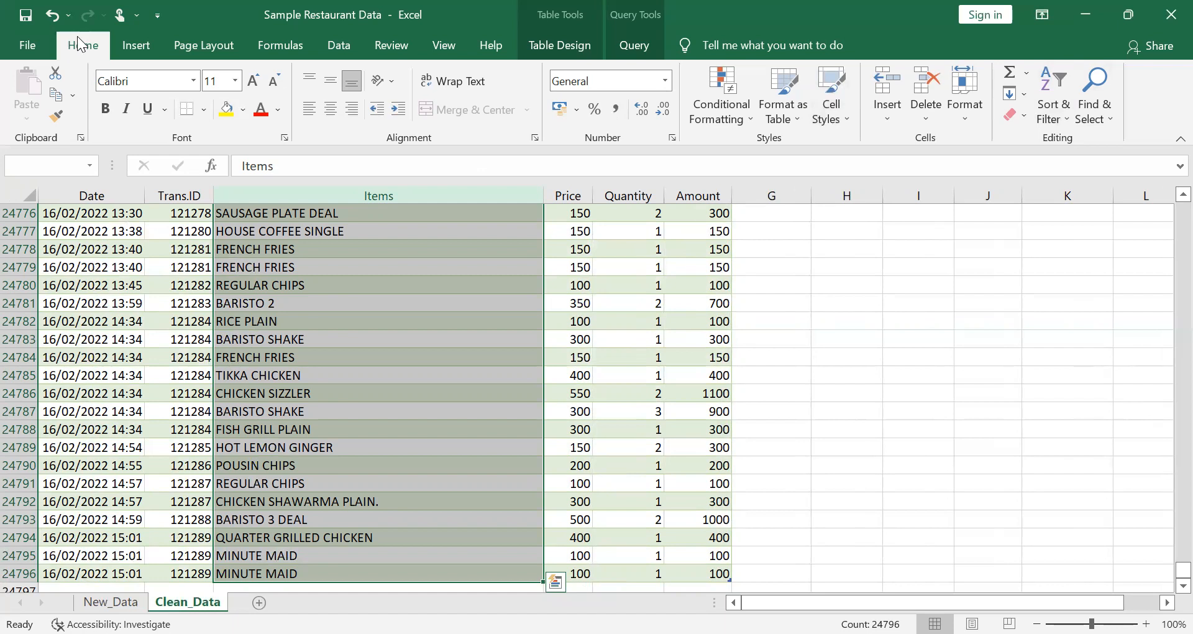
click(1073, 124)
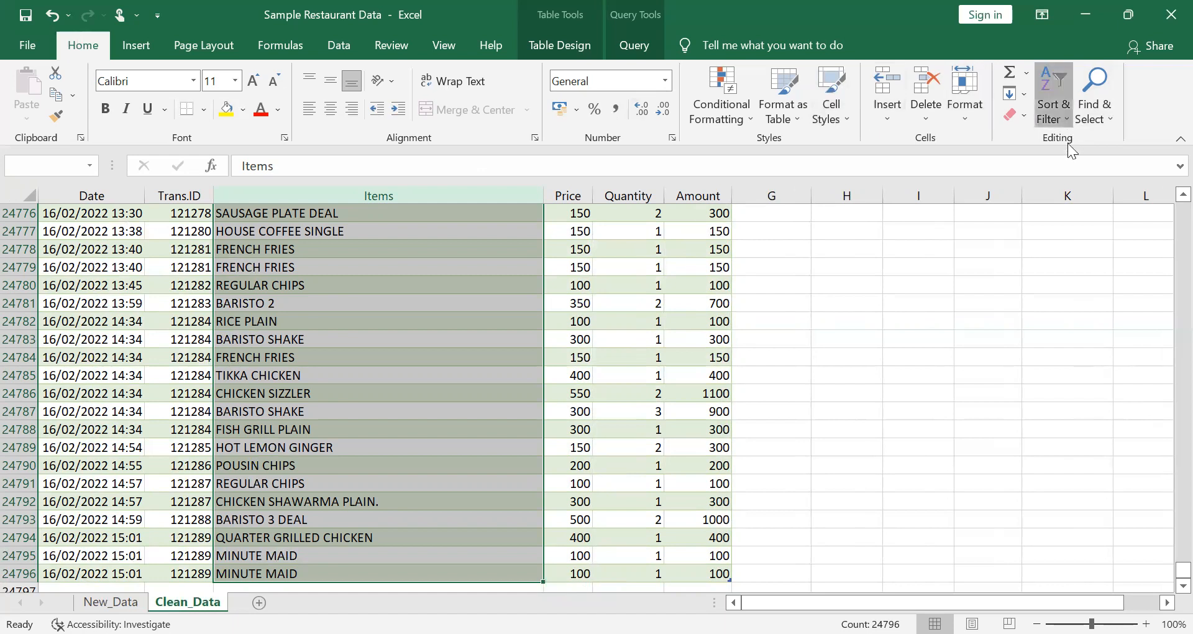
click(1081, 207)
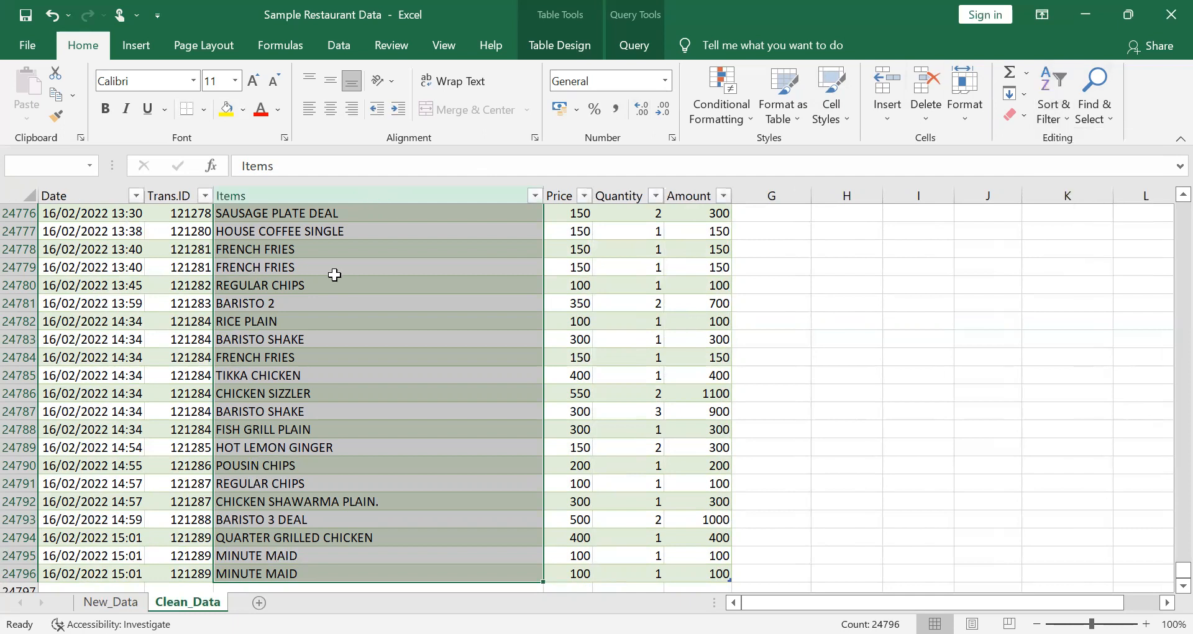
scroll(334, 274, up, 20)
scroll(334, 274, up, 20)
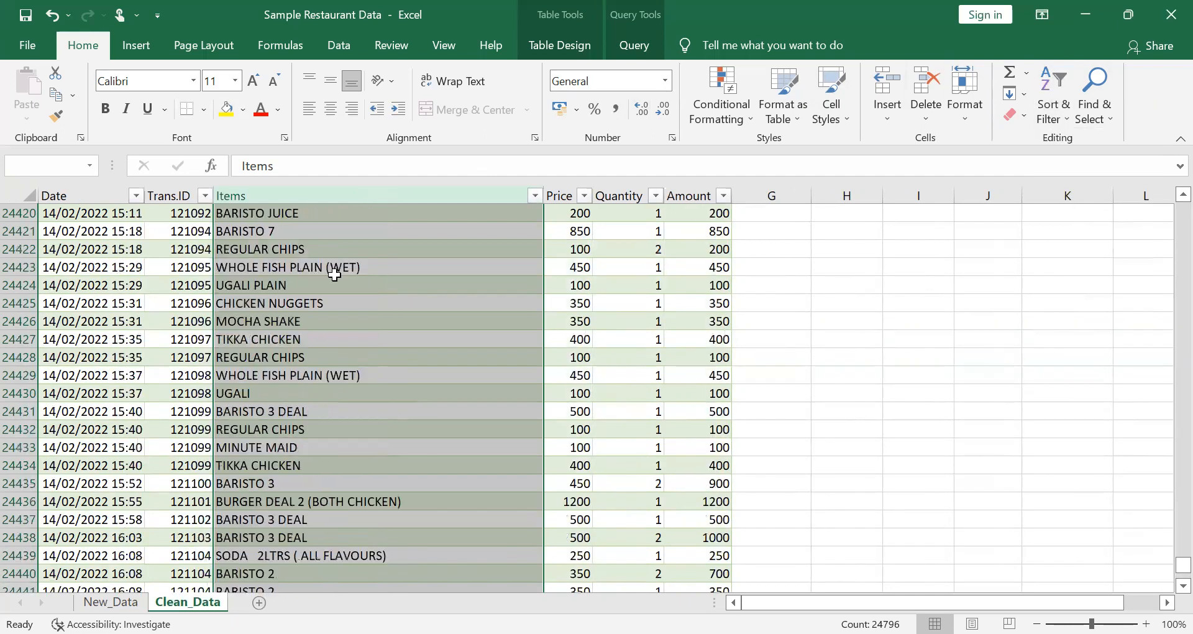
key(ctrl+Up)
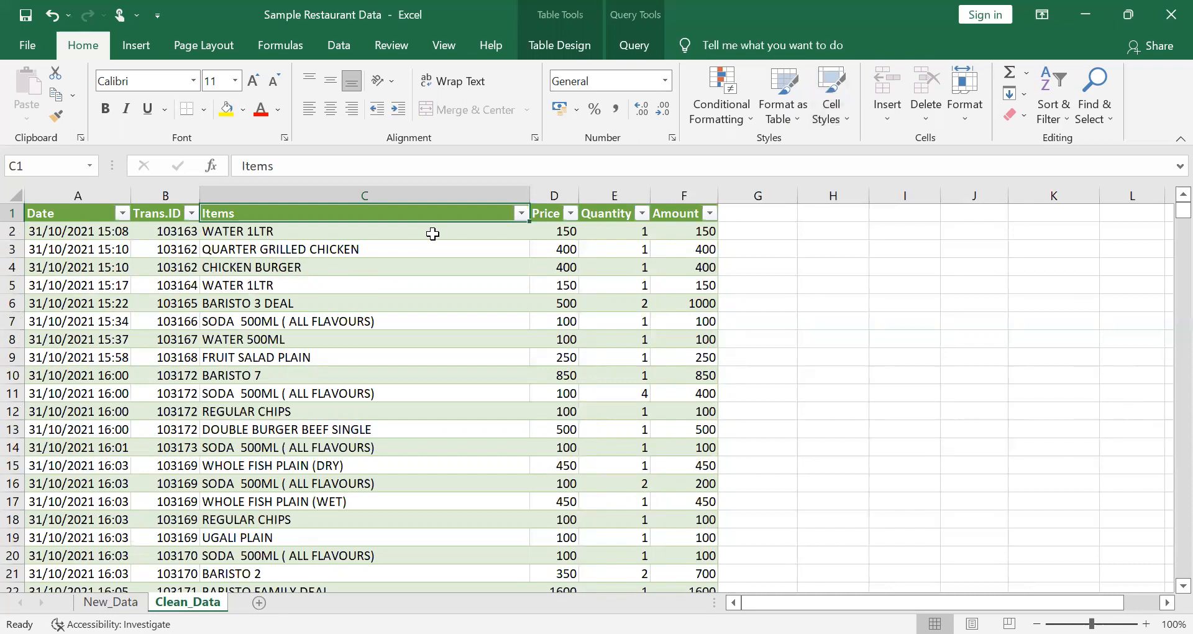
Filter the Items column to show only the entries matching "baristo"
key(ctrl+Left)
key(ctrl+Right)
key(ctrl+Left)
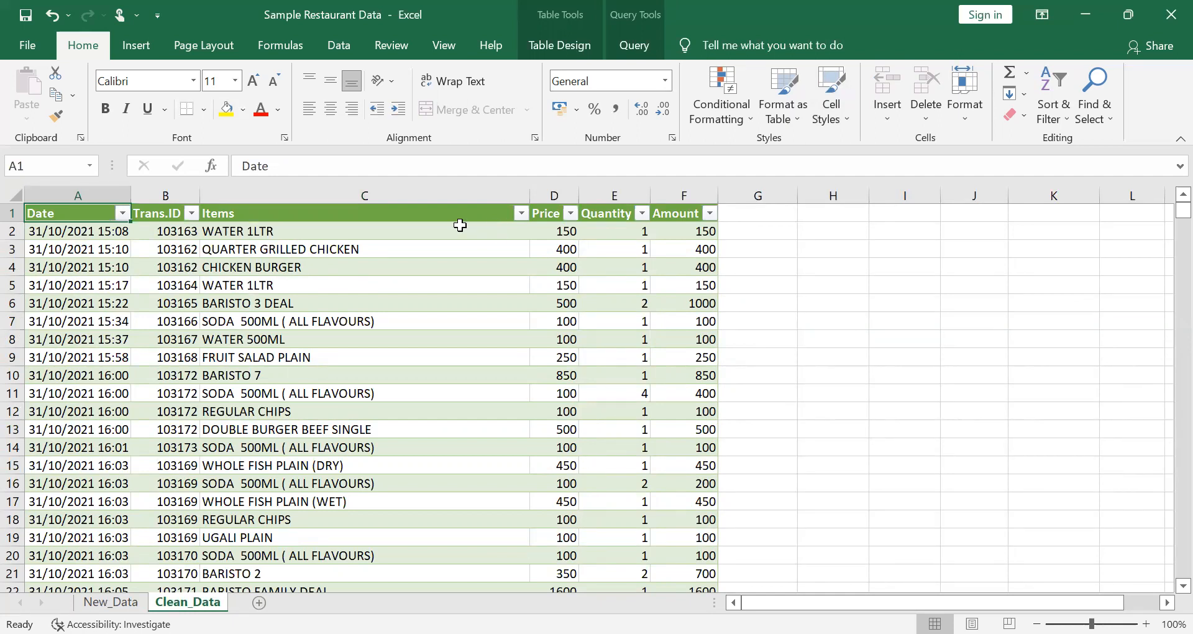
click(416, 219)
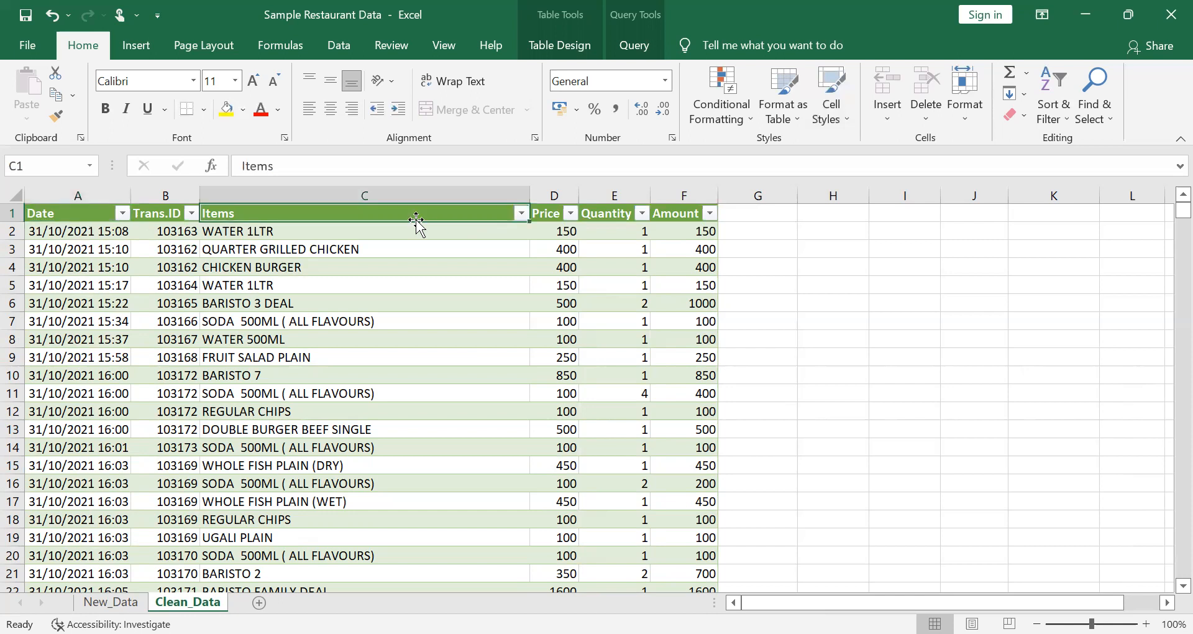
click(521, 213)
click(359, 424)
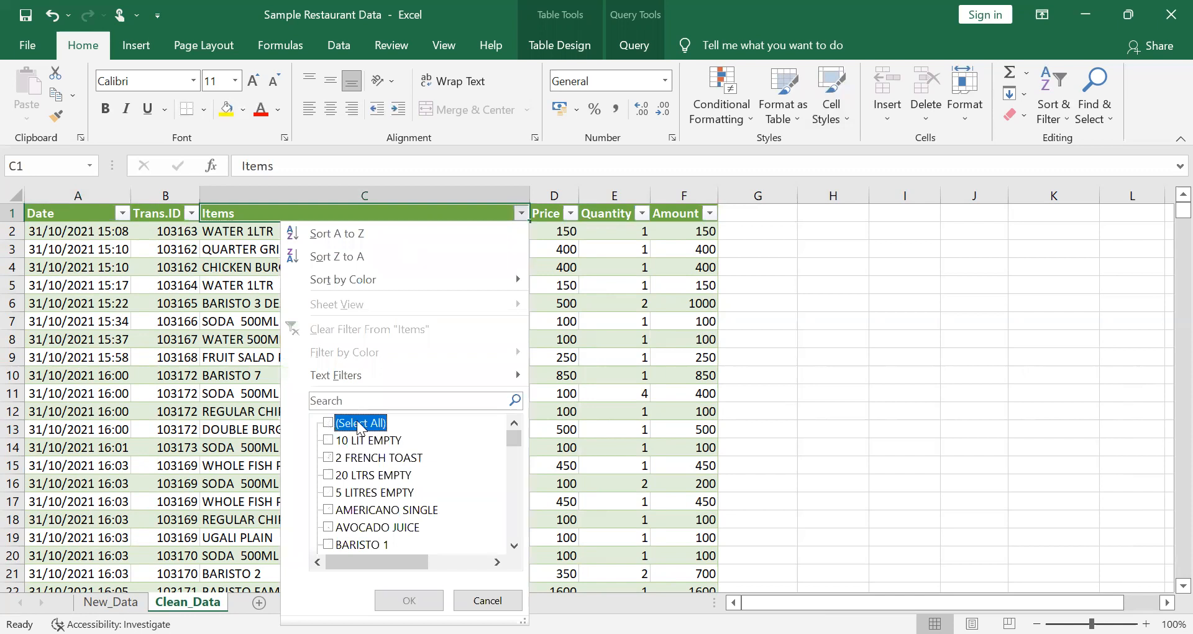
click(359, 400)
text(bar)
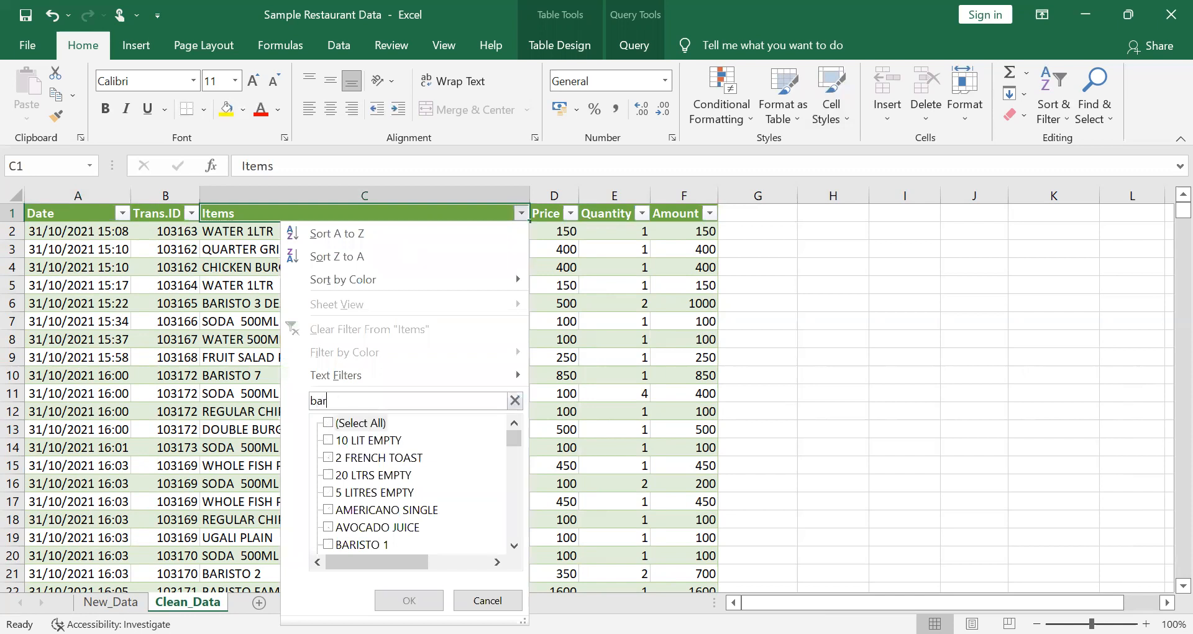
text(isto)
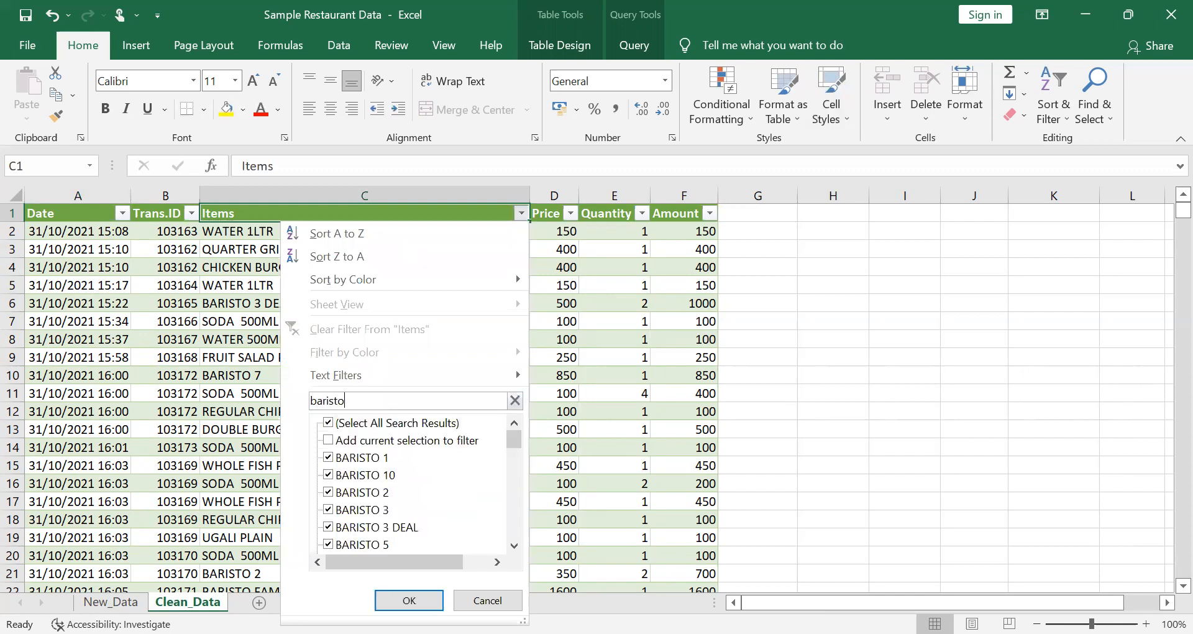
key(Return)
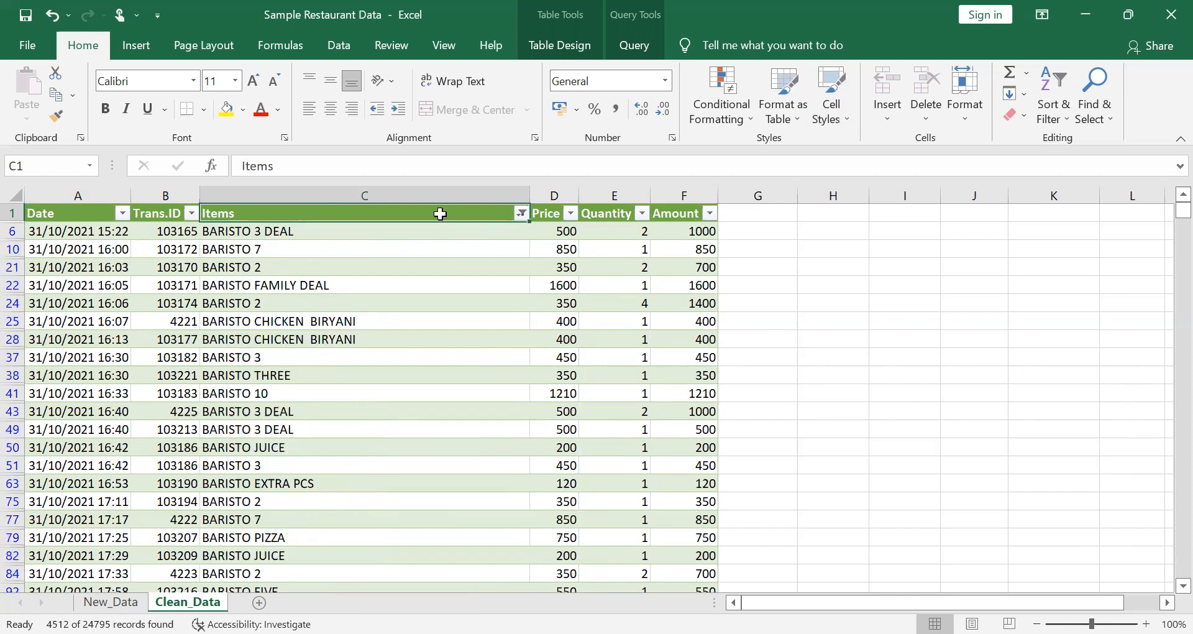
Narrow the Items column filter to show only the BARISTO 3 DEAL entries
click(520, 214)
click(361, 393)
text(ba)
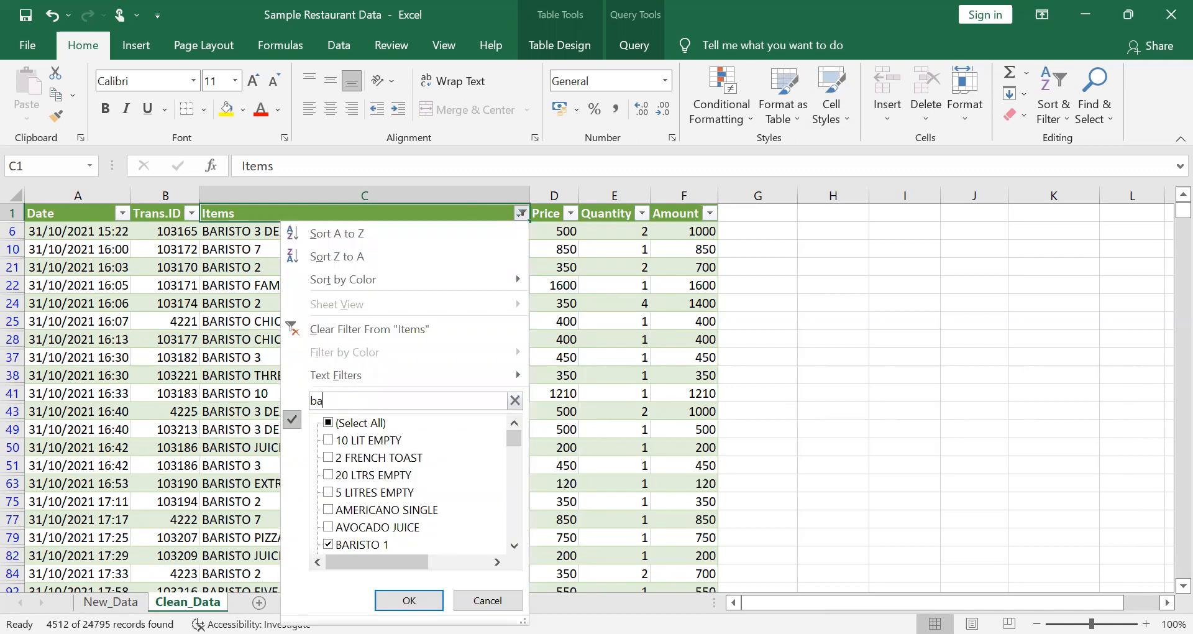
text(risto)
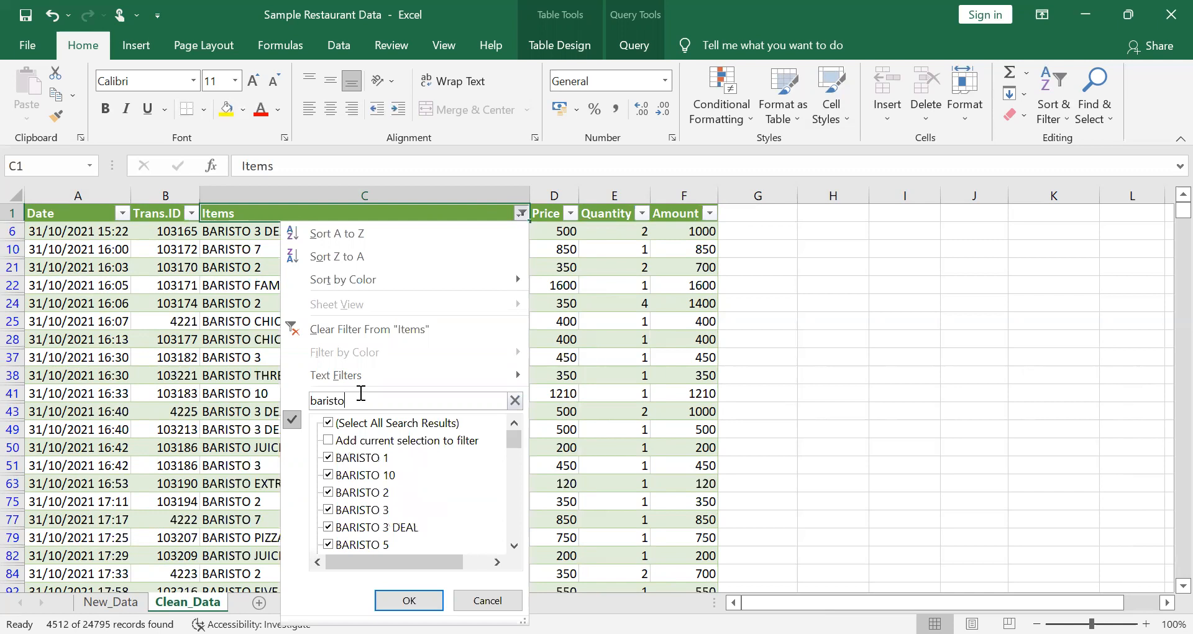
click(385, 527)
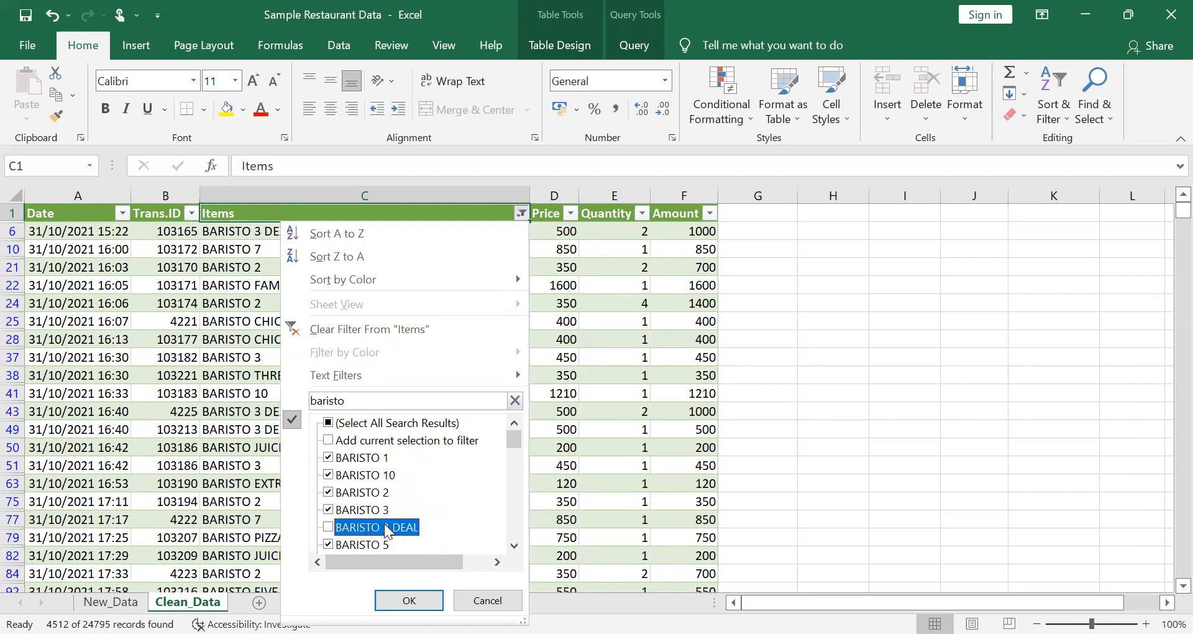
click(328, 422)
click(328, 424)
click(359, 530)
click(359, 529)
click(409, 600)
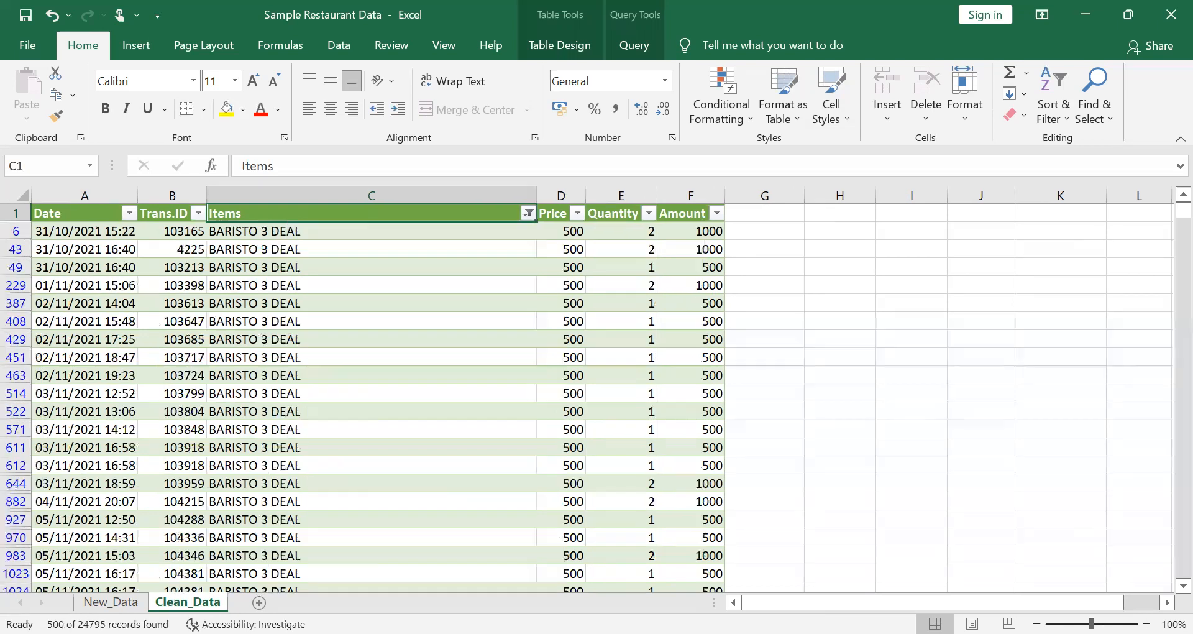
Add AutoSum totals directly below the last filtered record for the Price, Quantity and Amount columns
key(ctrl+Down)
key(ctrl+Up)
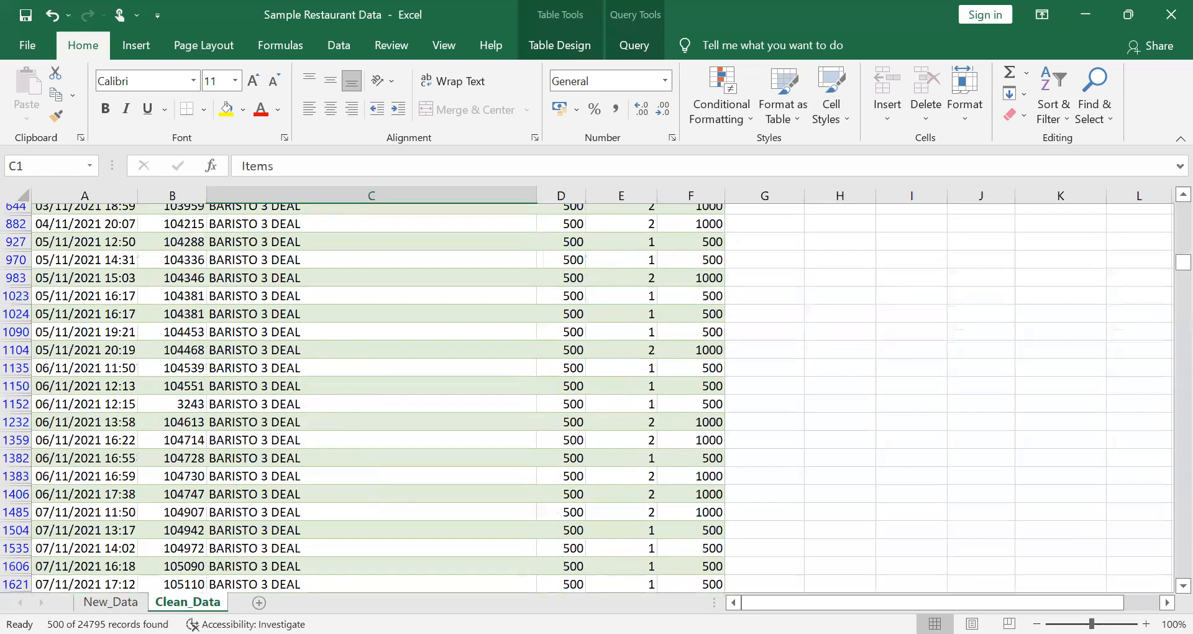
key(ctrl+Down)
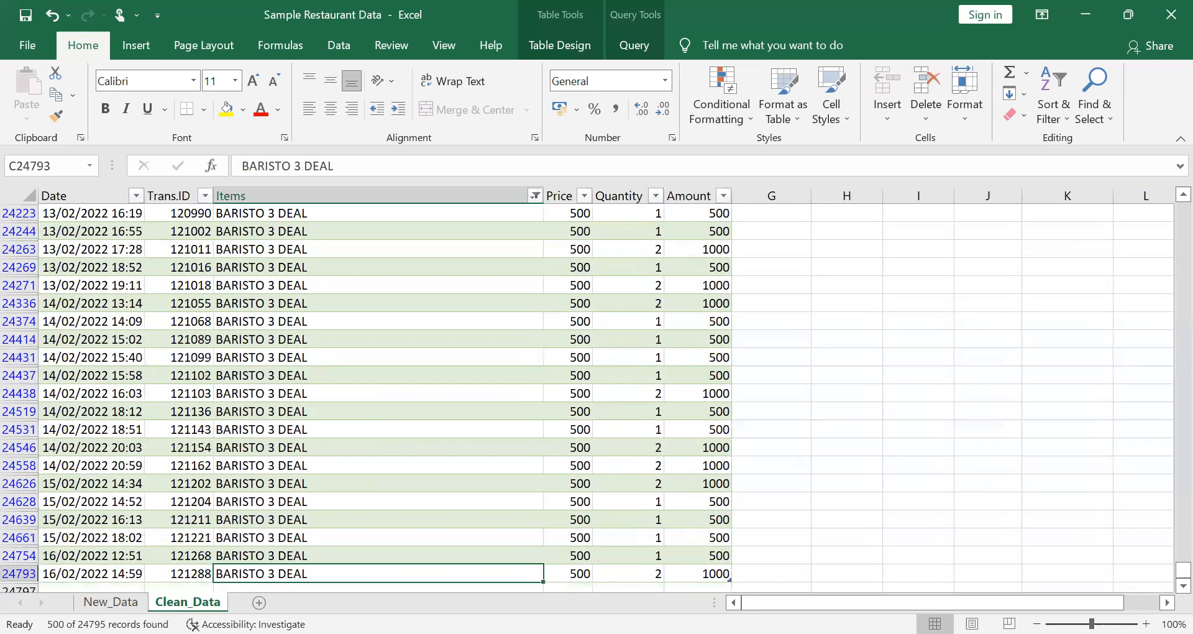
key(Down)
key(Right)
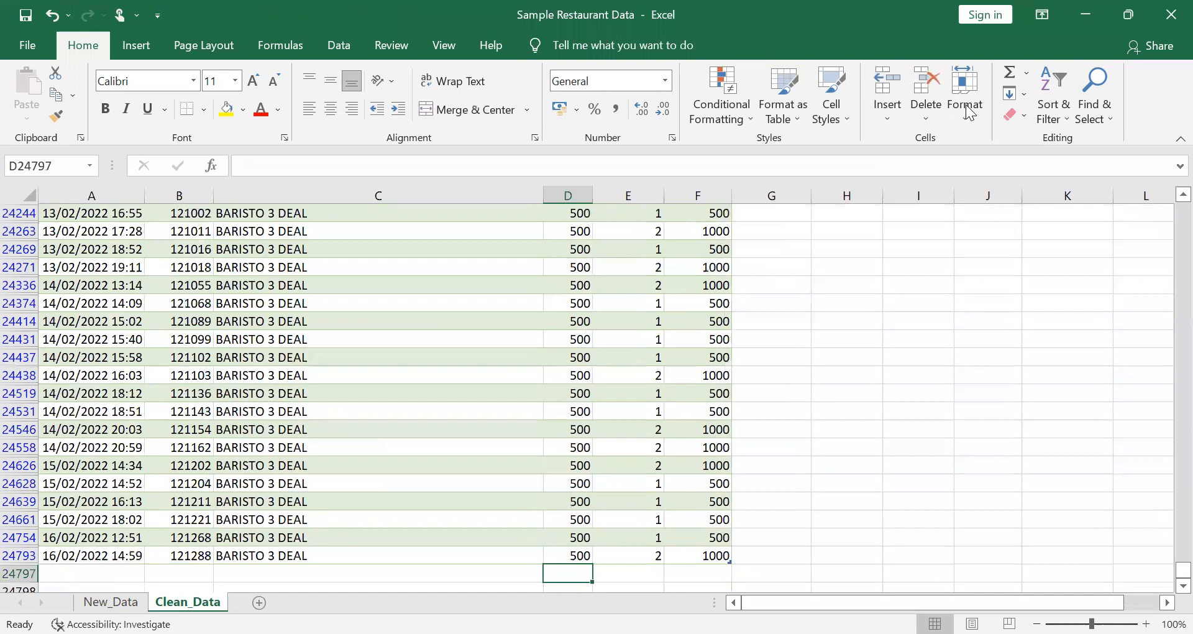
click(1006, 72)
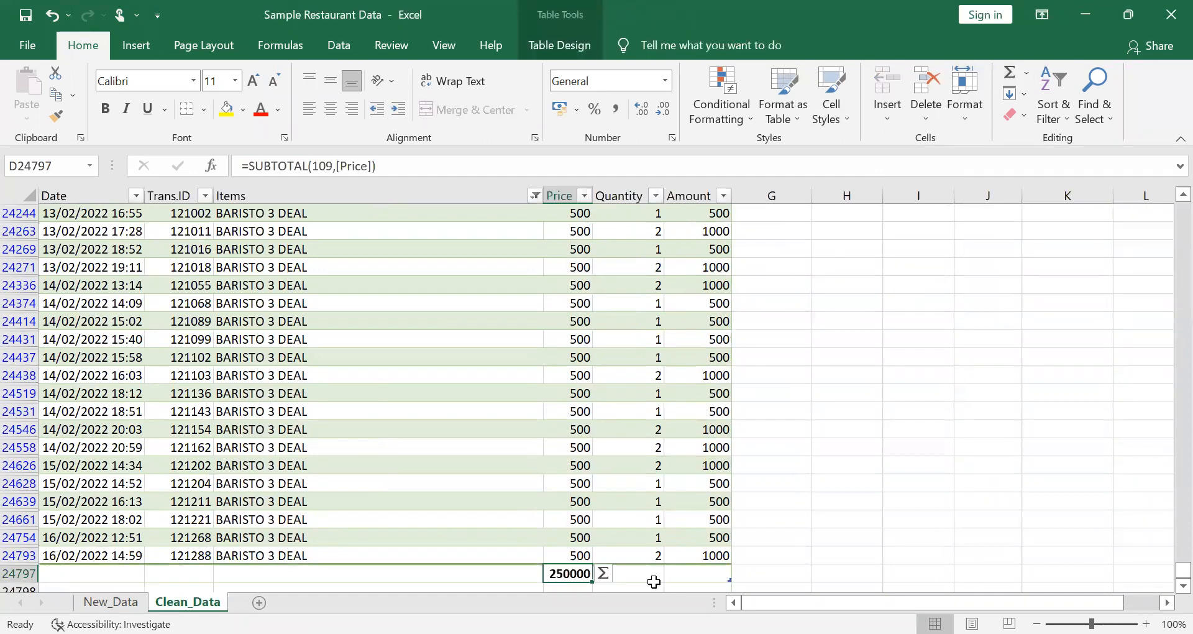
drag(591, 580, 704, 572)
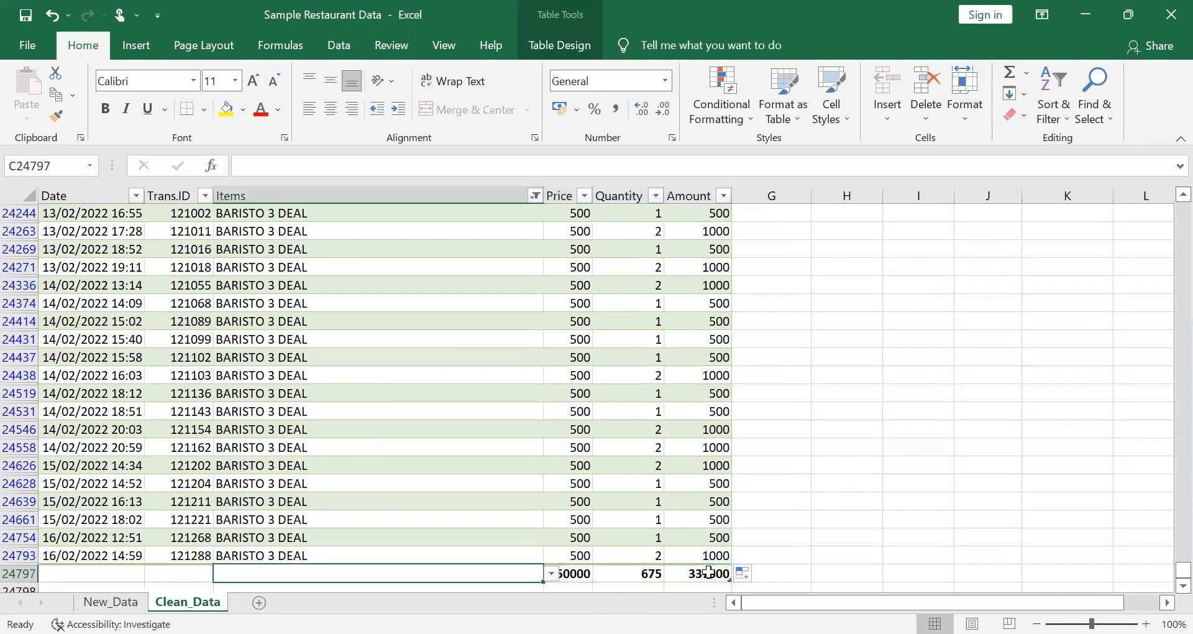
Clear the Price and Quantity totals below the table and select the Amount total
key(shift+Right)
key(Delete)
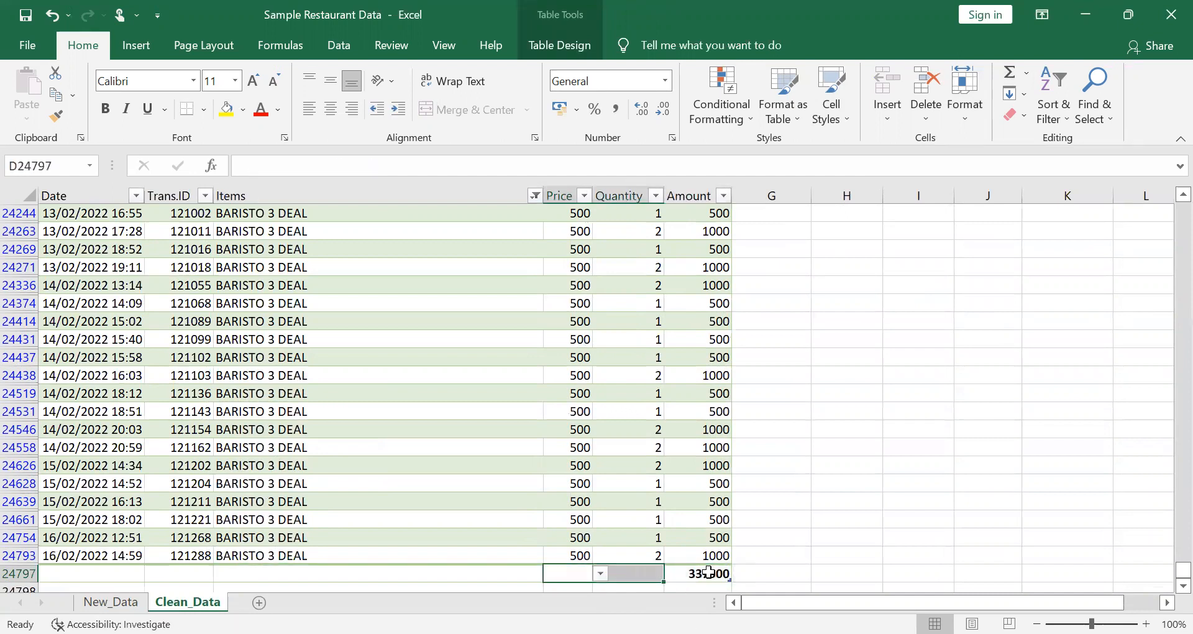
key(Right)
click(708, 572)
scroll(936, 508, down, 2)
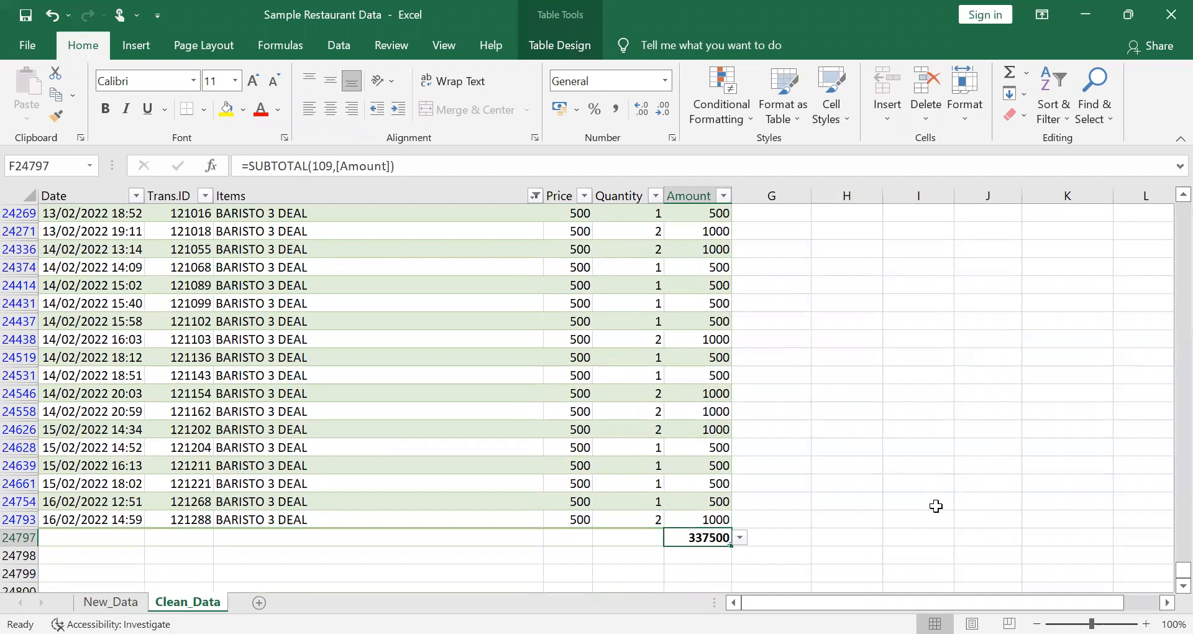
Review the filtered BARISTO 3 DEAL records between the header row and the Amount total
key(Left)
key(Up)
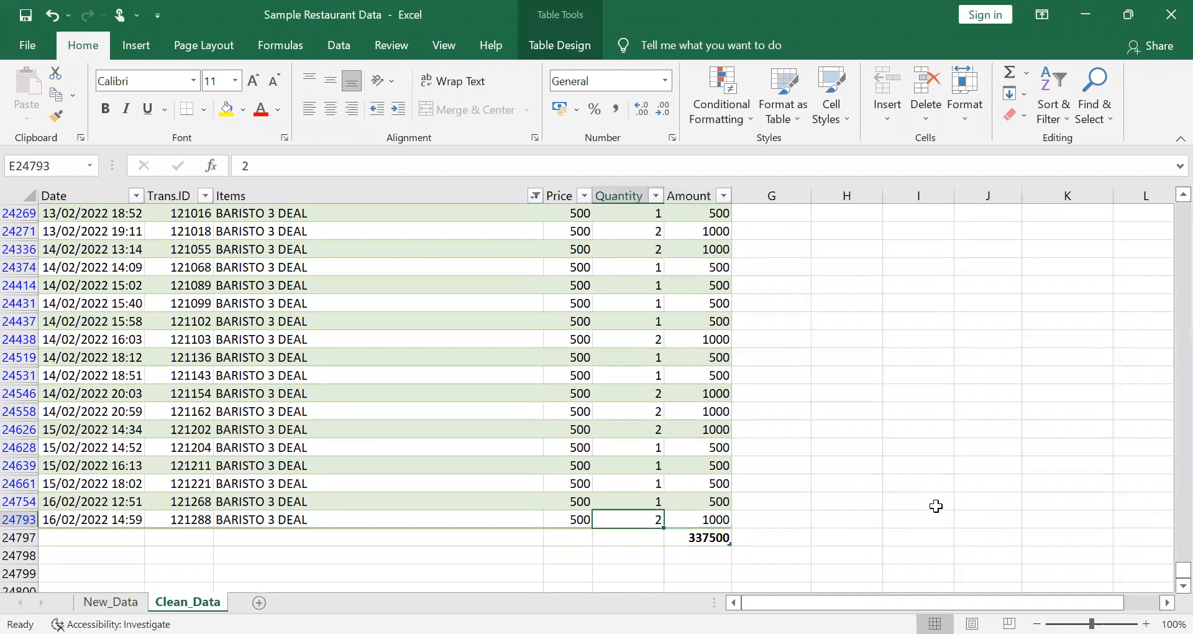
key(ctrl+Up)
key(Left)
key(Left)
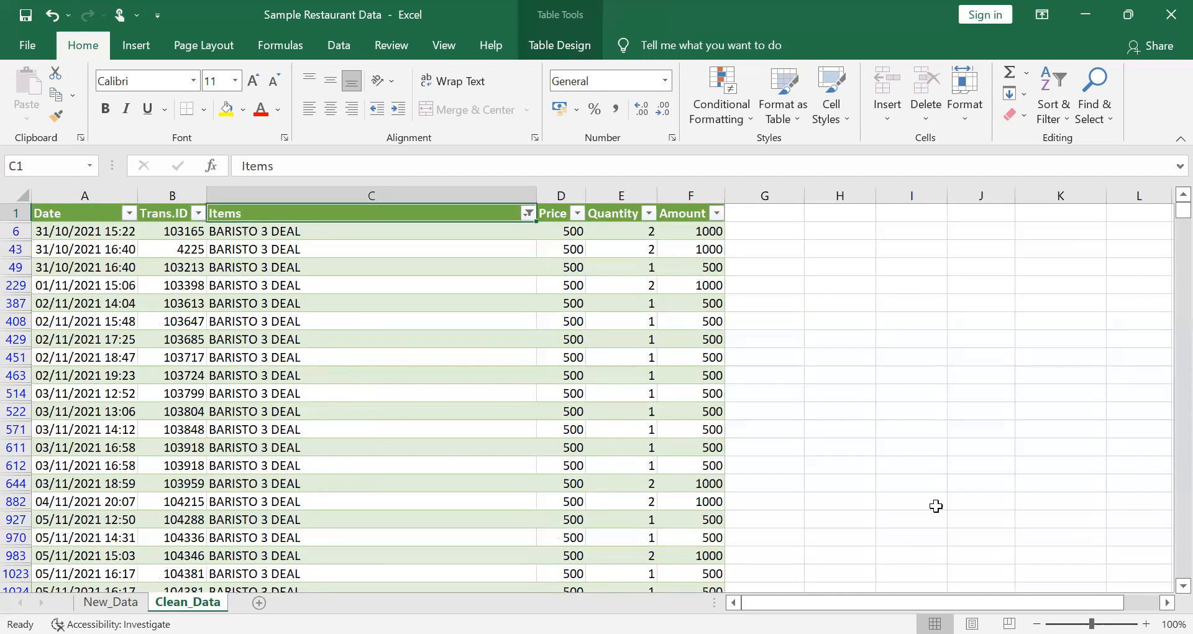
key(ctrl+Down)
key(Down)
key(ctrl+Right)
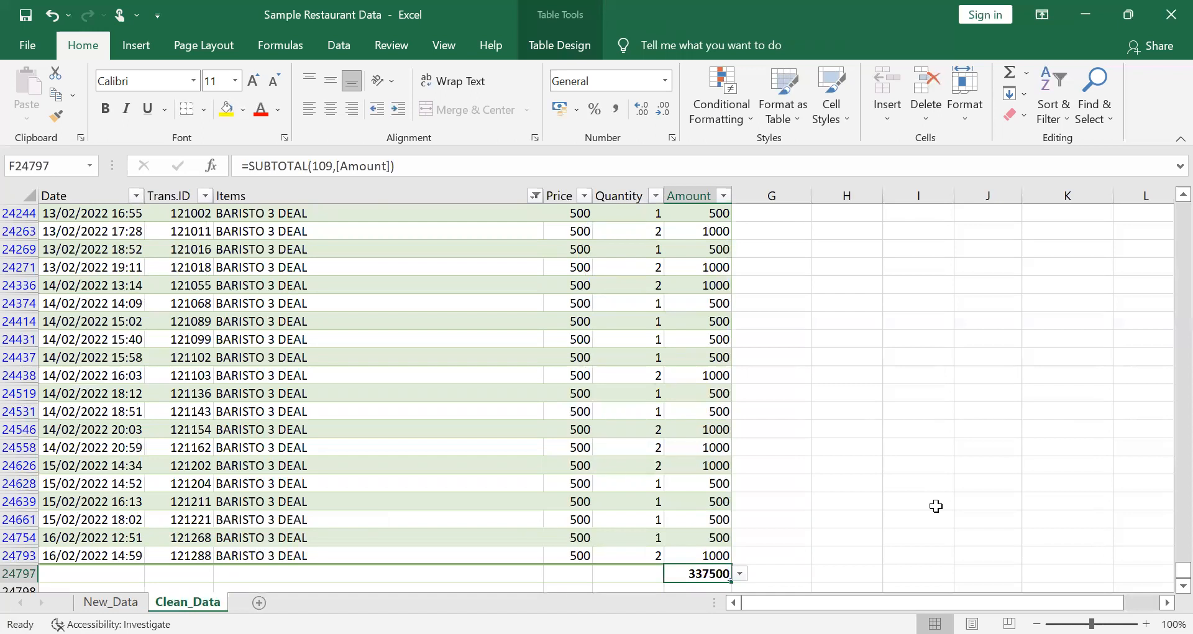
key(ctrl+Up)
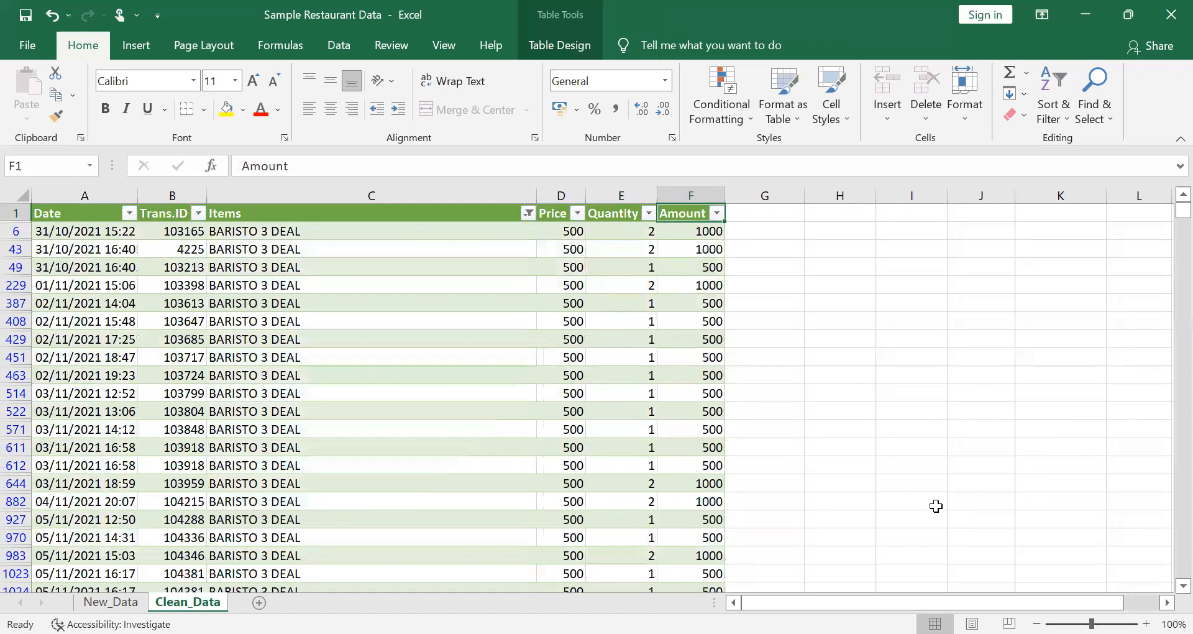
key(Left)
key(Left)
key(Left)
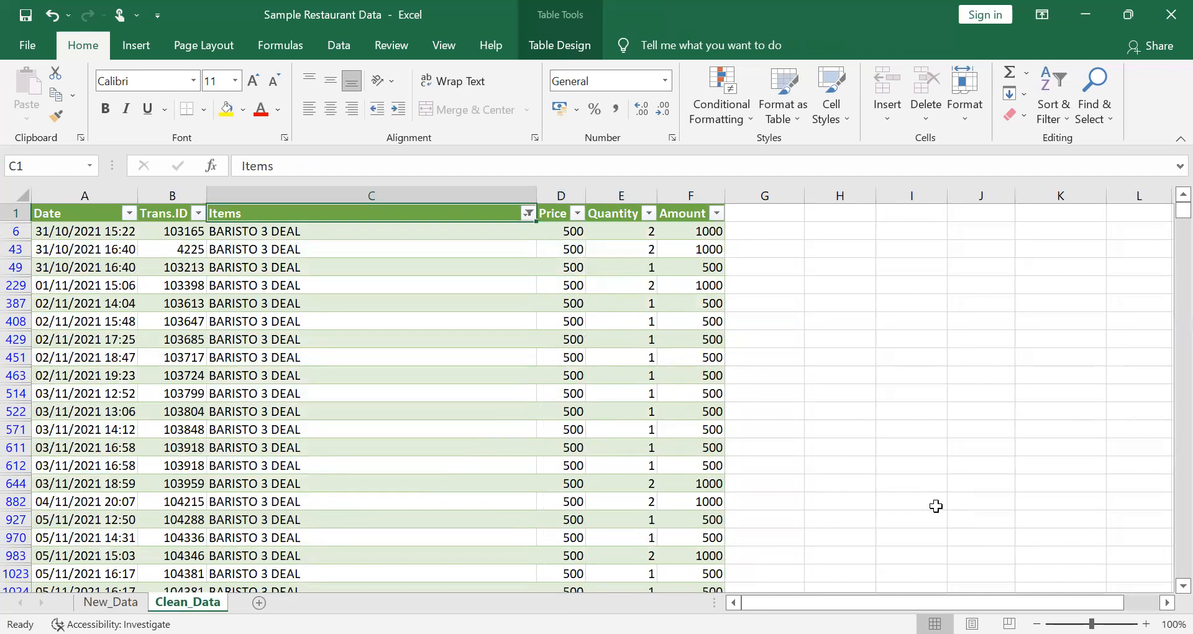
key(Right)
key(ctrl+Down)
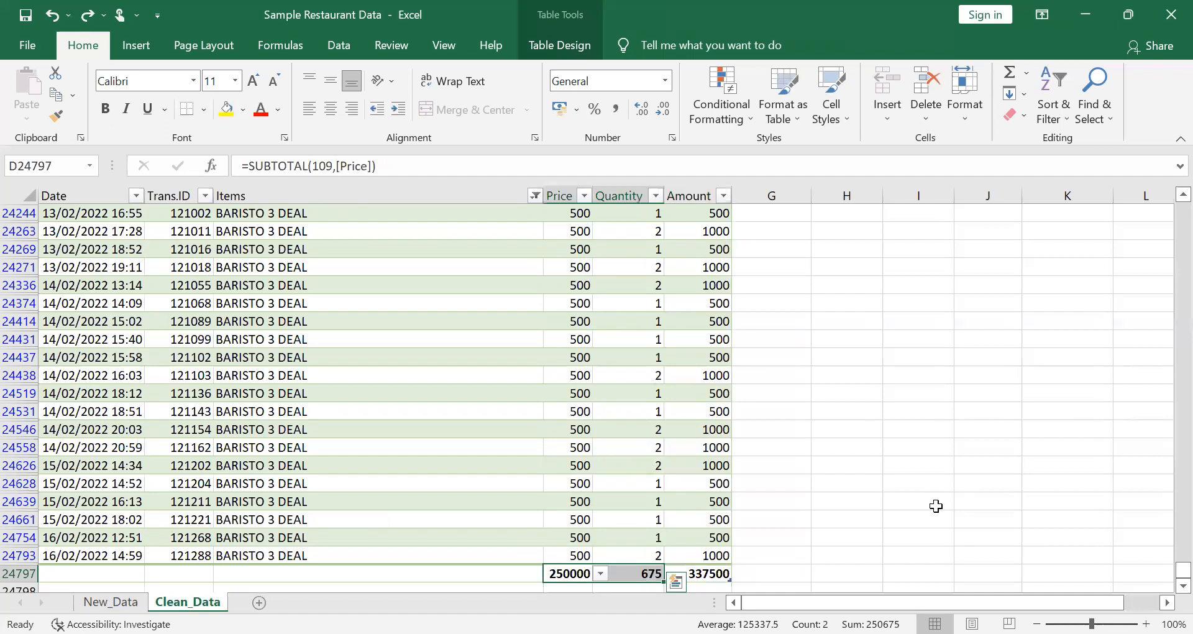
Undo the total edits and the Items filters, back to the full table without filter buttons
key(shift+Right)
key(ctrl+z)
key(ctrl+z)
key(ctrl+z)
key(ctrl+z)
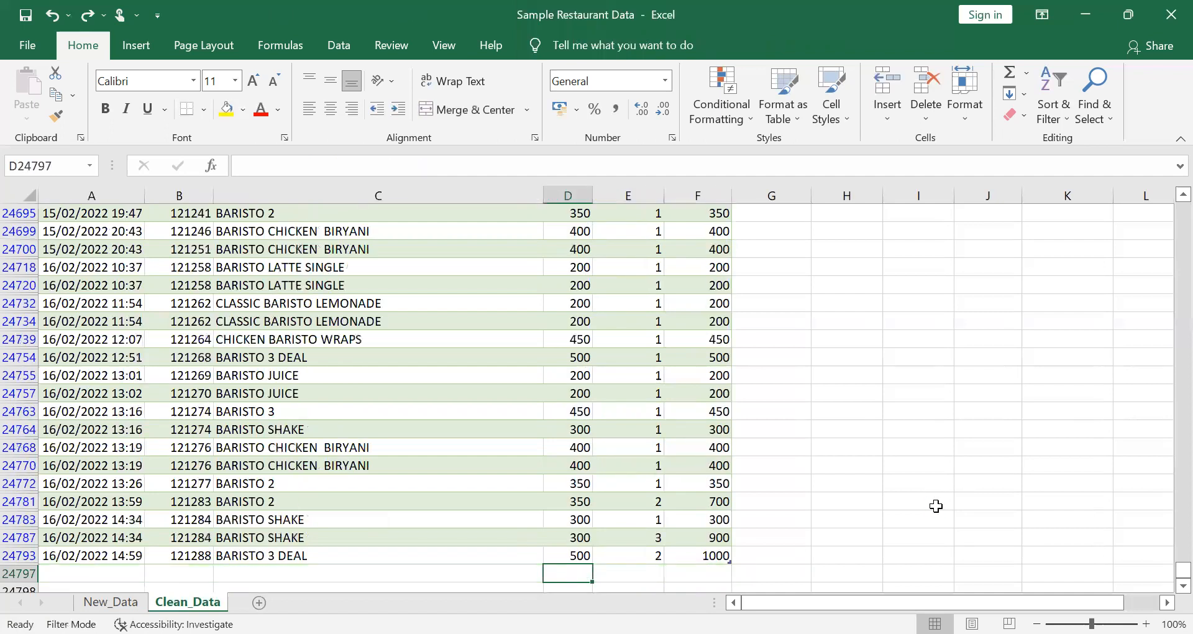
key(ctrl+z)
key(ctrl+z)
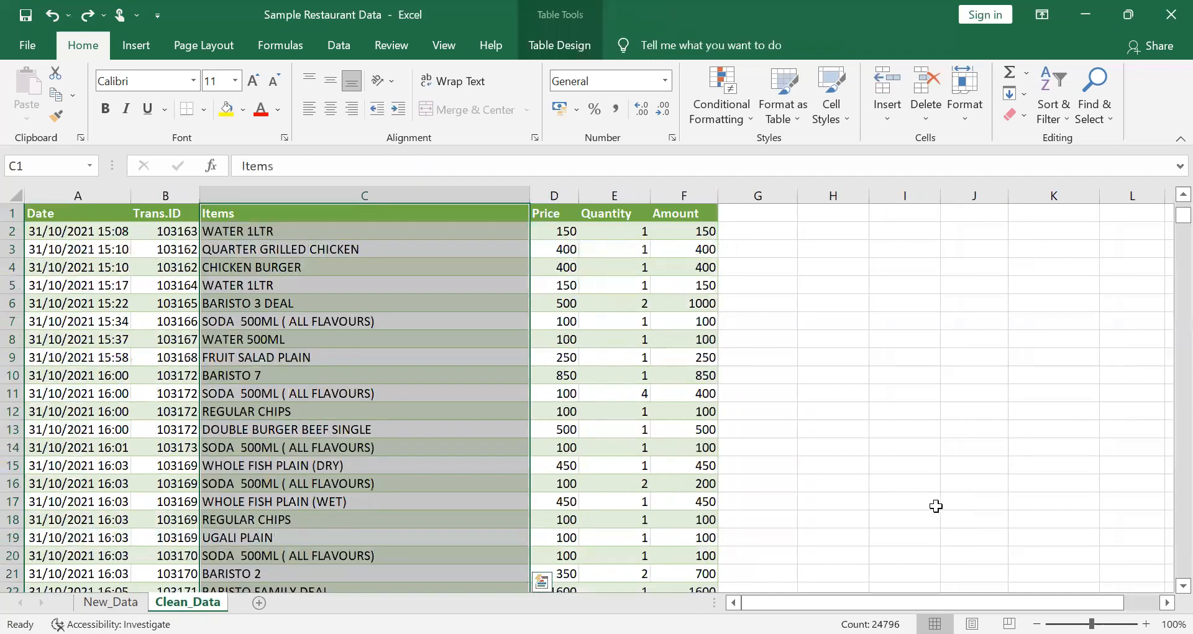
Clear the Items column selection and select the Amount header cell
key(Up)
key(Down)
key(Up)
key(Left)
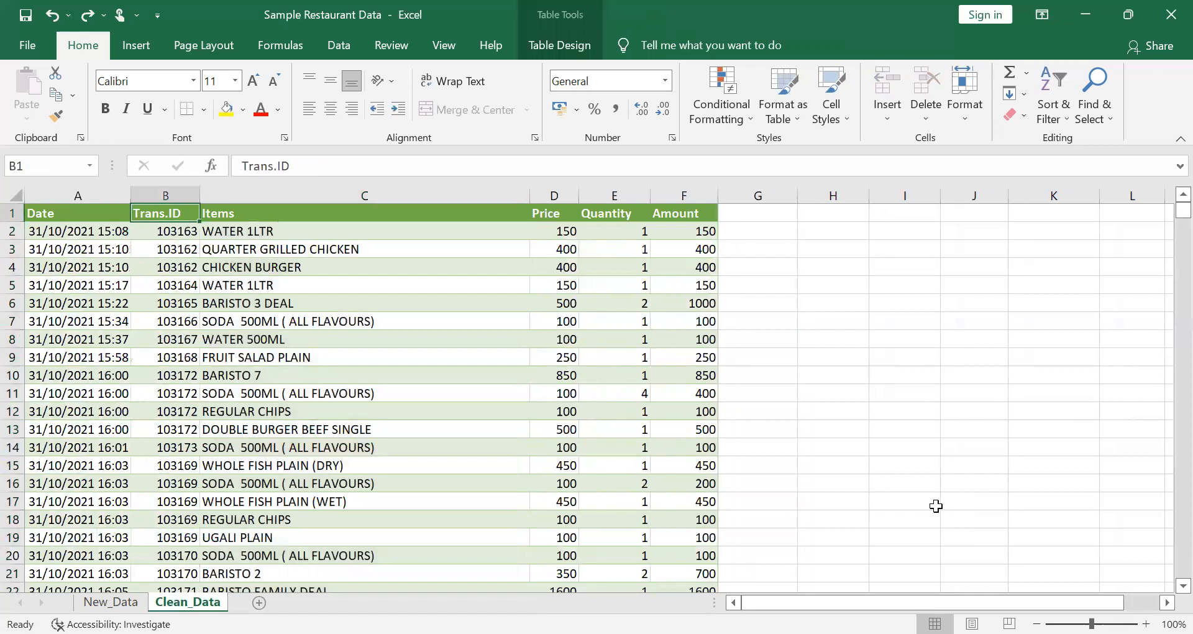
key(Left)
key(Right)
key(ctrl+Right)
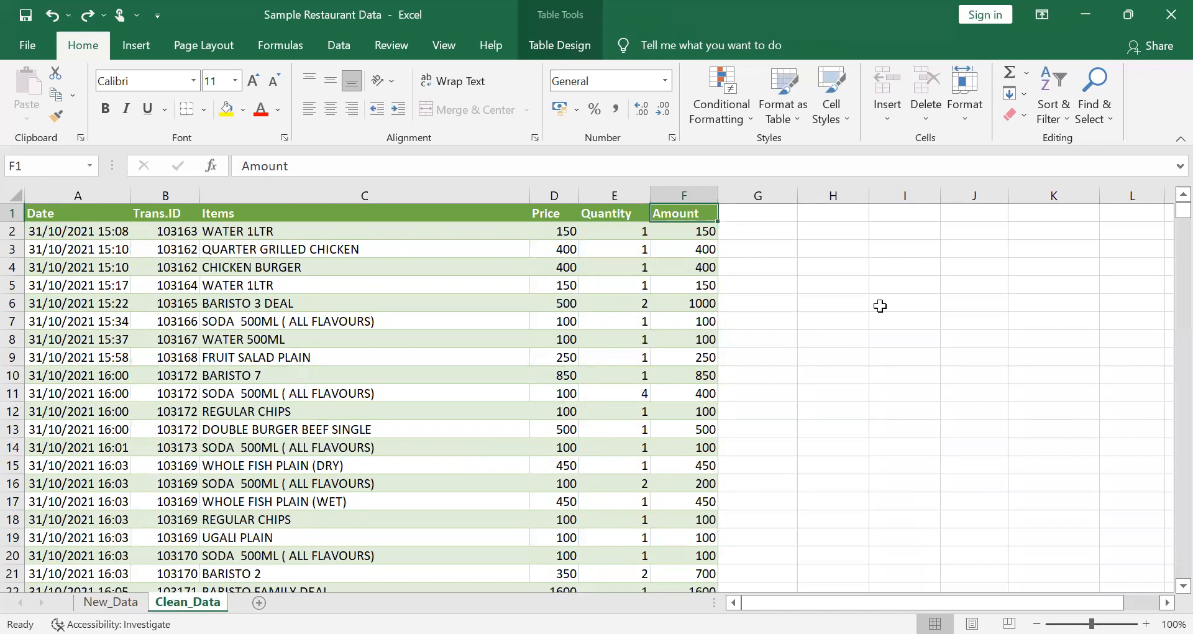
key(alt+Tab)
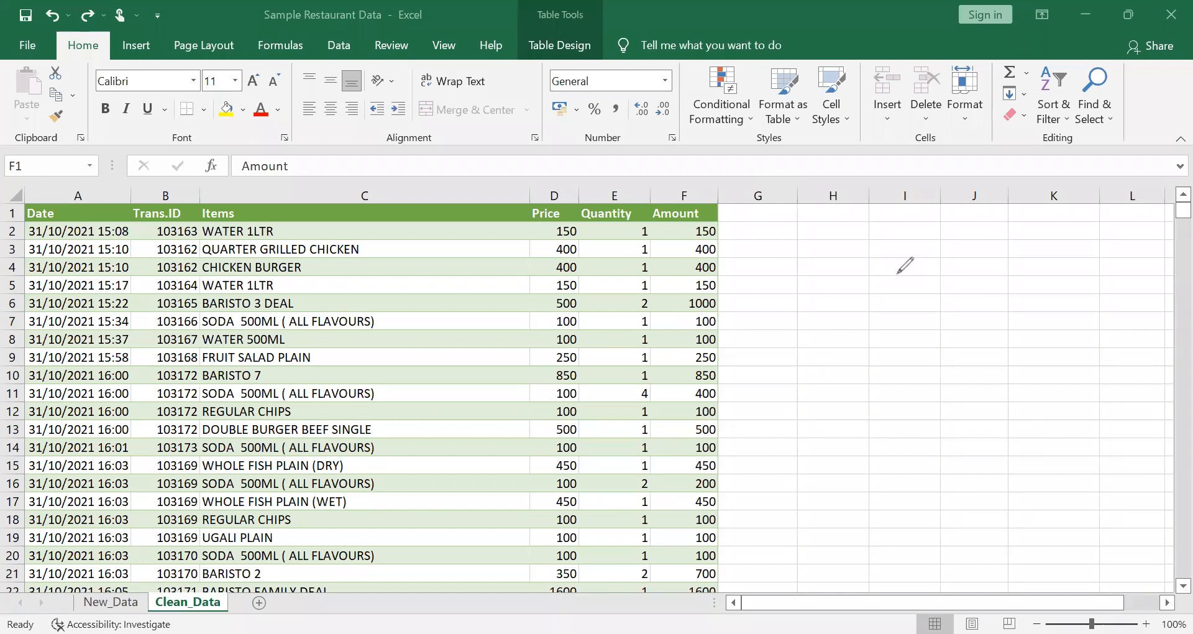
mouse_move(1065, 275)
mouse_down()
mouse_move(861, 411)
mouse_move(777, 391)
mouse_up()
mouse_move(954, 371)
mouse_down()
mouse_move(991, 438)
mouse_move(911, 441)
mouse_move(992, 446)
mouse_up()
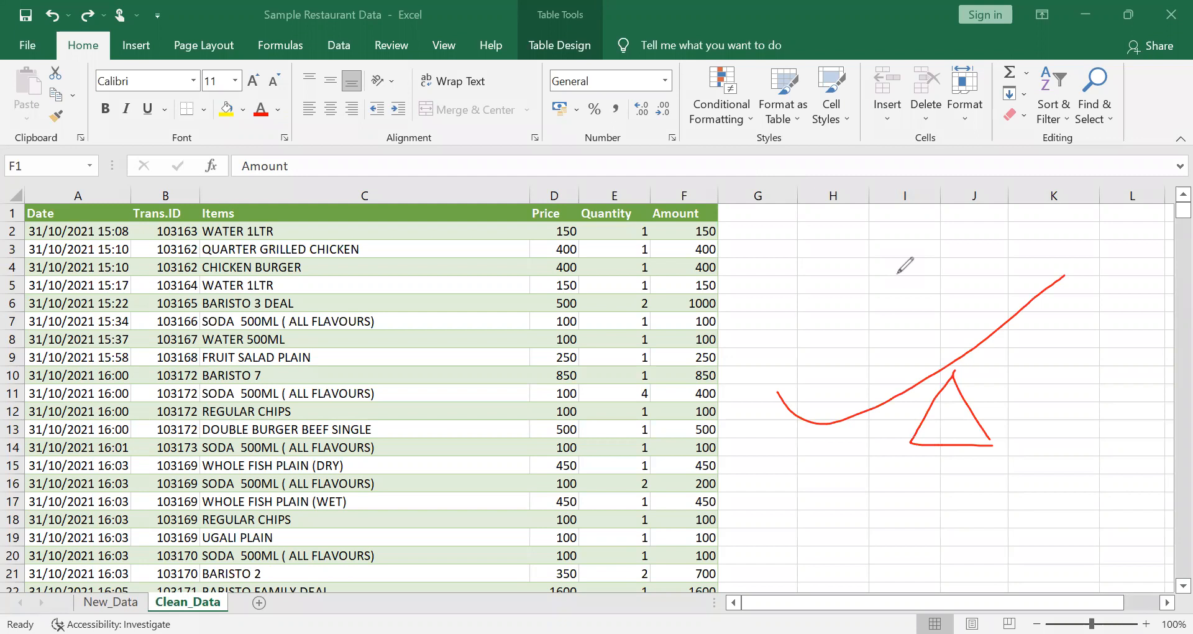
mouse_move(833, 318)
mouse_down()
mouse_move(839, 407)
mouse_move(836, 329)
mouse_up()
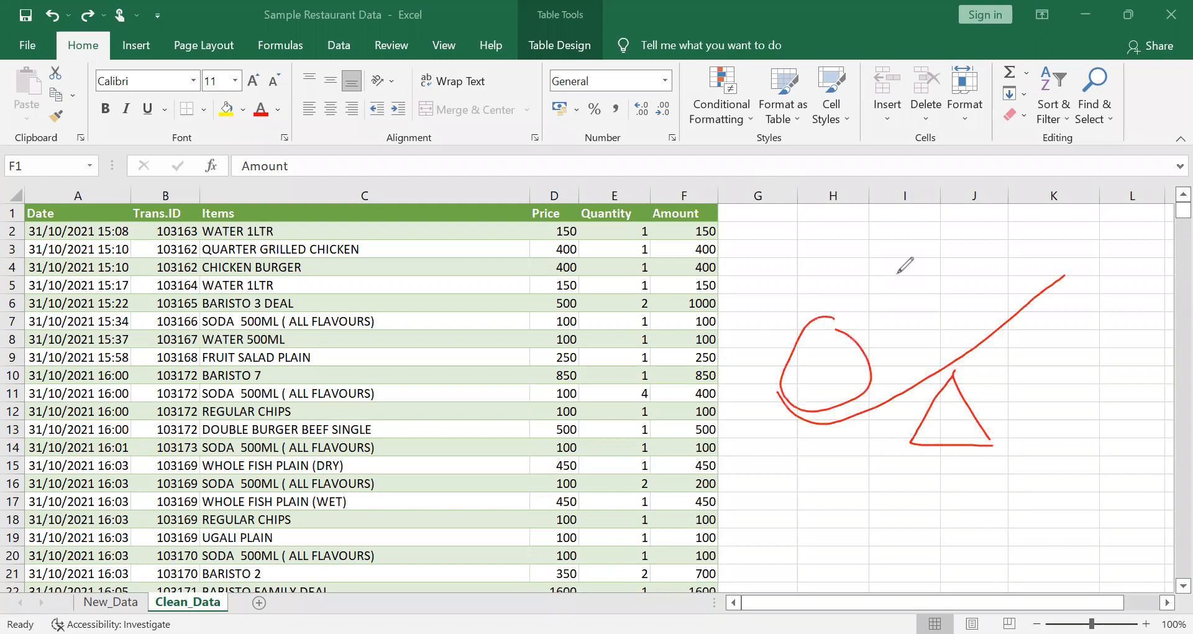
mouse_move(1040, 218)
mouse_down()
mouse_move(1046, 278)
mouse_move(1019, 272)
mouse_up()
drag(774, 402, 813, 336)
drag(782, 296, 735, 342)
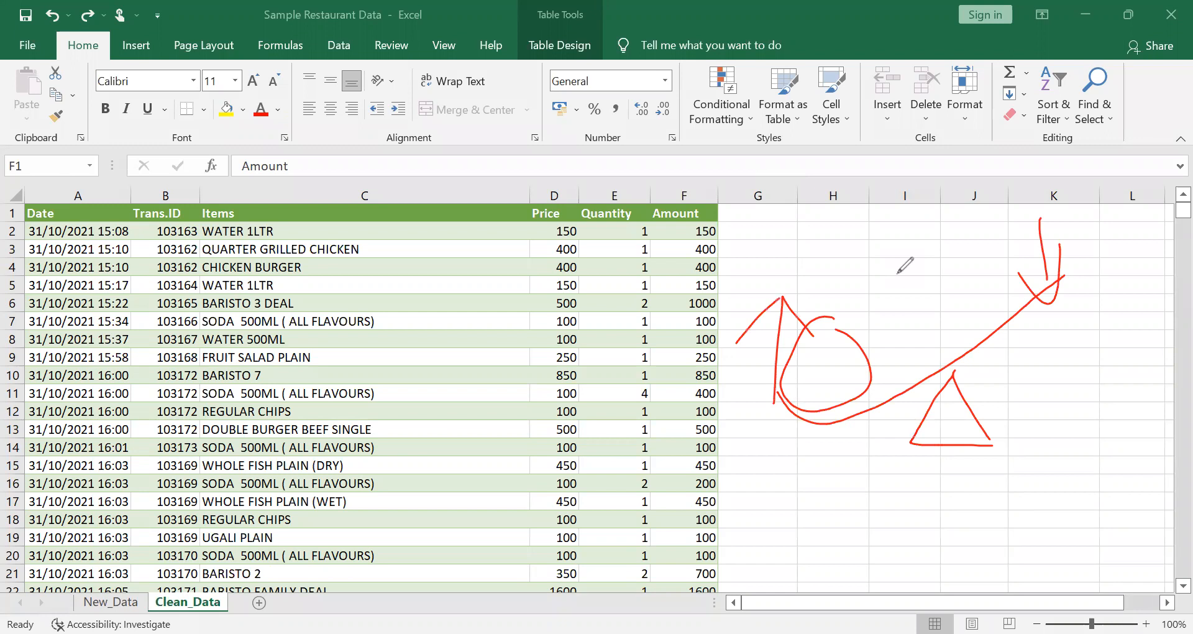
key(ctrl+z)
key(ctrl+z)
key(ctrl+z)
key(ctrl+z)
key(ctrl+z)
key(ctrl+z)
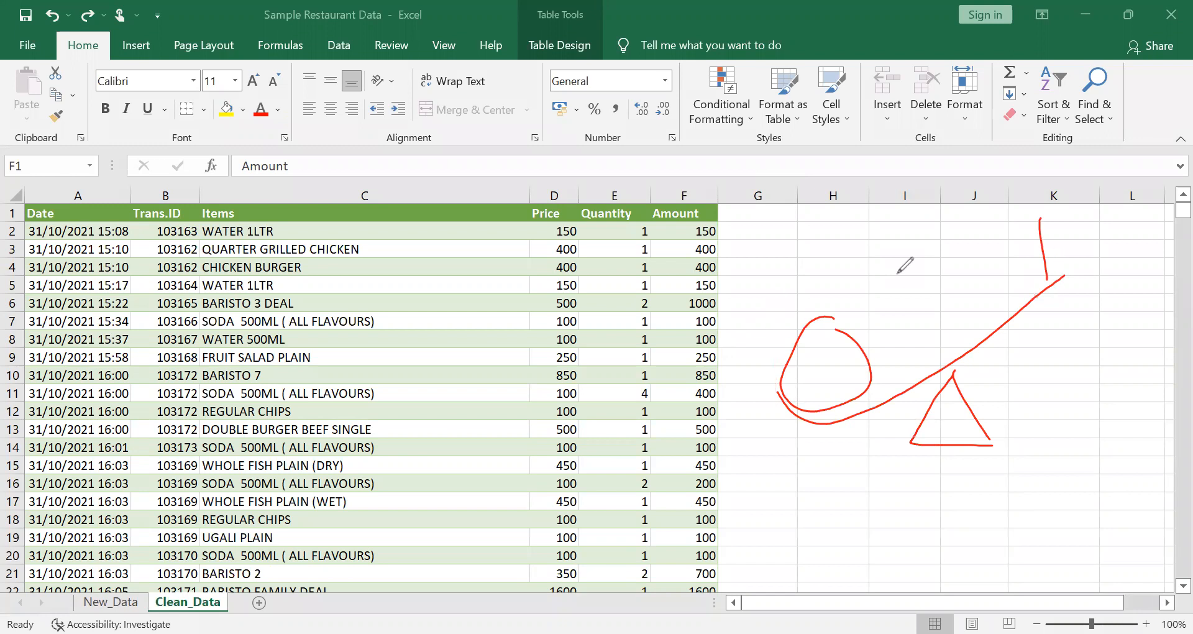
key(ctrl+z)
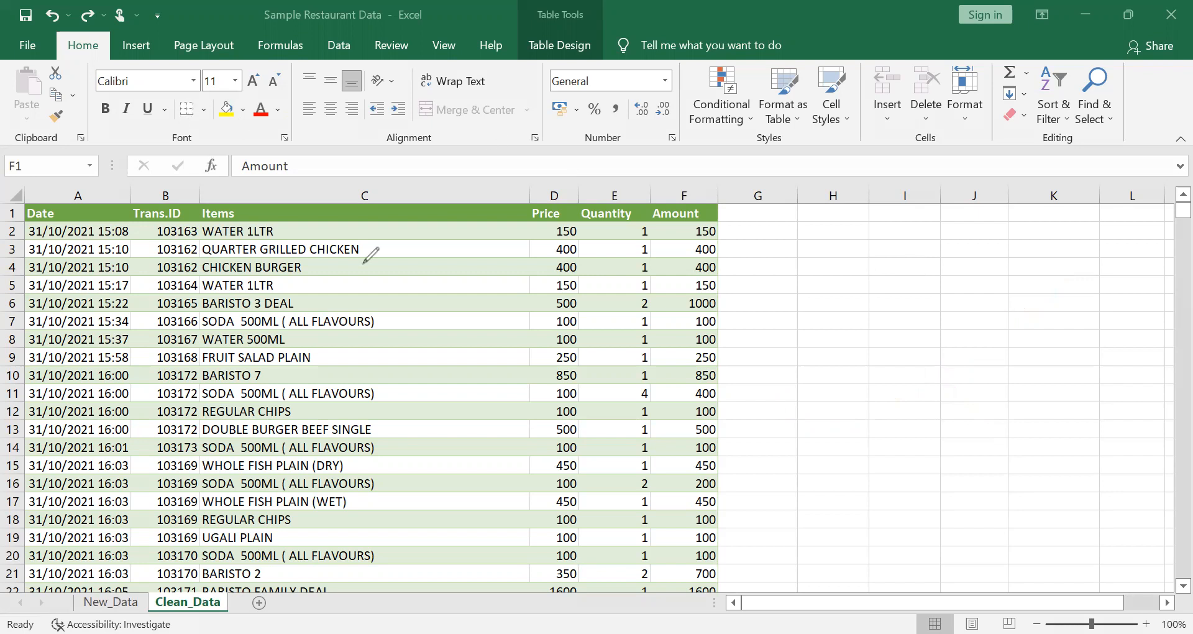
key(Escape)
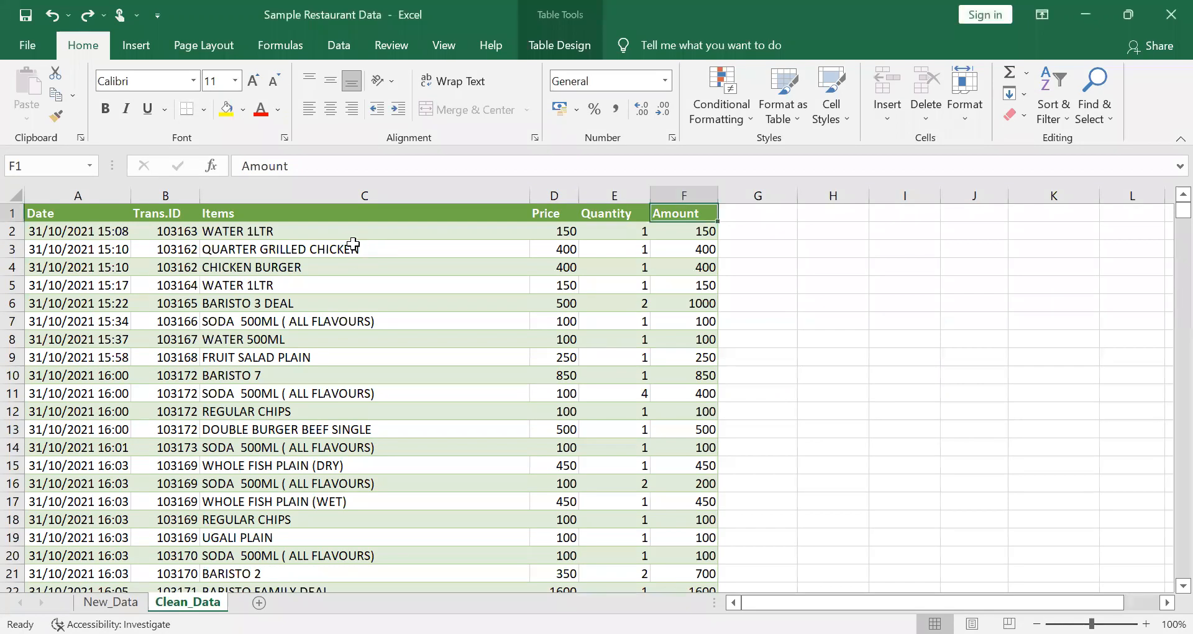
Insert a PivotTable on a new worksheet with the whole table Table2_2 as its source, after checking the selected range
click(123, 43)
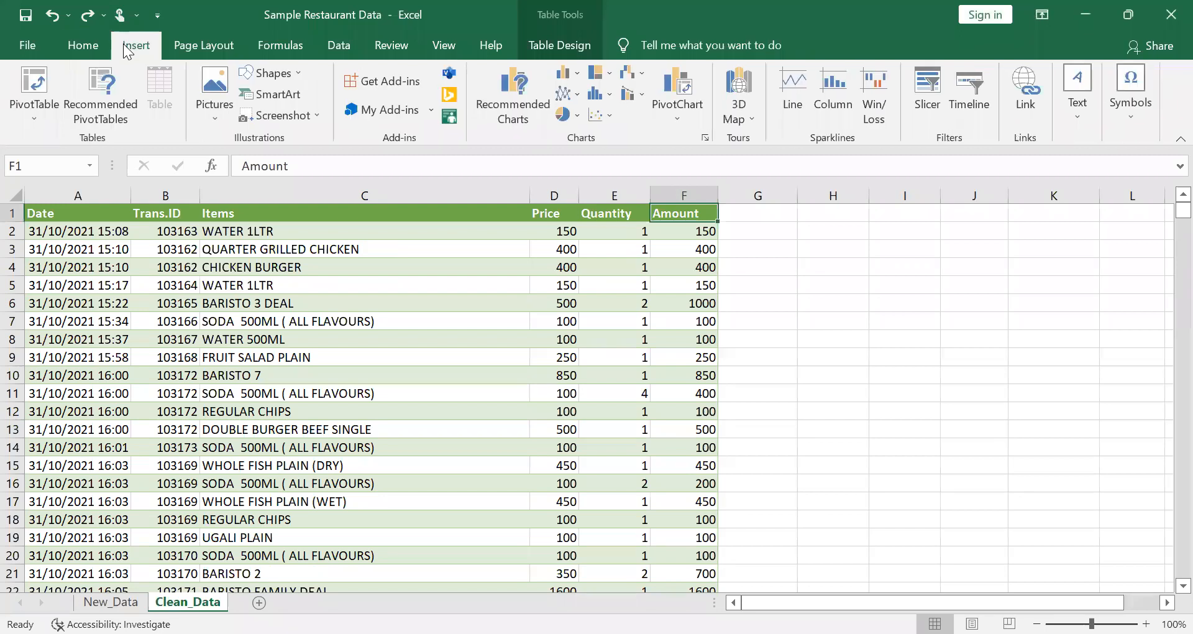
click(34, 79)
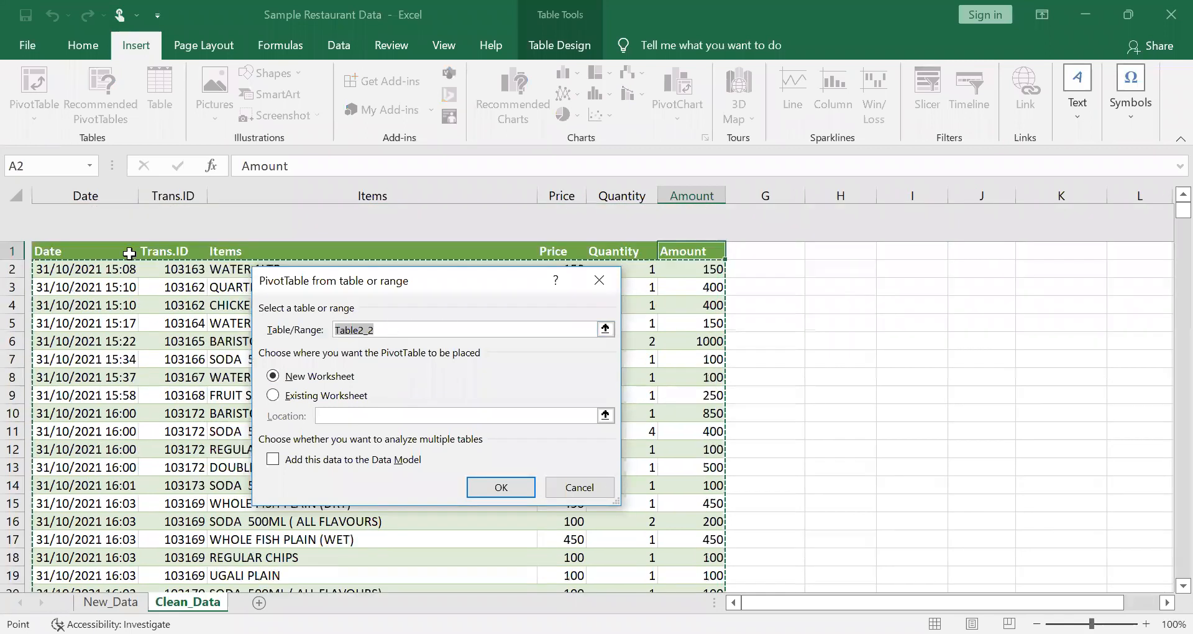
scroll(133, 348, up, 1)
click(131, 312)
key(ctrl+a)
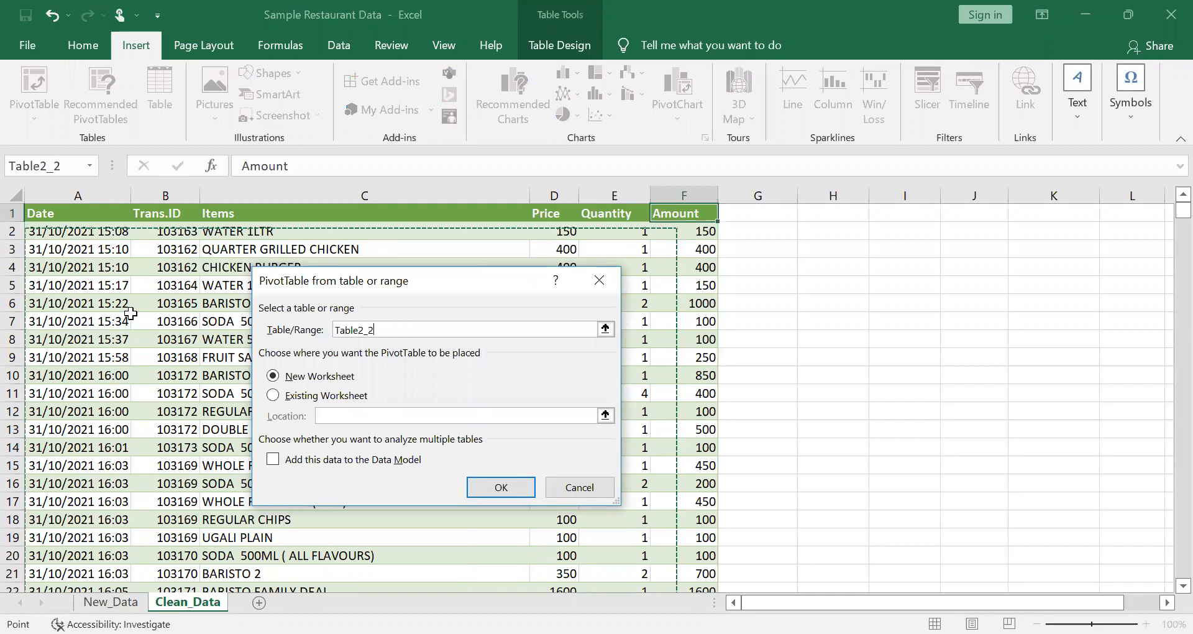
scroll(130, 312, down, 20)
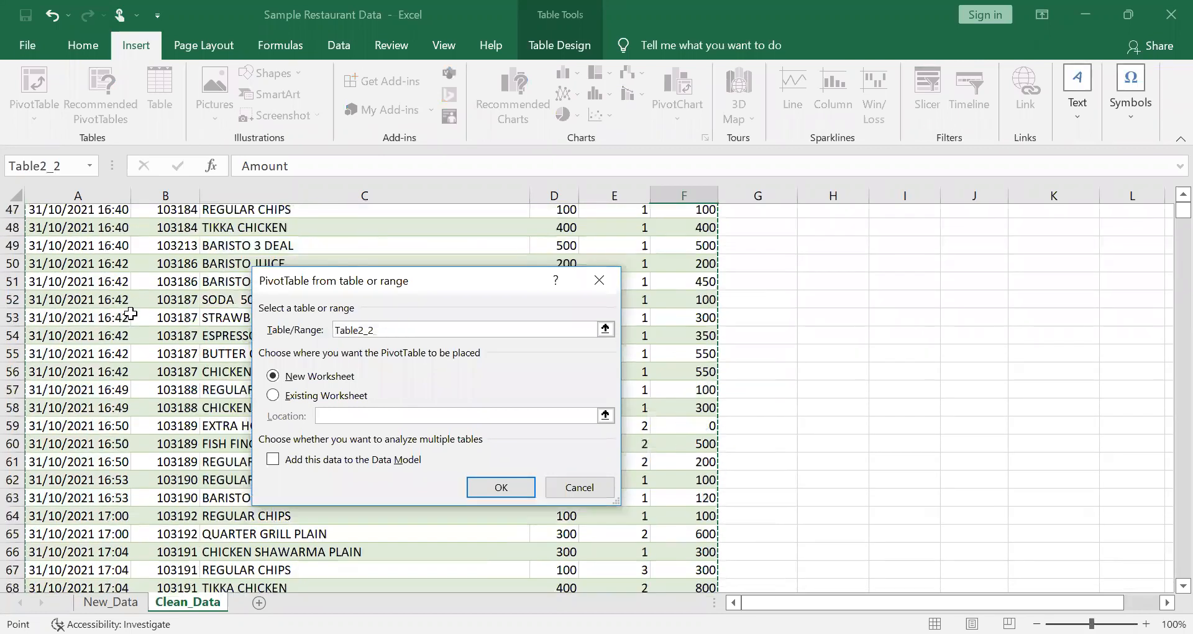
scroll(869, 343, down, 19)
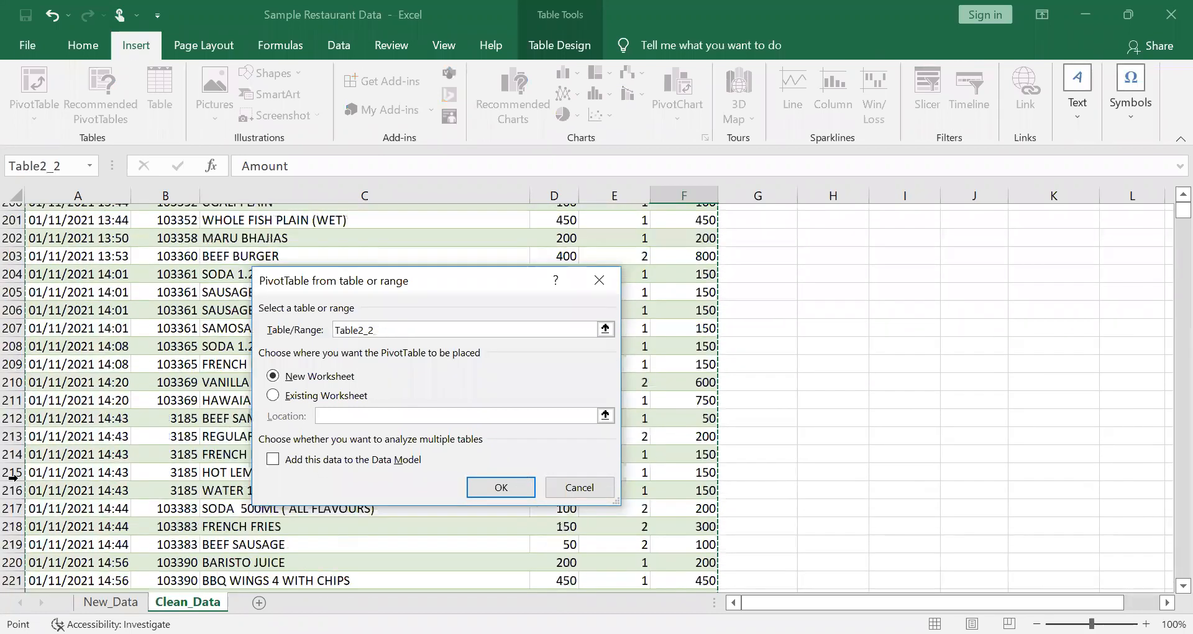
scroll(39, 347, up, 2)
scroll(39, 346, up, 20)
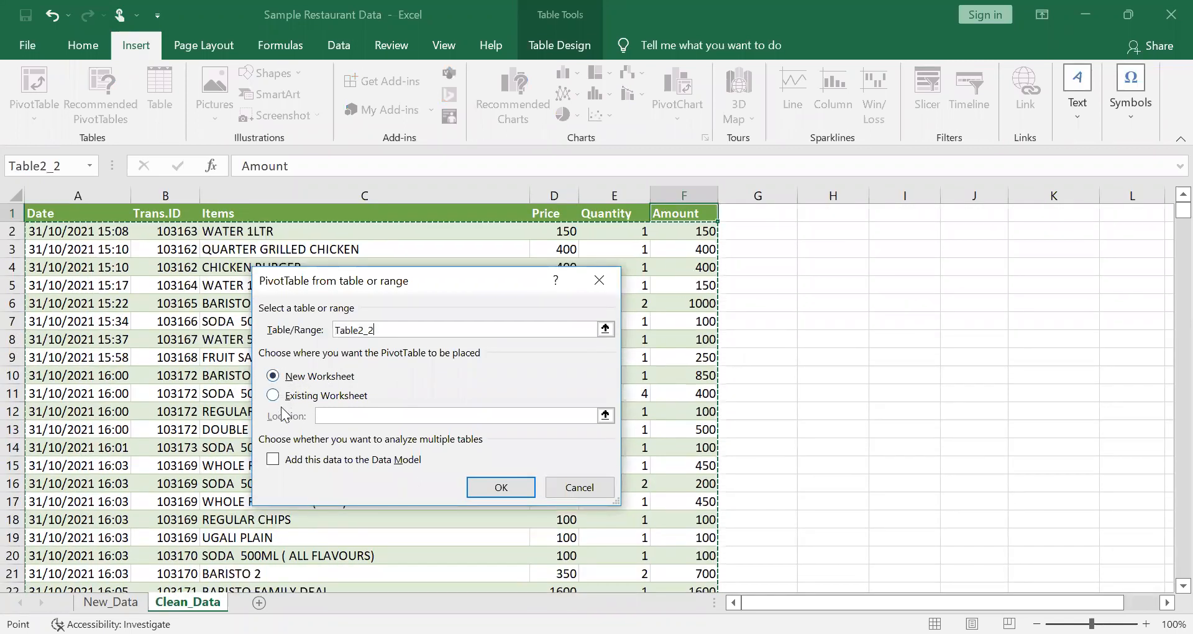
click(496, 490)
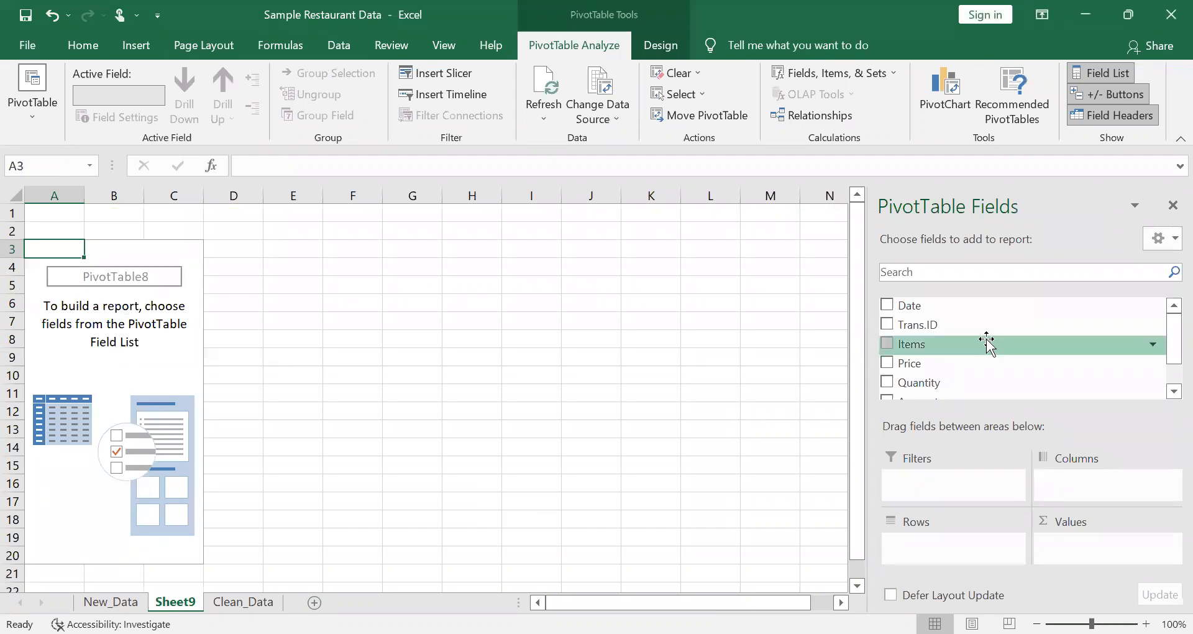
Widen the PivotTable fields pane and build the report with Items as rows and the sum of Amount as values
drag(865, 320, 782, 320)
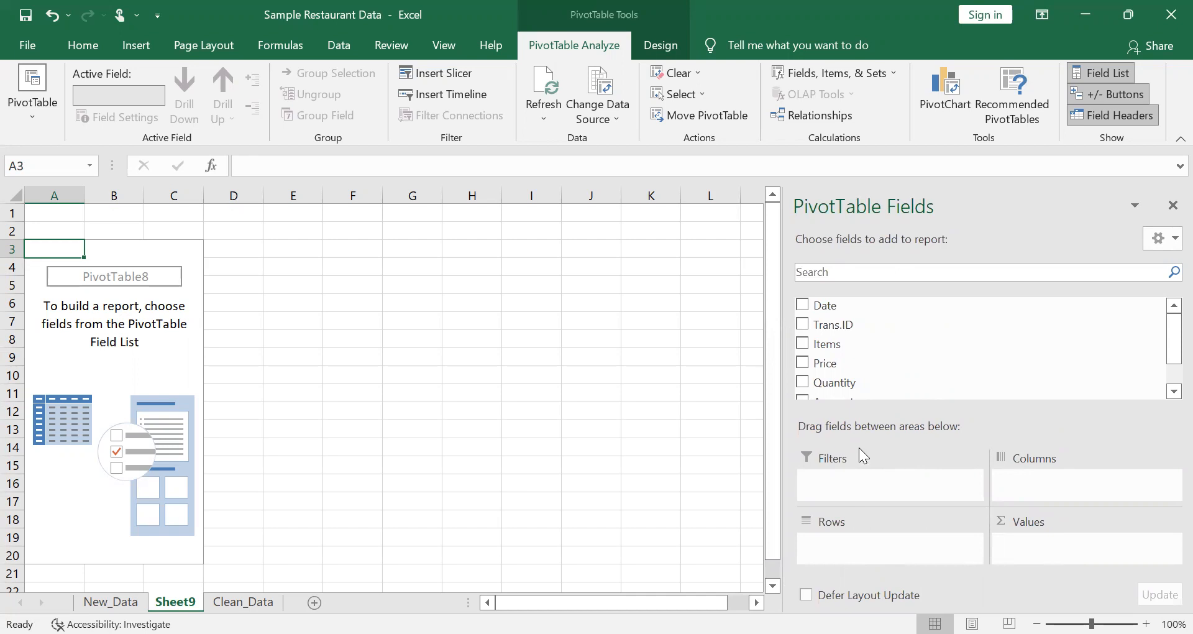
mouse_move(809, 343)
mouse_down()
mouse_move(876, 497)
mouse_move(867, 543)
mouse_up()
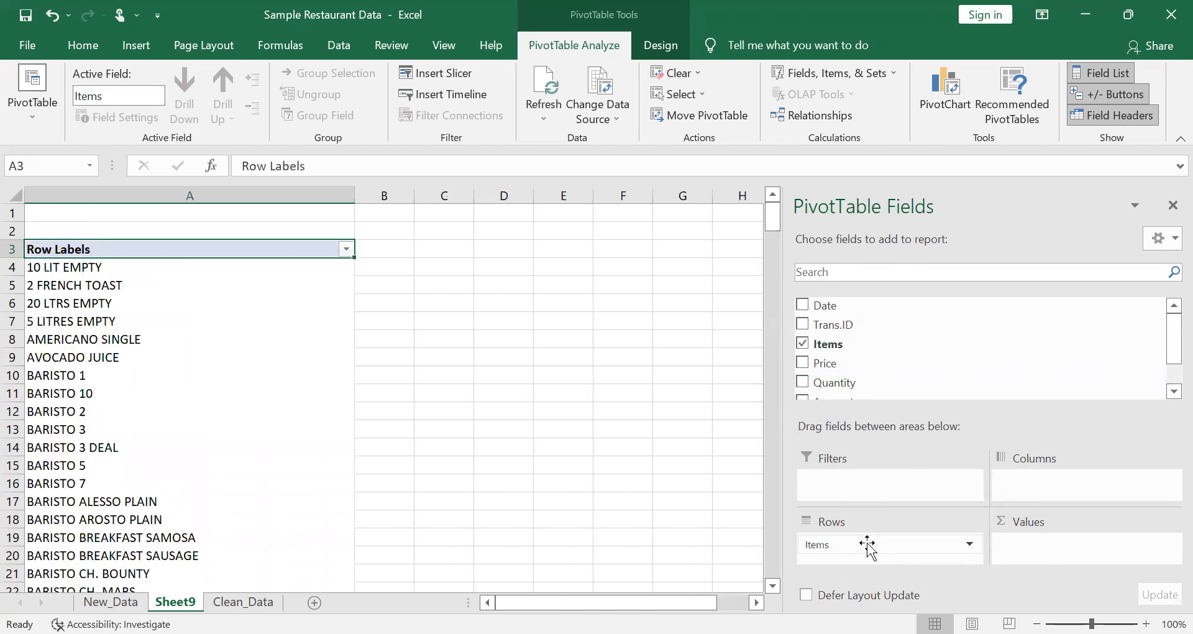
scroll(867, 348, down, 1)
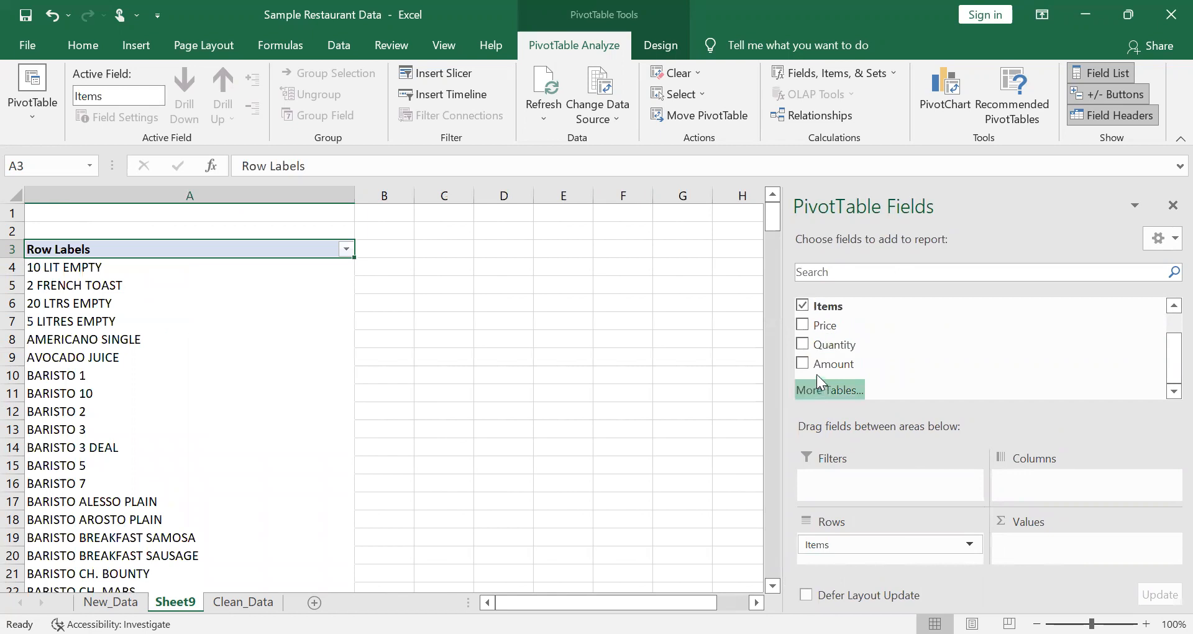
drag(824, 369, 1050, 554)
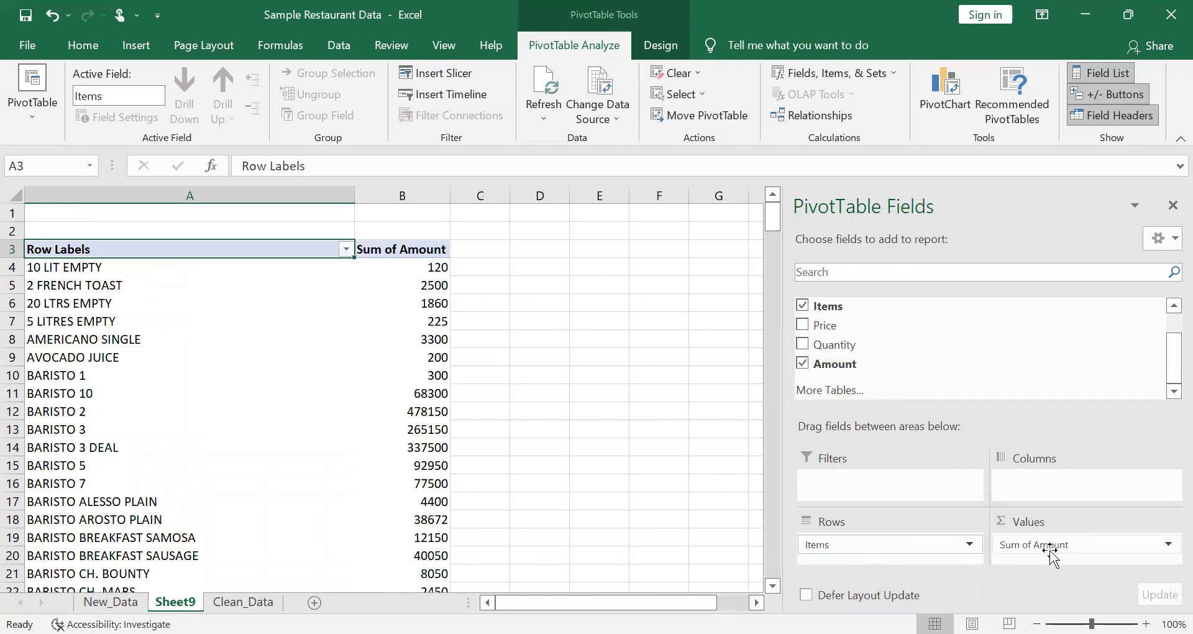
Review the item totals in the PivotTable and check the Sum of Amount for BARISTO 3 DEAL
scroll(303, 343, down, 1)
scroll(303, 343, down, 3)
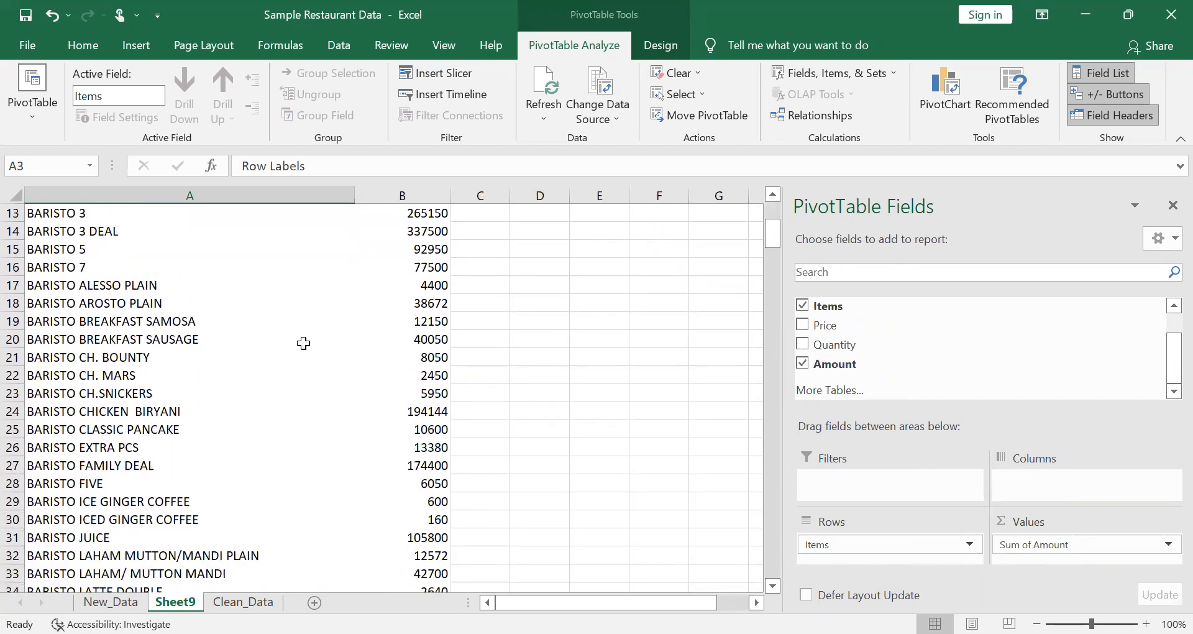
scroll(304, 343, up, 4)
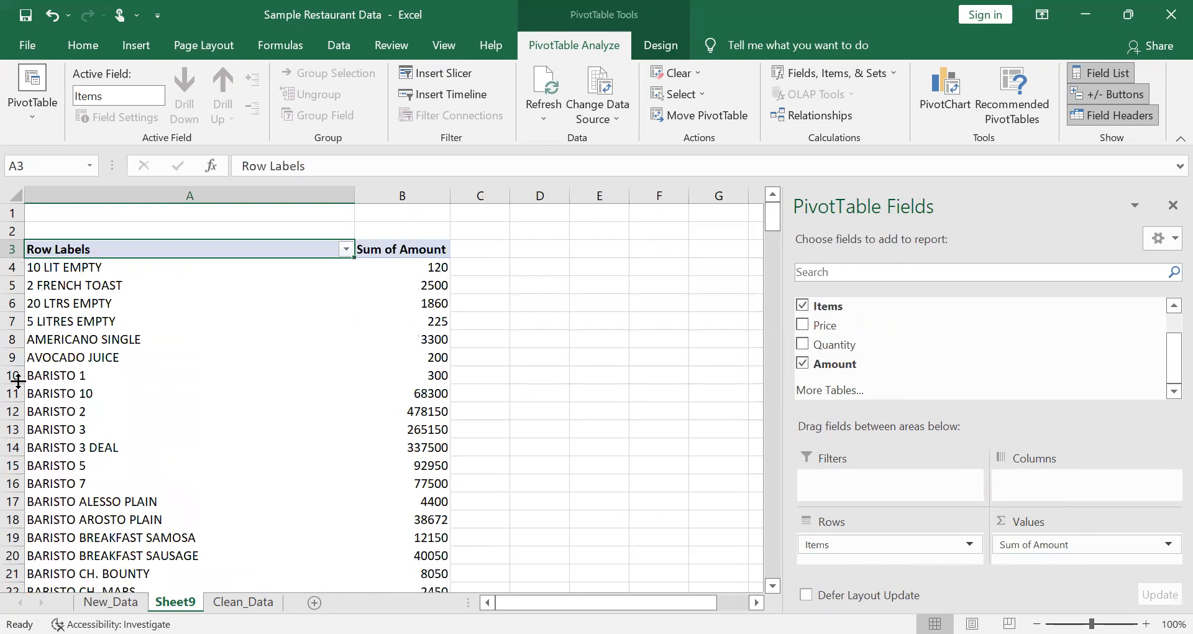
click(92, 448)
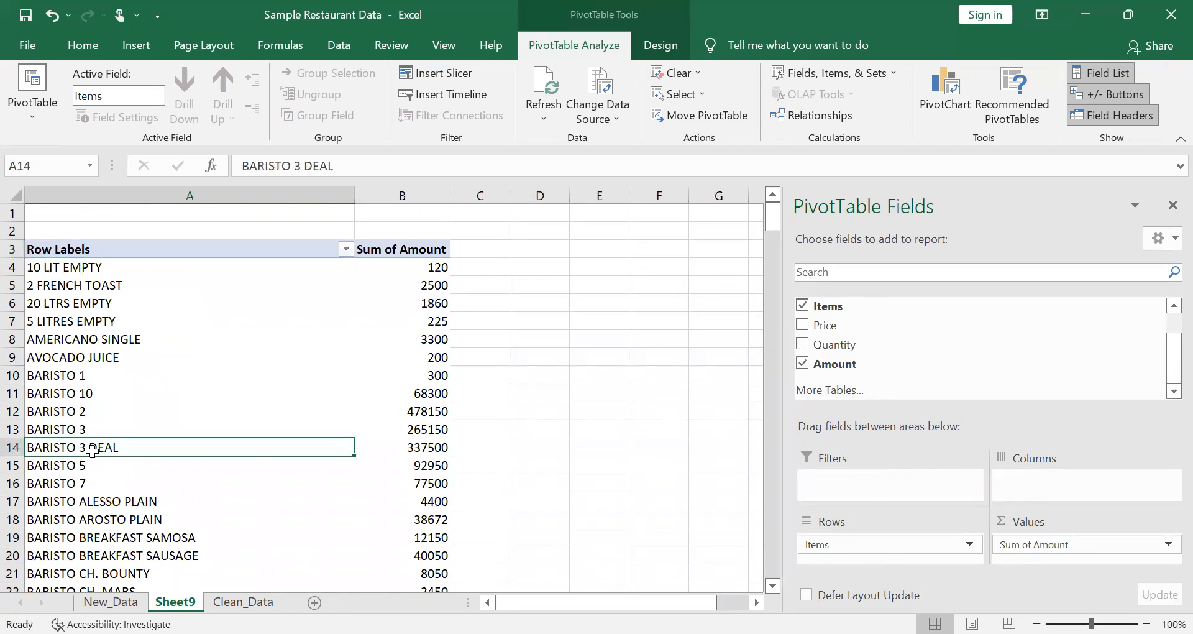
click(430, 447)
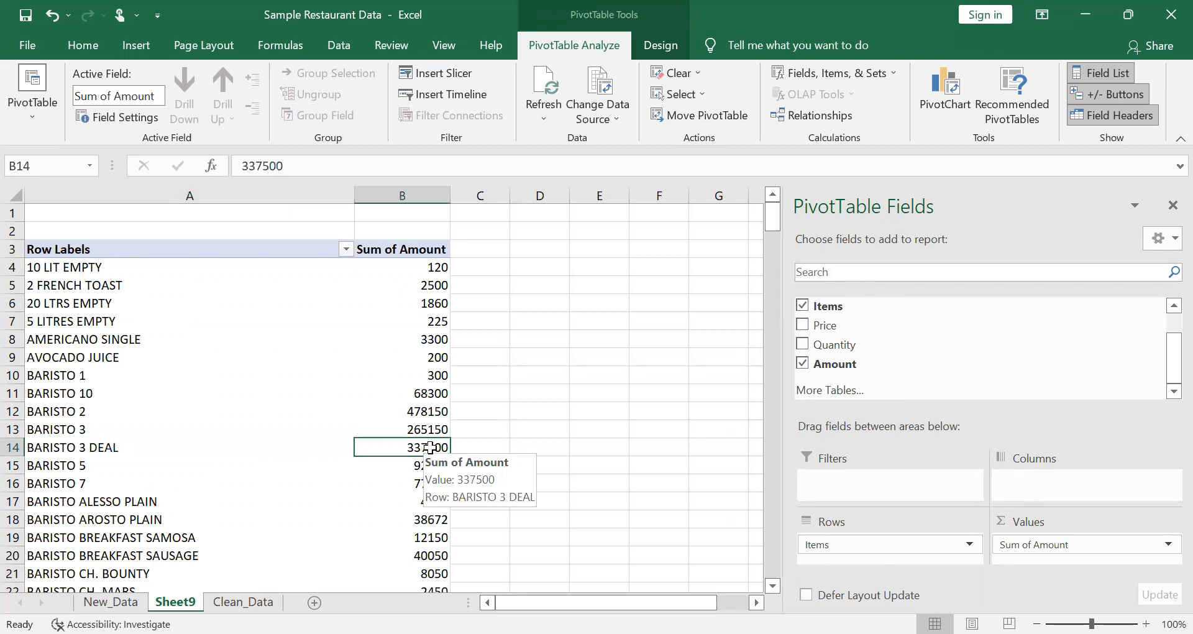
Examine the Sum of Amount column between its header and the Grand Total row
key(ctrl+Down)
key(Up)
key(Down)
key(Left)
key(Right)
key(ctrl+Up)
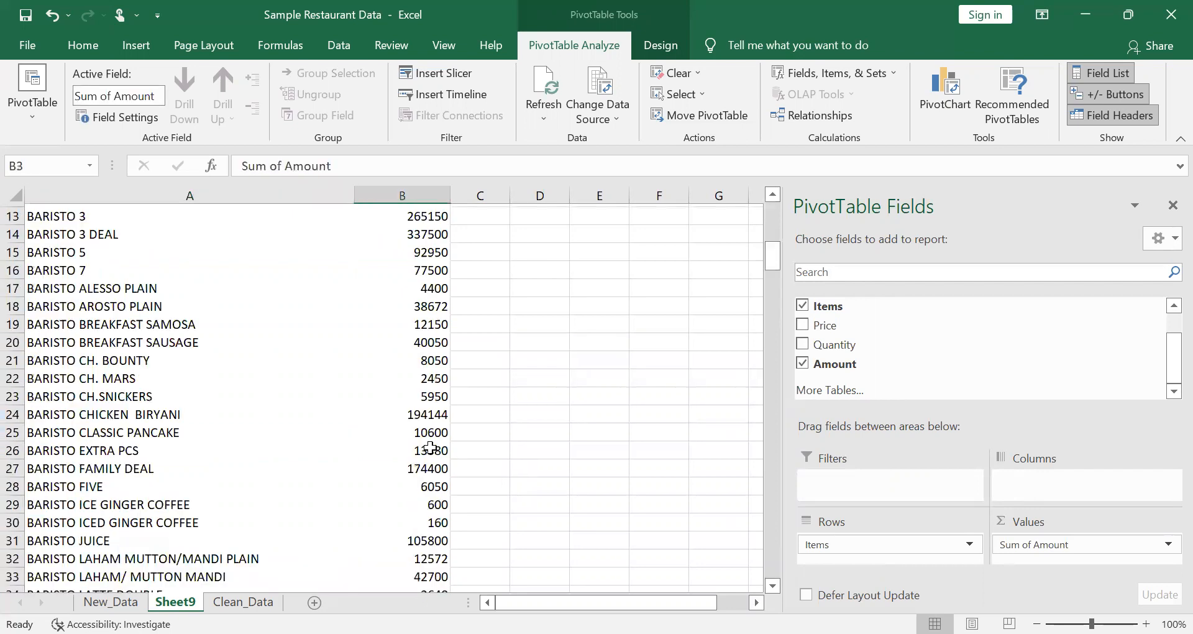
key(Down)
key(Down)
key(Down)
key(Down)
key(ctrl+Down)
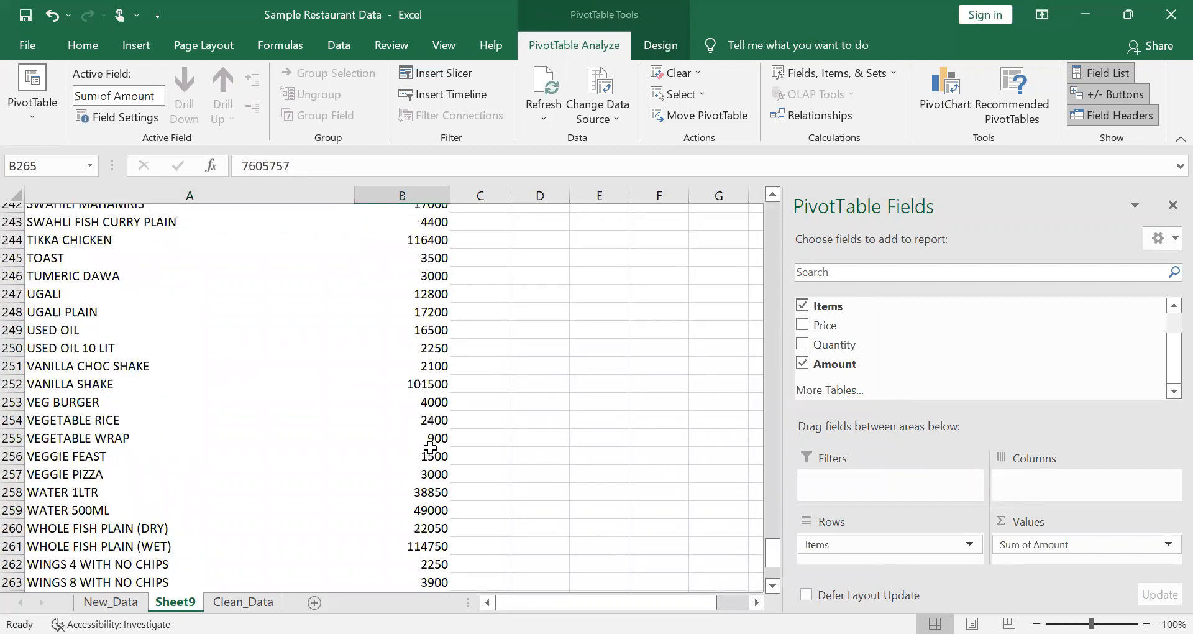
Return to the Row Labels header, insert a column PivotChart of the item totals, and delete the chart's legend
key(Left)
key(ctrl+Up)
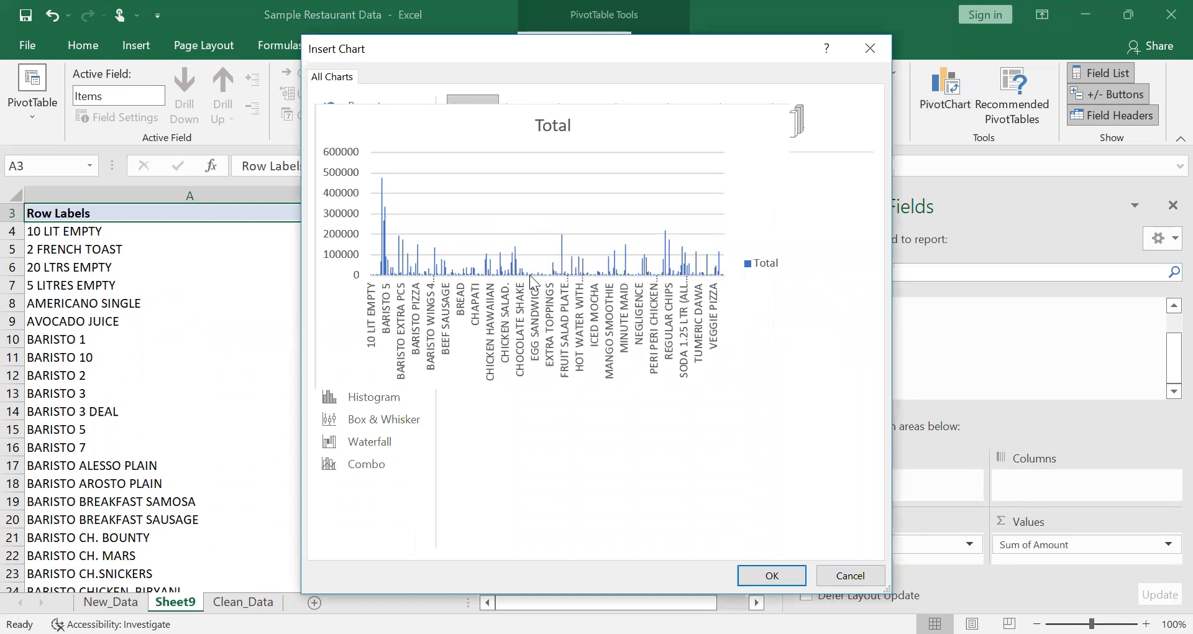
key(Return)
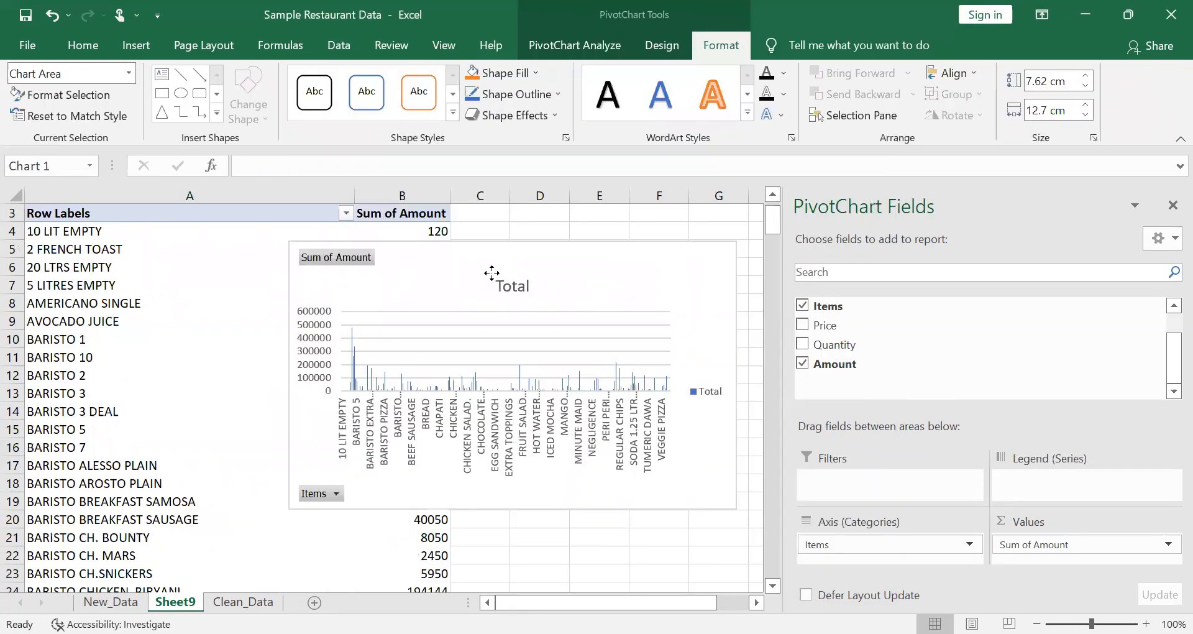
click(753, 390)
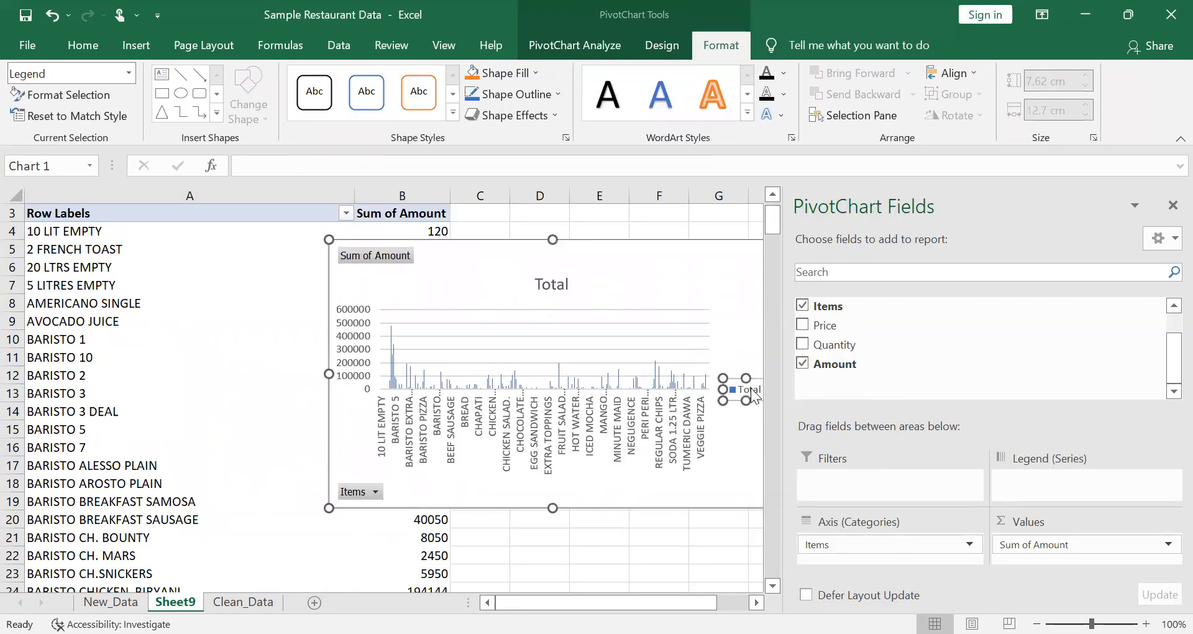
key(Delete)
Hide all field buttons on the PivotChart and move it beside the PivotTable, spanning about columns D to J from row 4
right_click(354, 493)
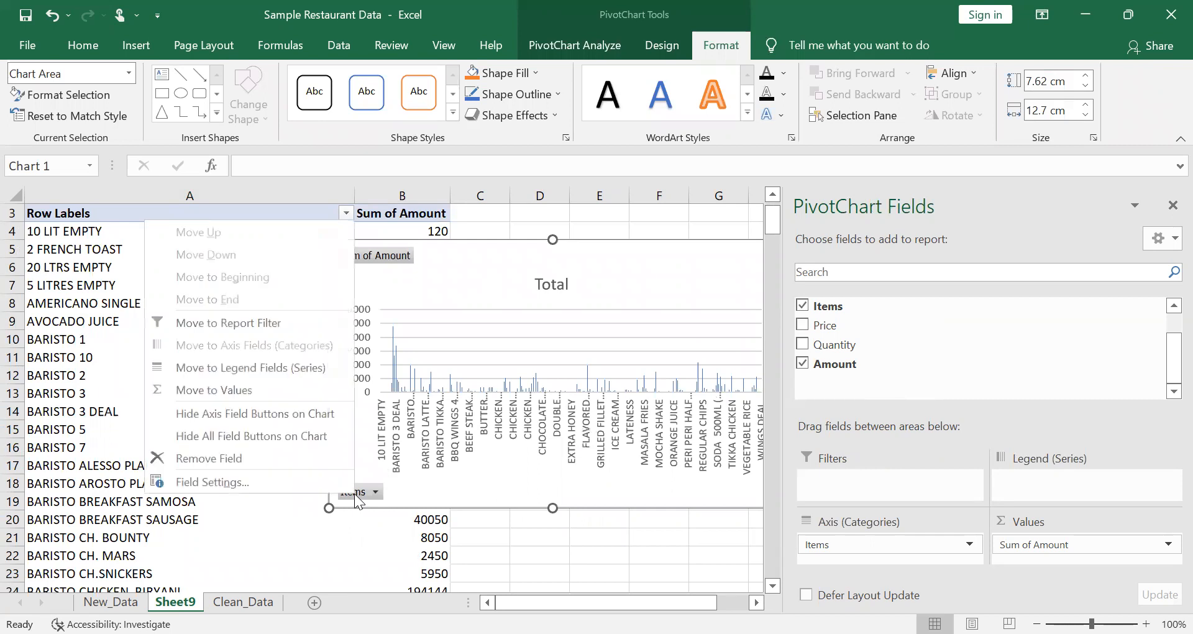
click(227, 435)
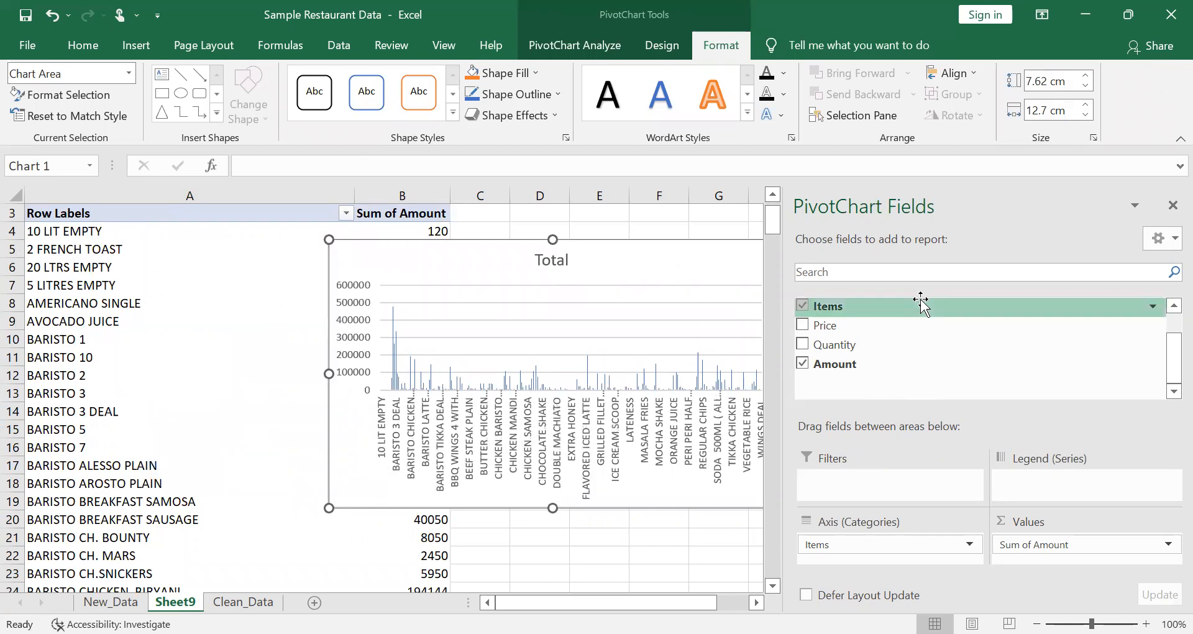
drag(630, 258, 789, 246)
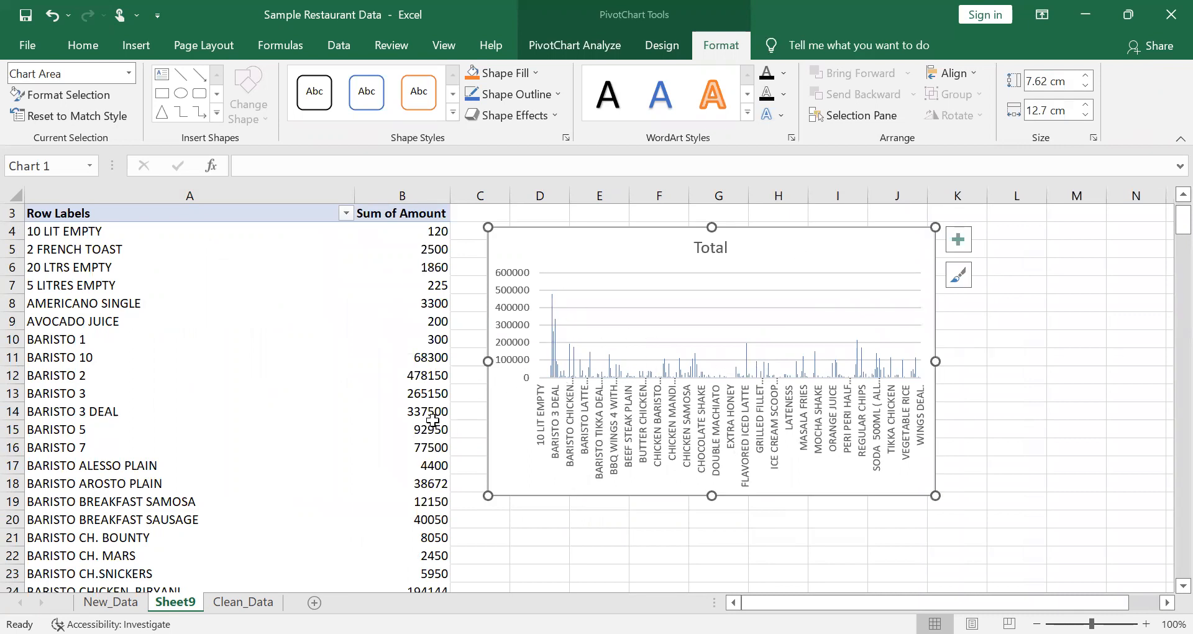
right_click(335, 212)
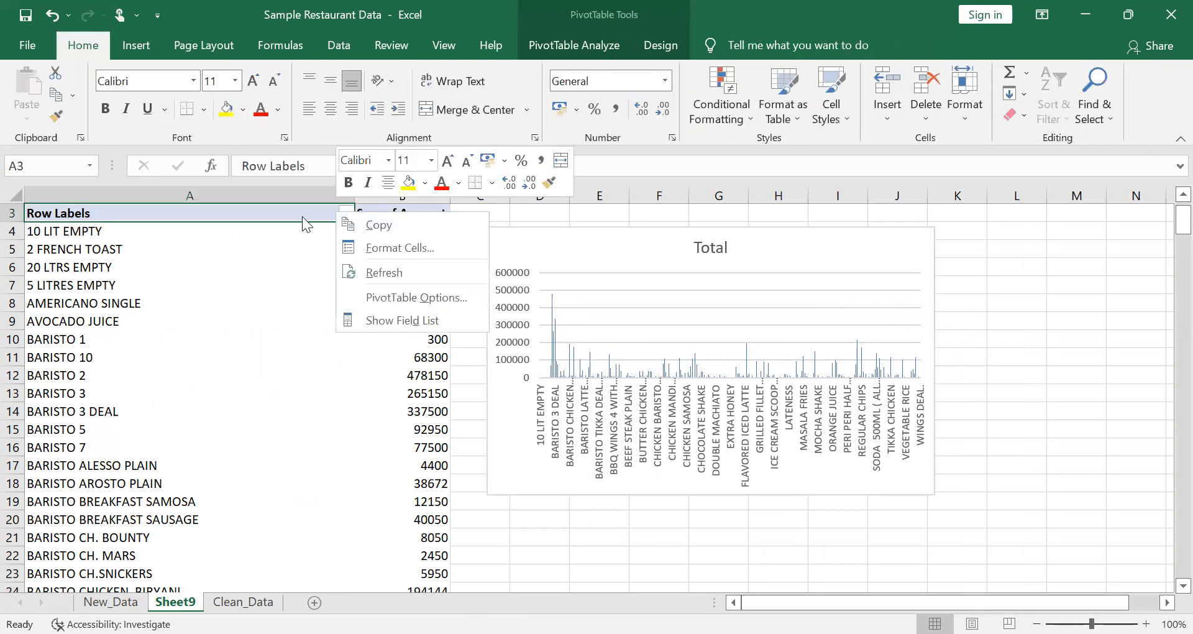
click(347, 210)
drag(346, 212, 344, 212)
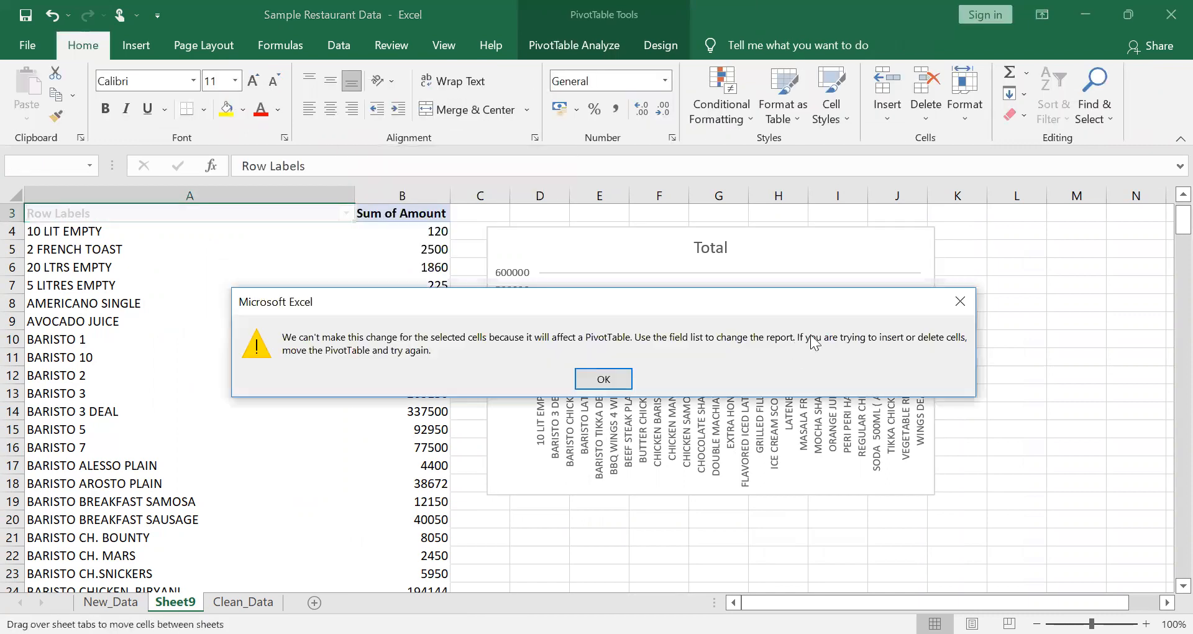
click(952, 298)
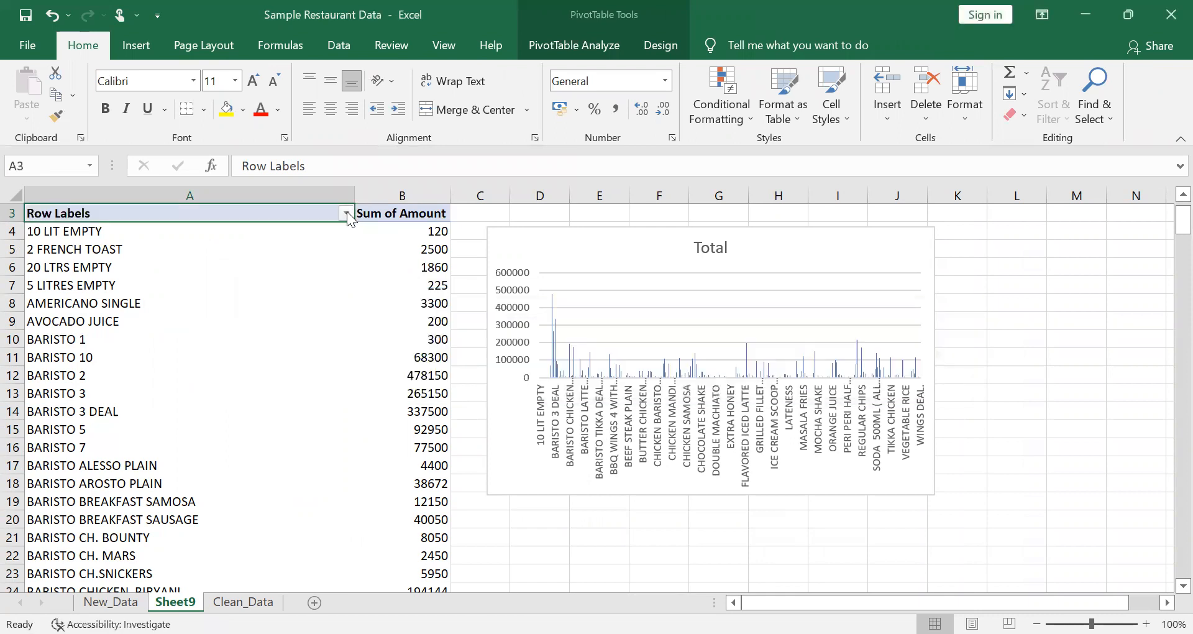
Open the Row Labels filter, try ticking 10 LIT EMPTY and 20 LTRS EMPTY, and clear all item selections
key(alt+Down)
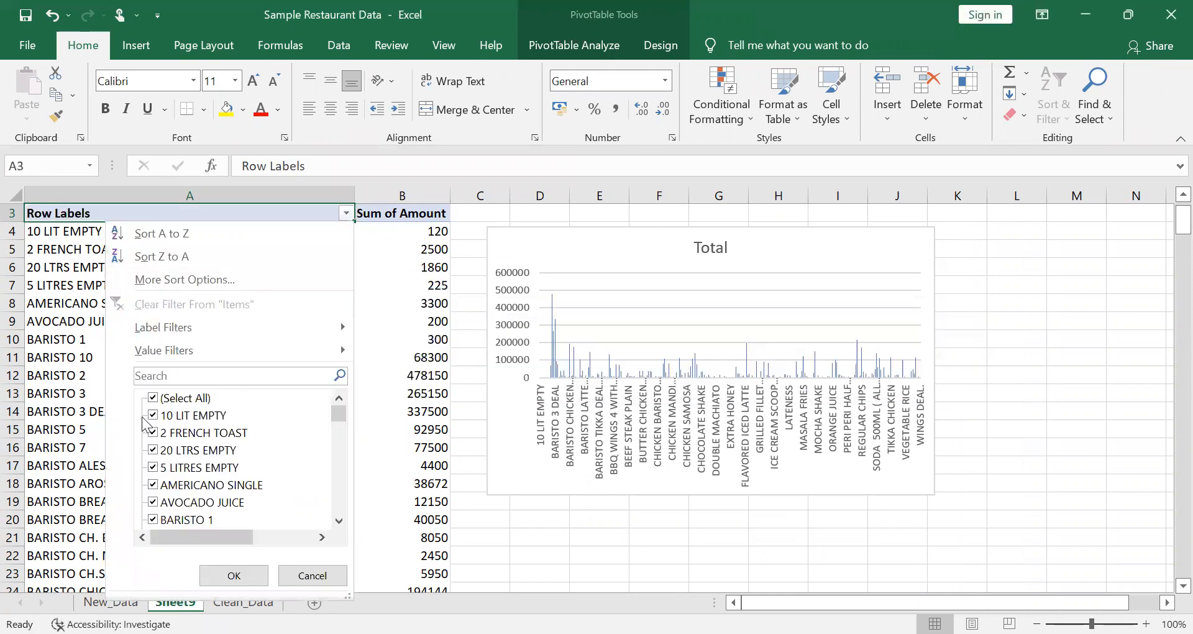
click(158, 394)
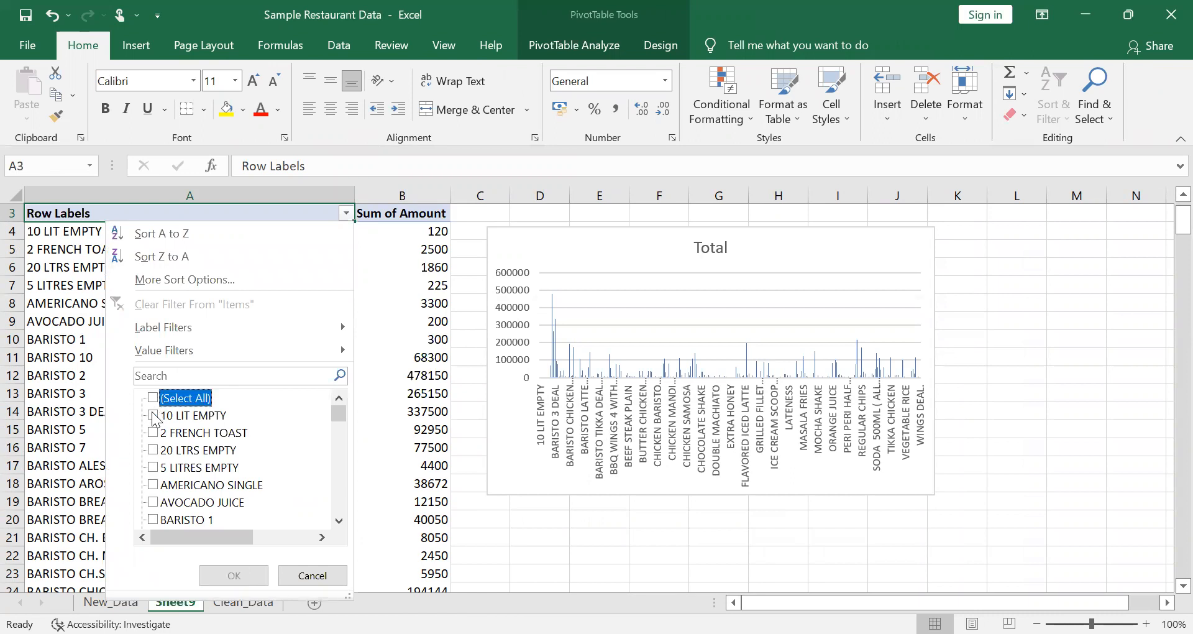
click(153, 416)
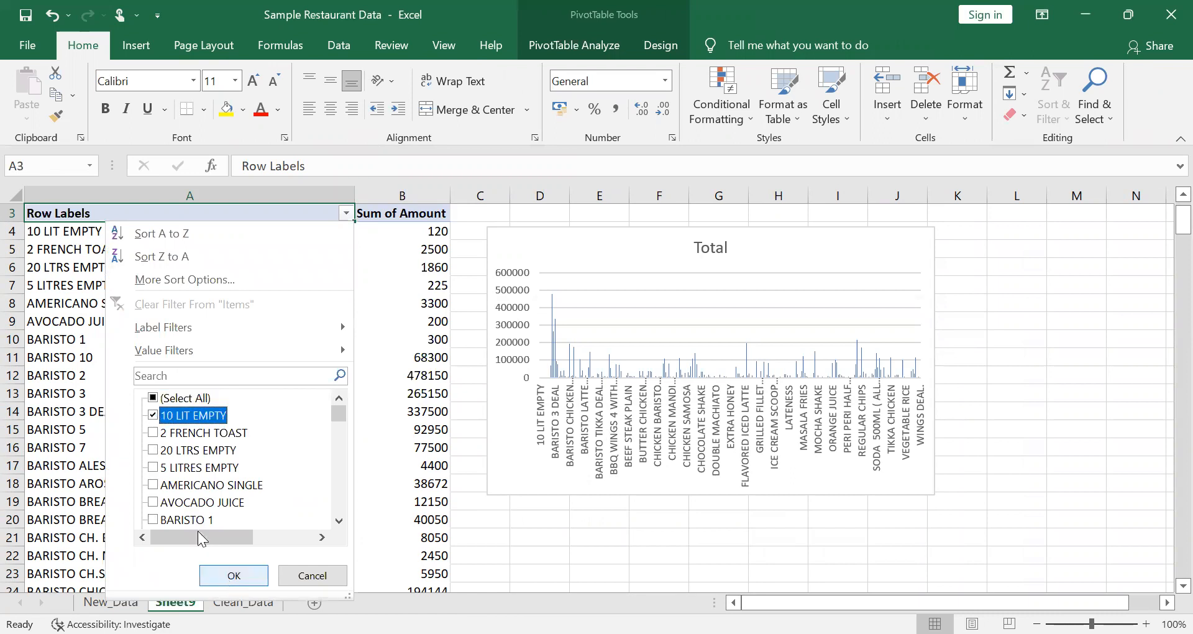
click(152, 451)
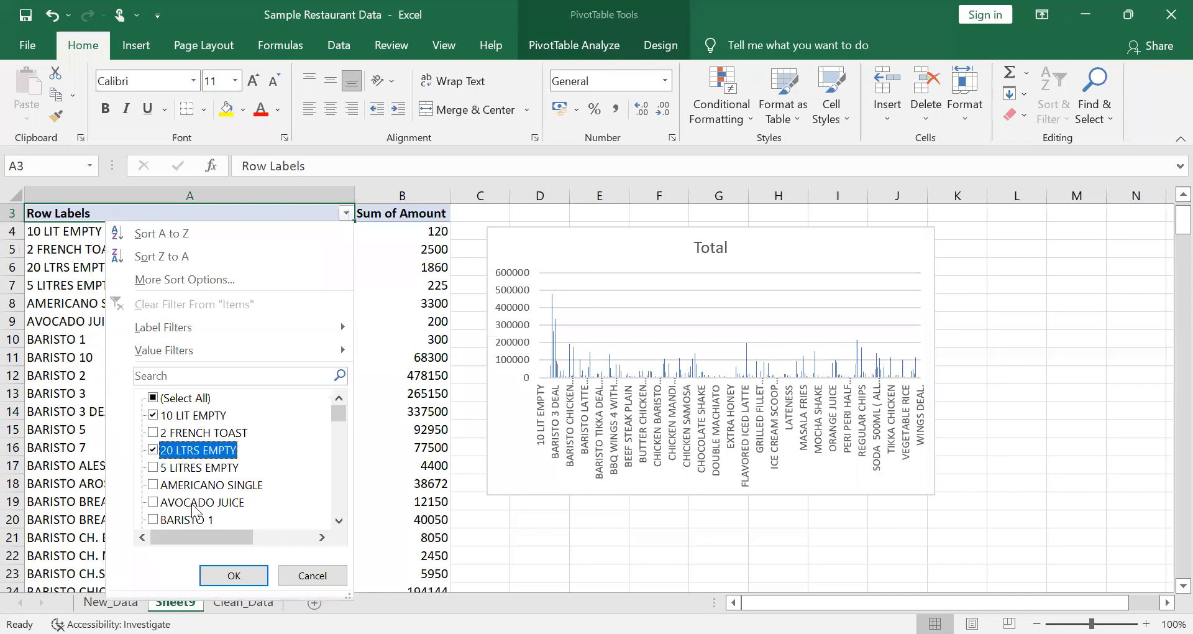
click(153, 449)
click(154, 415)
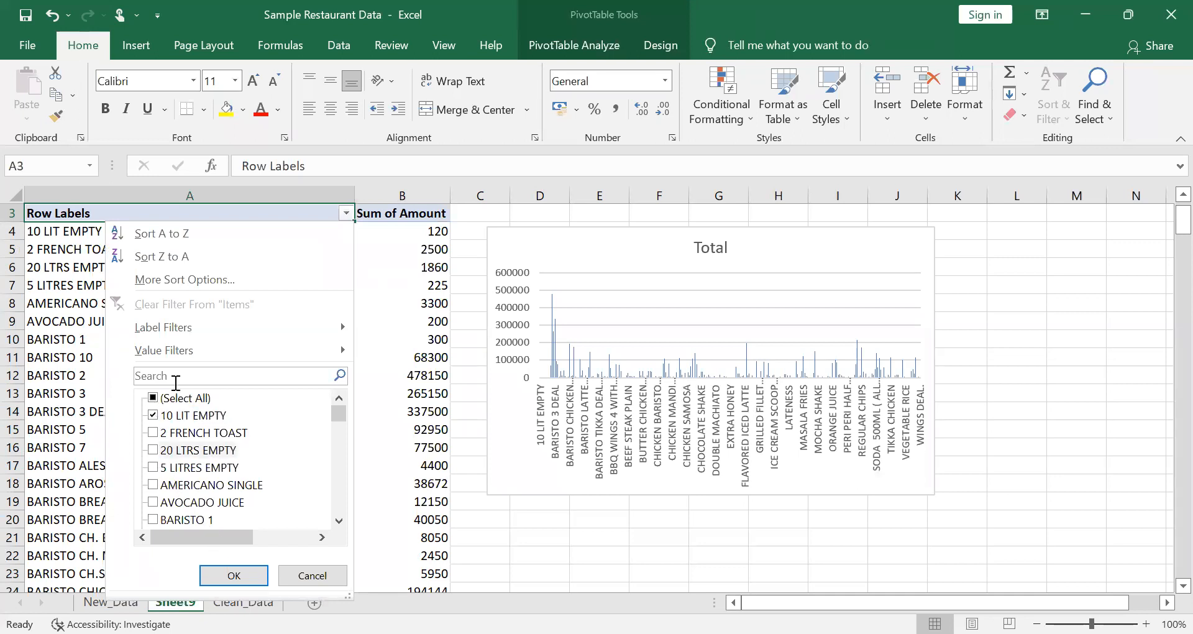
click(155, 416)
Filter the PivotTable's Row Labels to all items matching the search "tea"
click(178, 373)
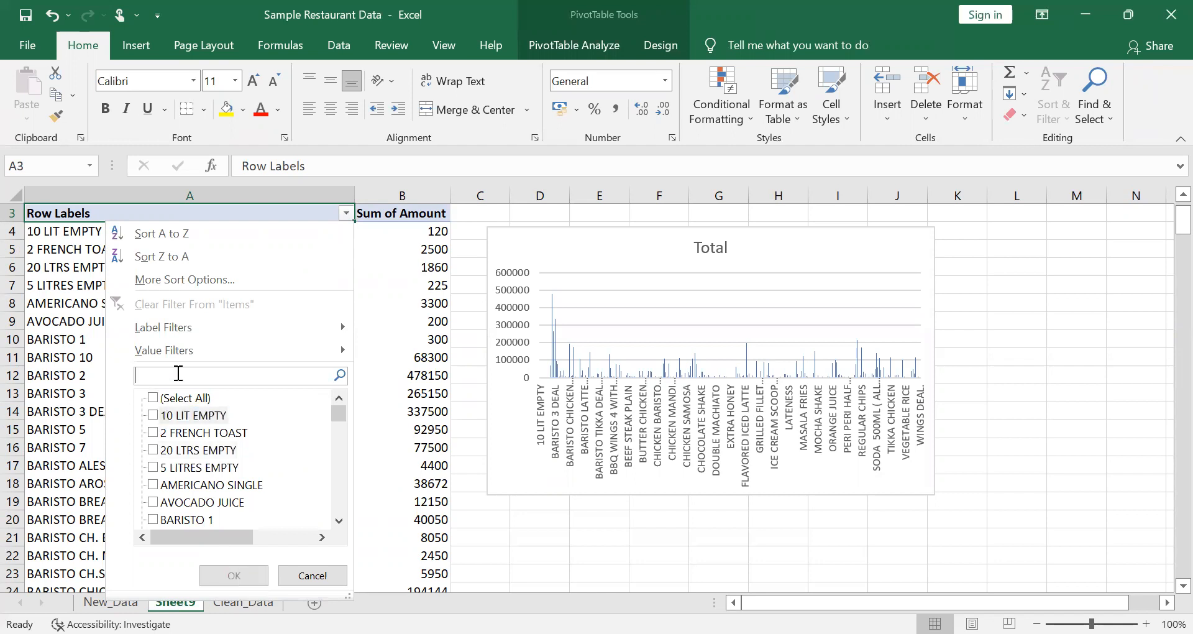
text(tea)
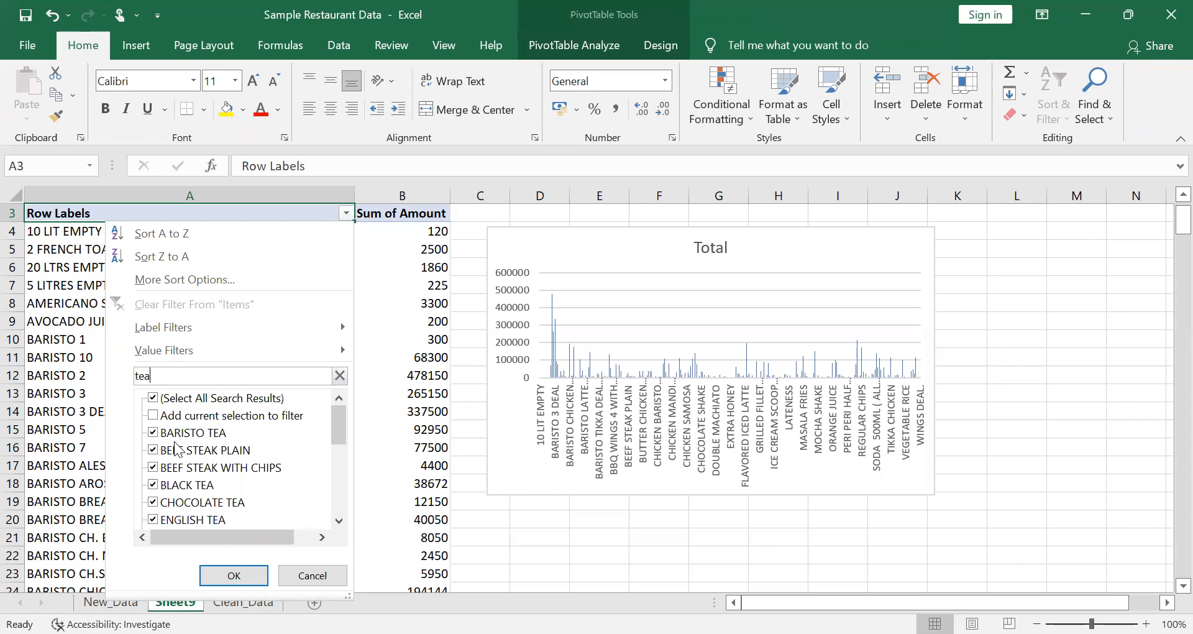
click(156, 398)
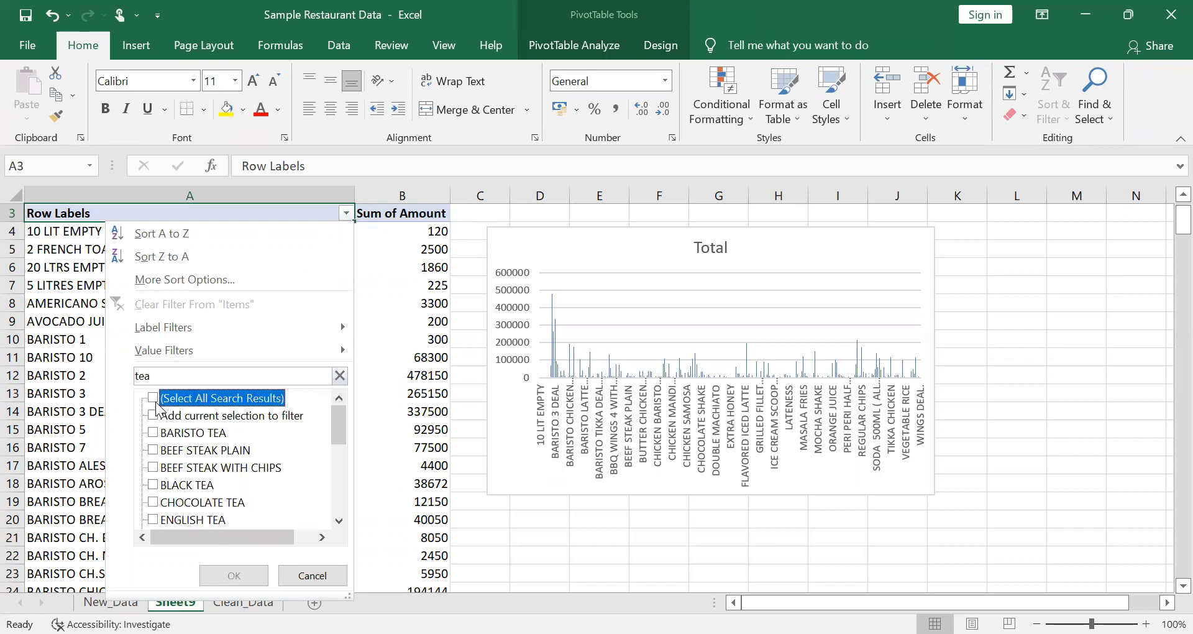
click(153, 397)
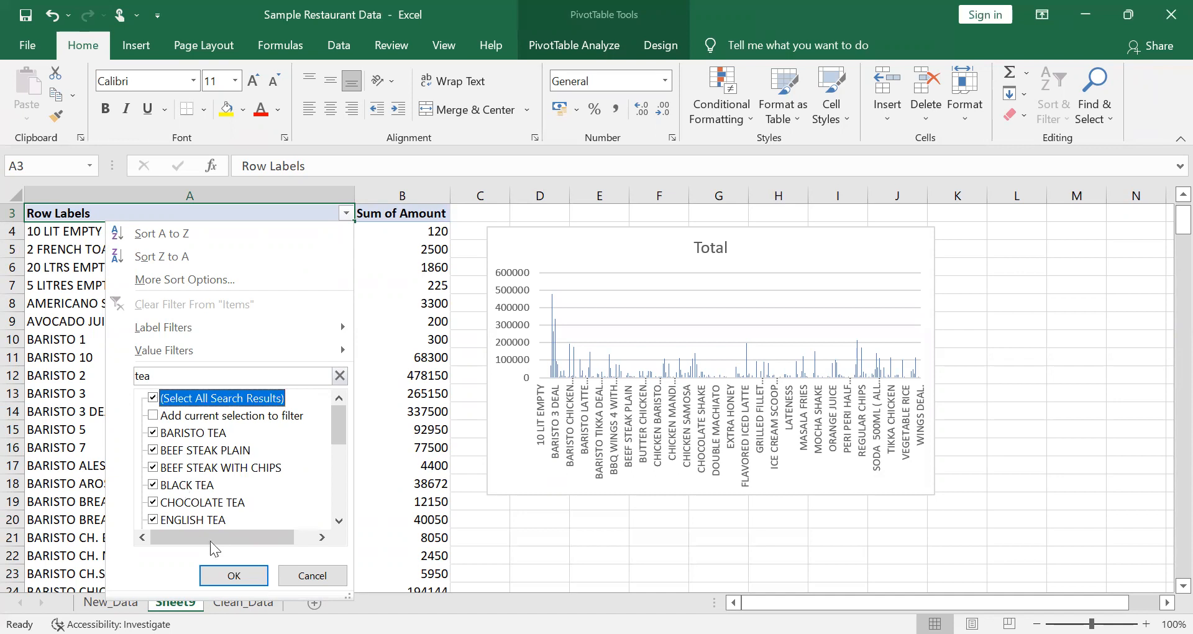
click(234, 574)
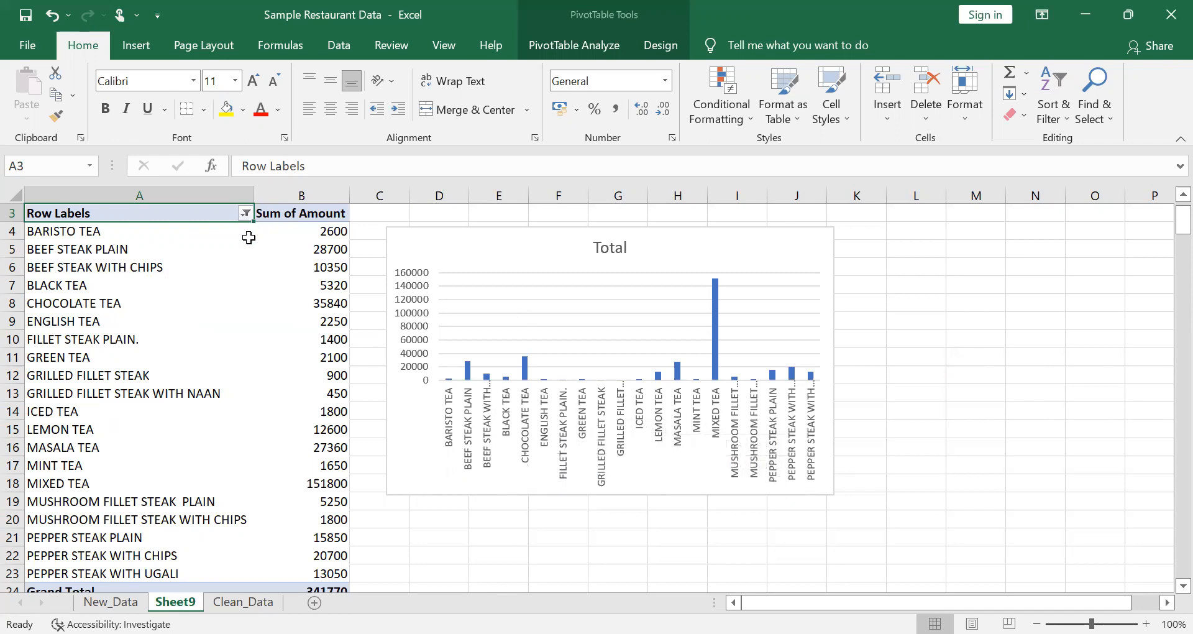
Apply a Top 10 value filter to the Row Labels by Sum of Amount, and move the chart farther from the table
scroll(249, 238, up, 1)
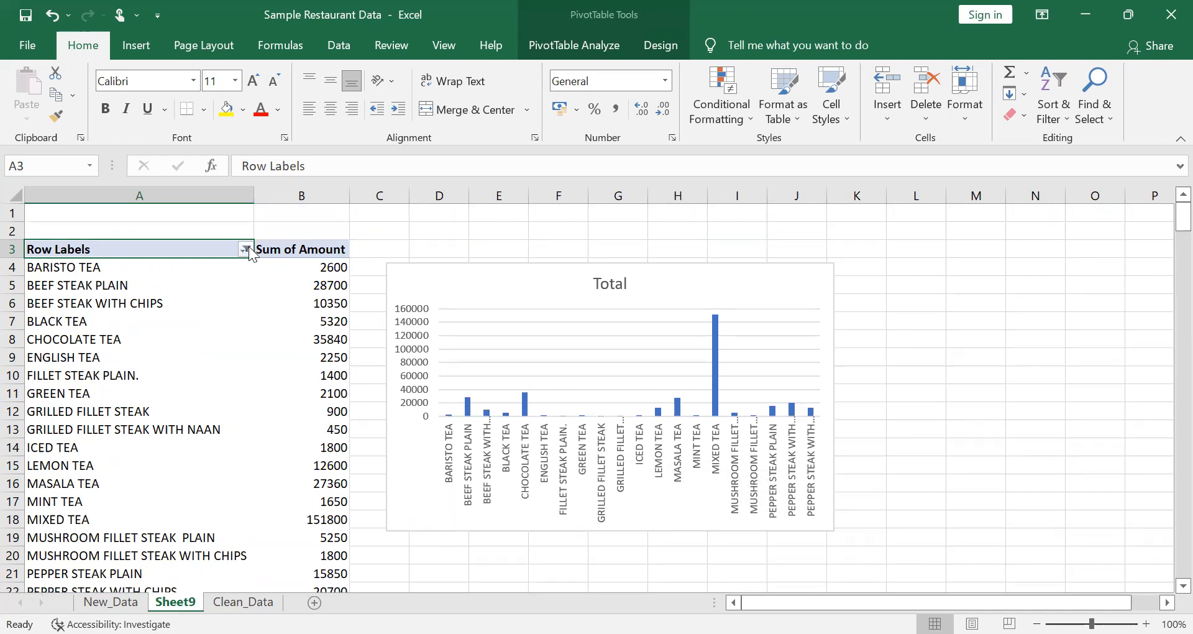
click(247, 249)
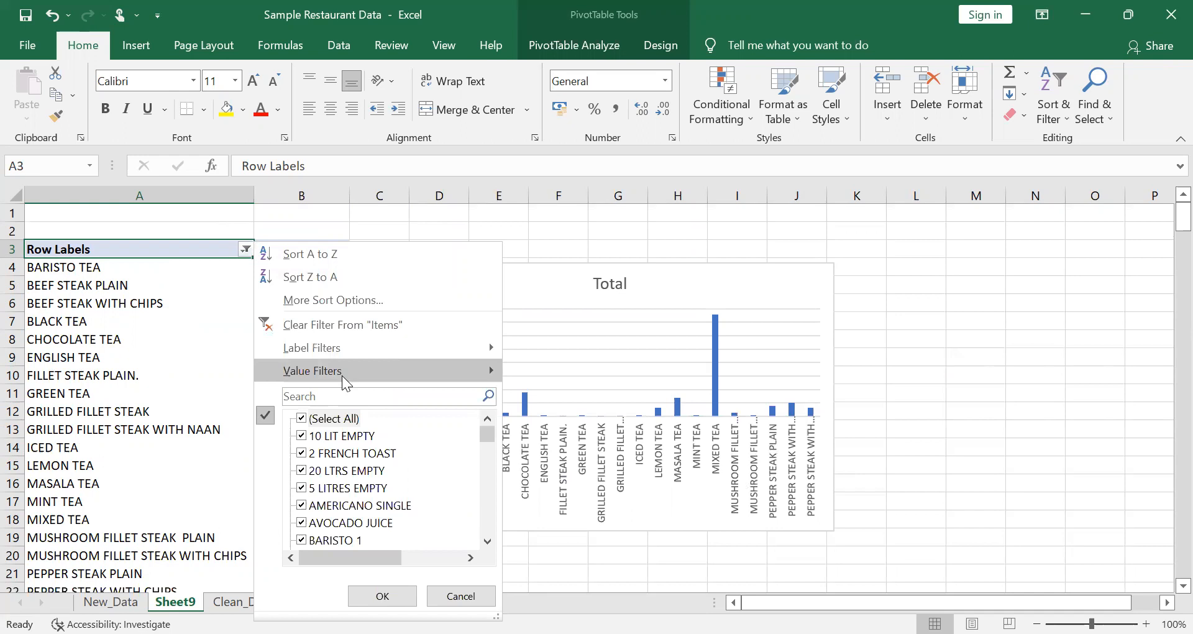
mouse_move(342, 375)
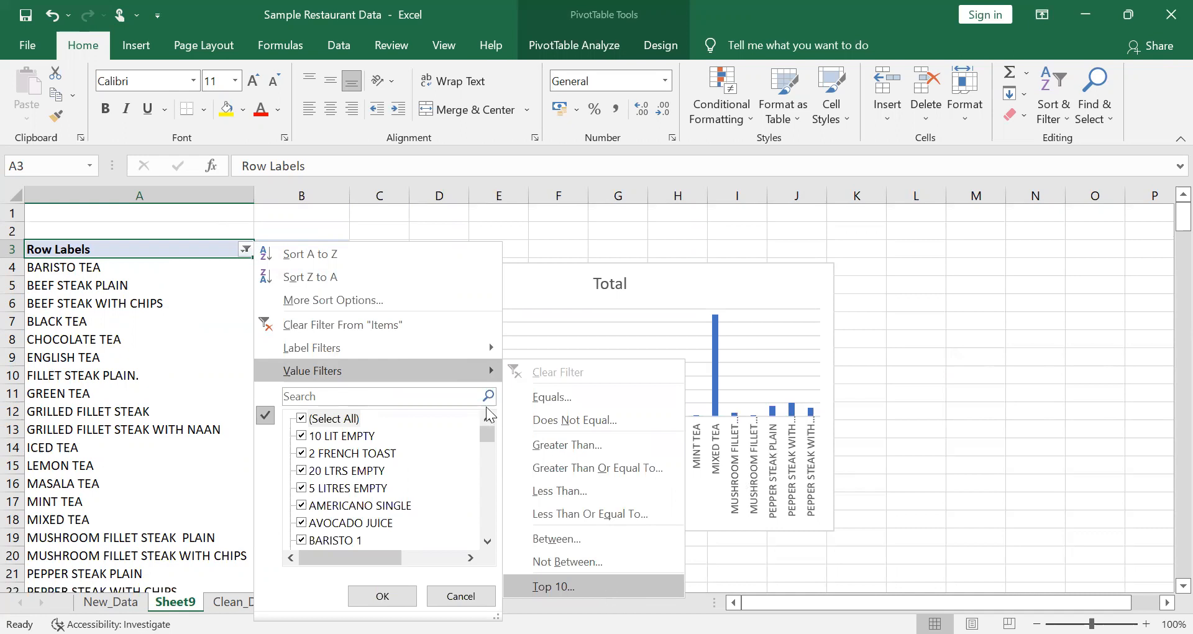
click(608, 591)
click(503, 404)
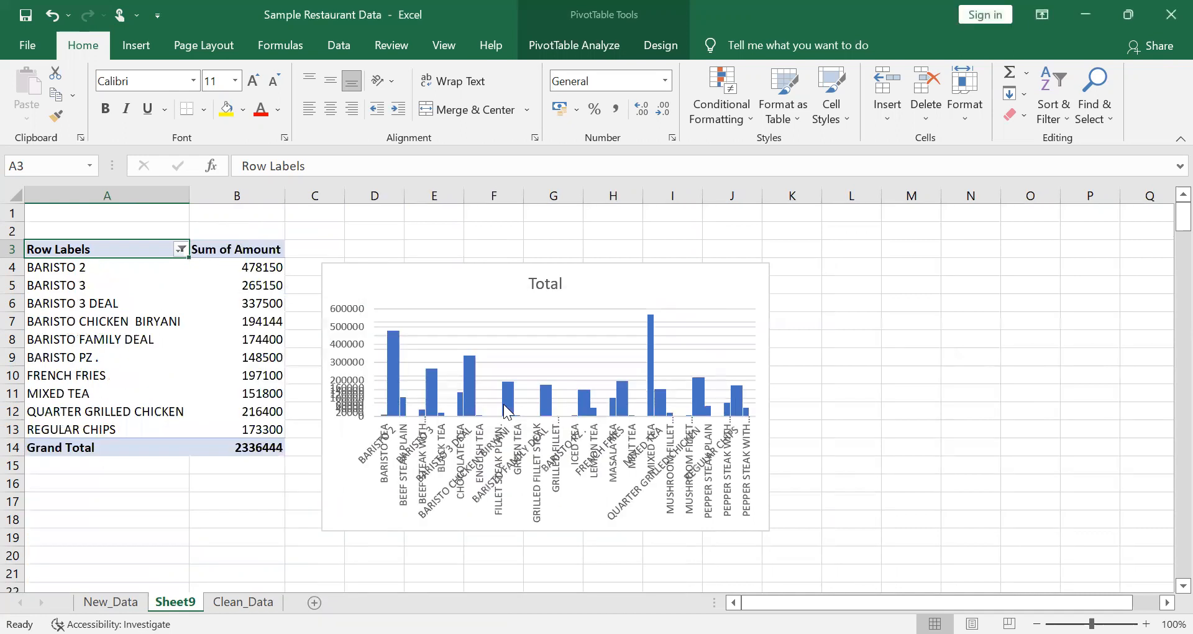
click(525, 269)
drag(525, 269, 669, 276)
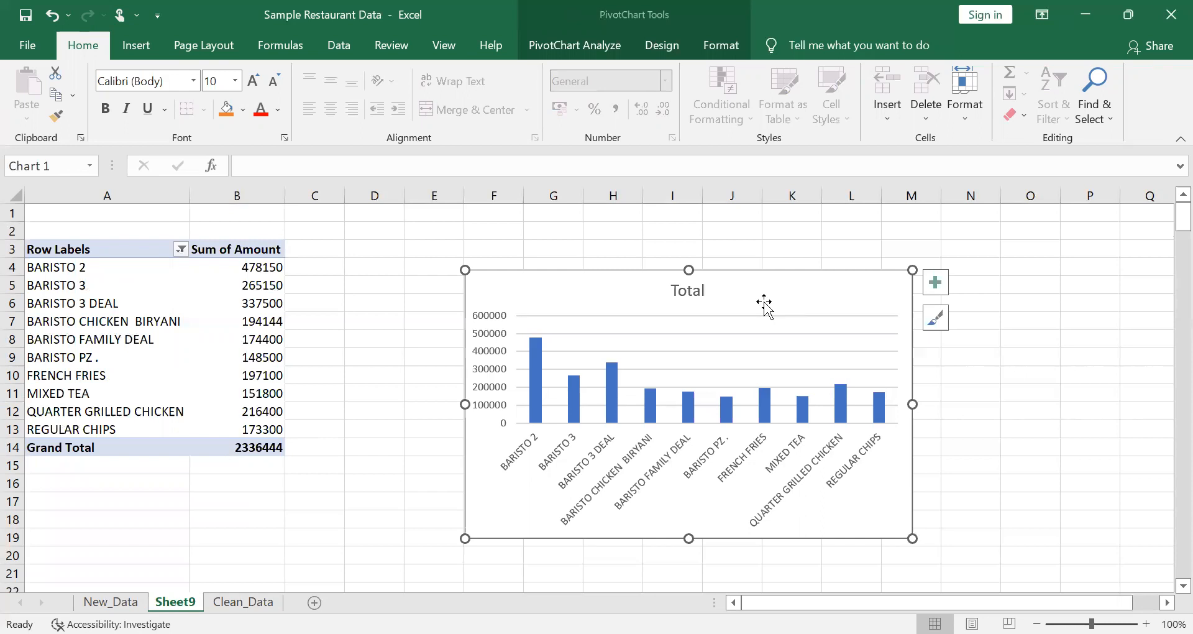
Change the Row Labels value filter to show the top 5 items by Sum of Amount
click(177, 250)
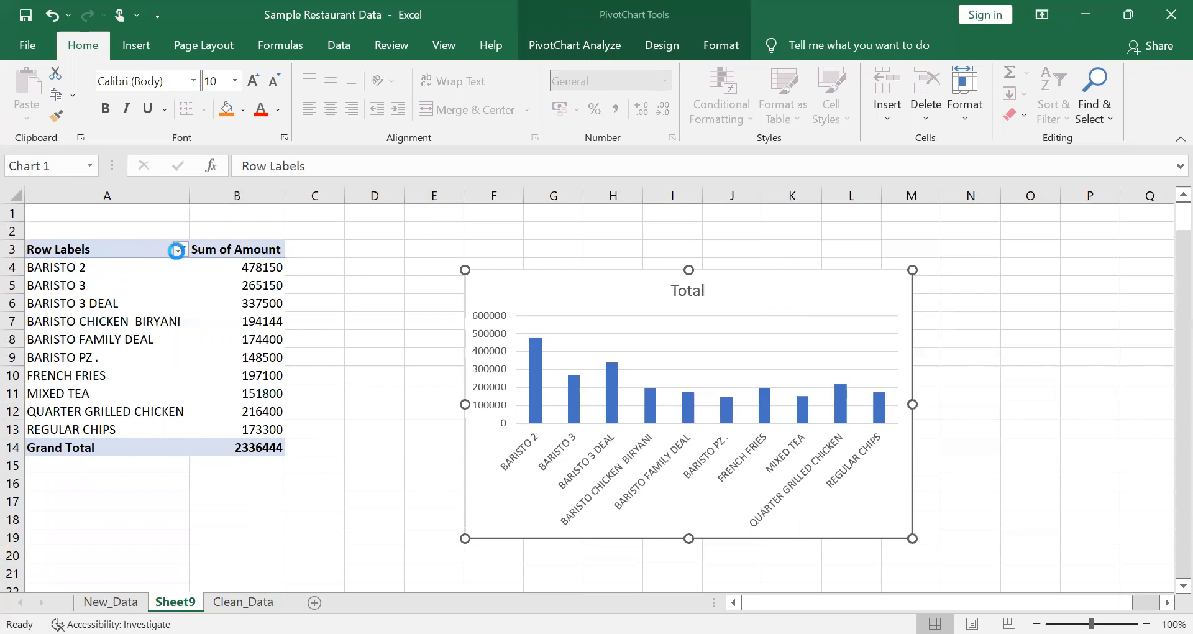
click(249, 376)
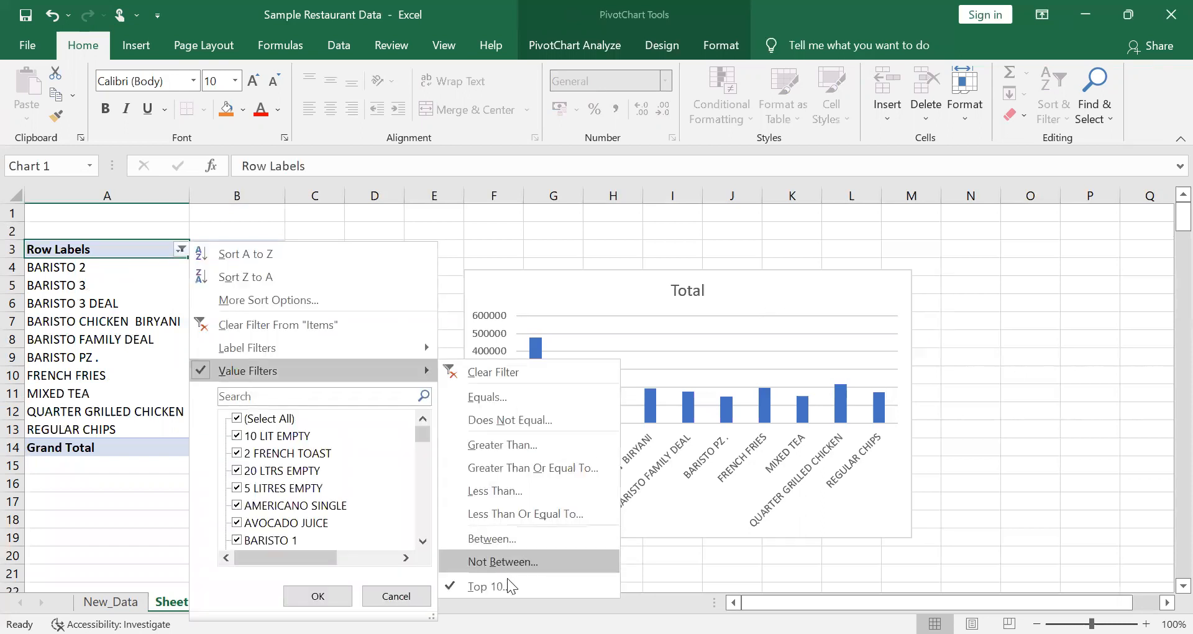
click(510, 587)
click(364, 360)
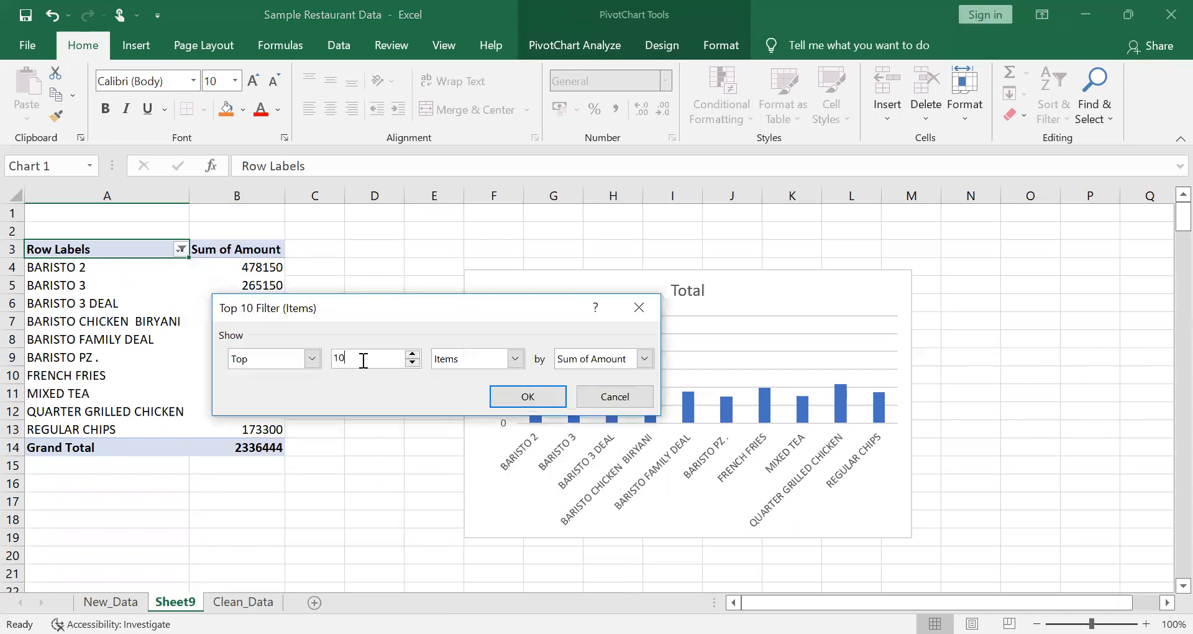
key(BackSpace)
key(BackSpace)
text(5)
click(524, 407)
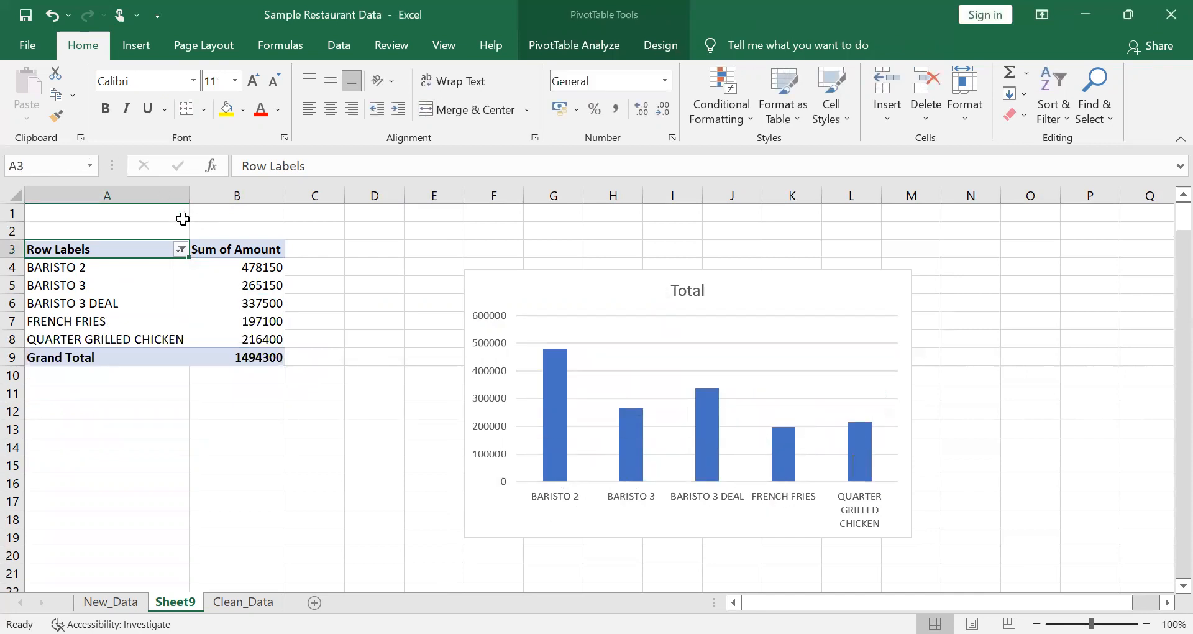
Switch the Row Labels value filter to the bottom 5 items by Sum of Amount
click(182, 249)
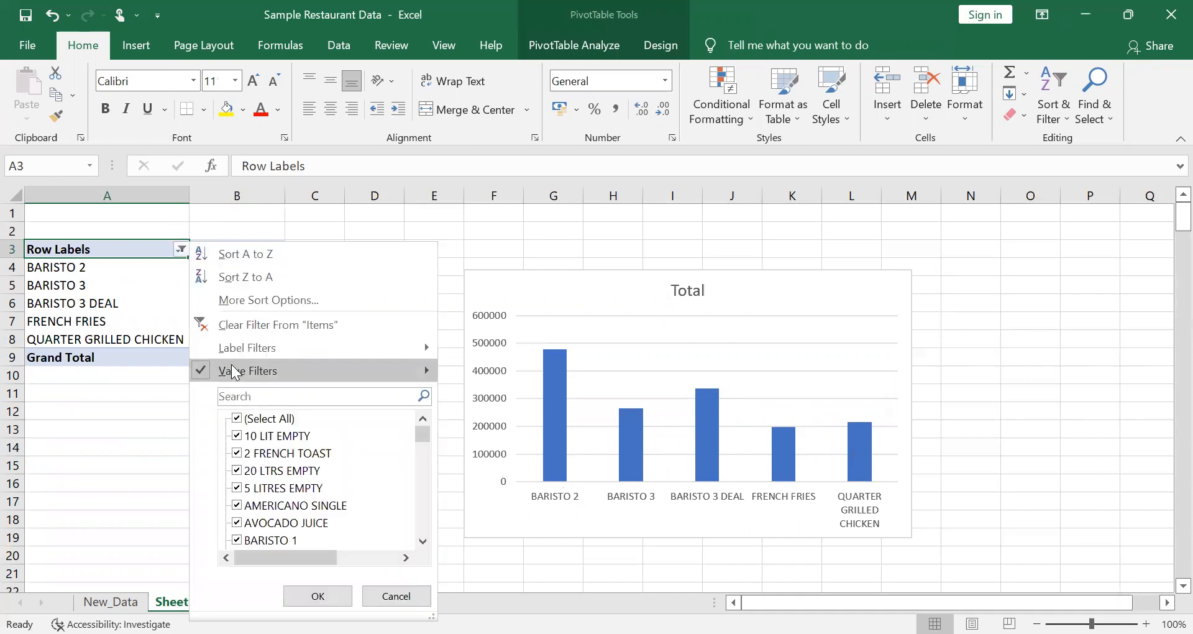
mouse_move(233, 370)
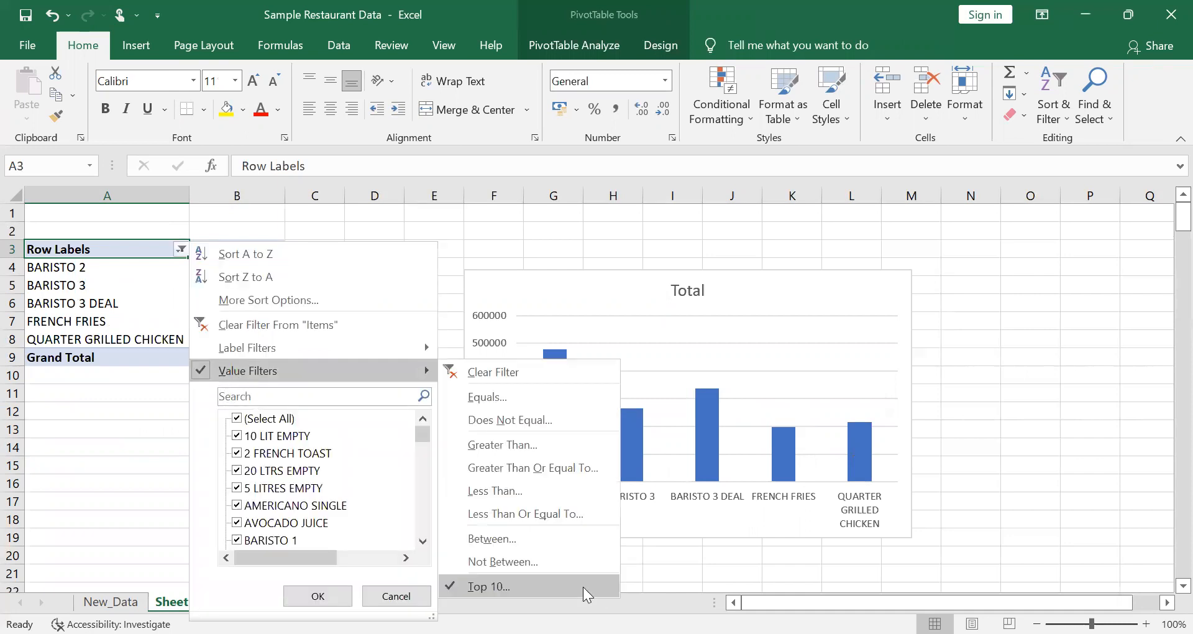
click(489, 586)
click(312, 358)
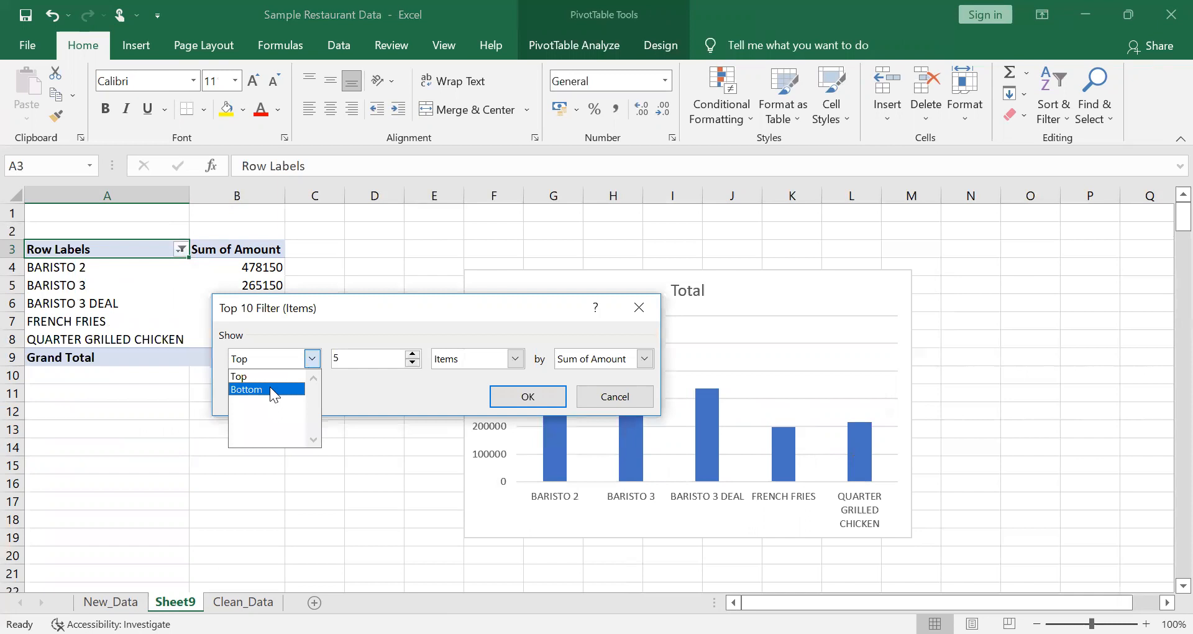
click(272, 390)
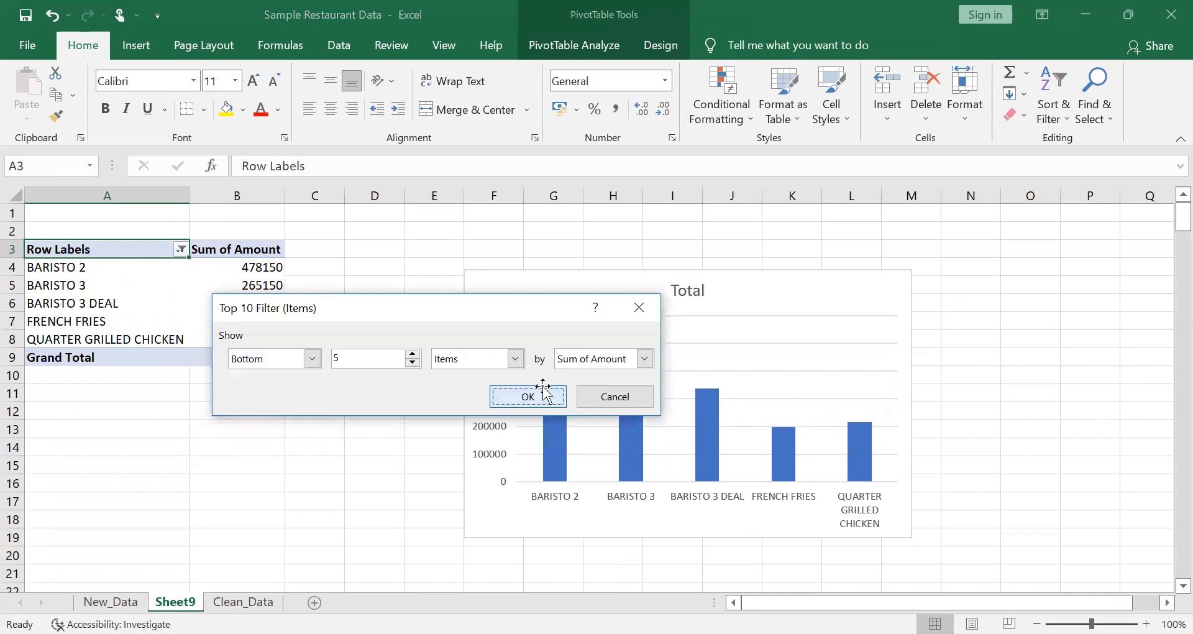
click(544, 390)
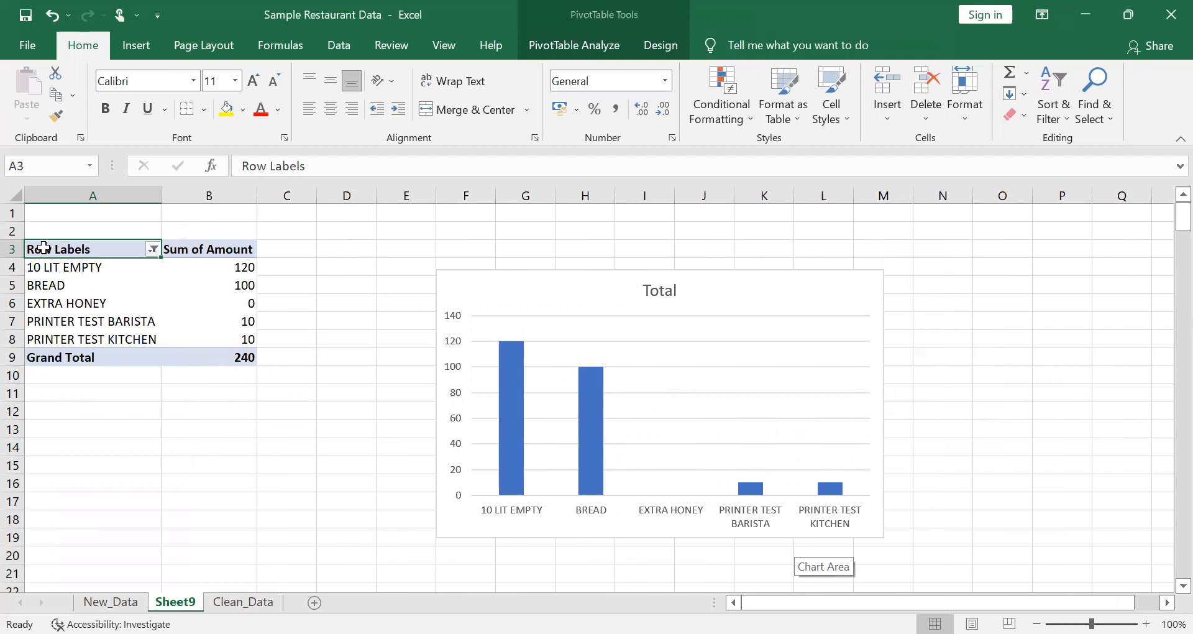
Delete the PivotChart's title and remove the whole chart from the sheet
click(652, 302)
key(Delete)
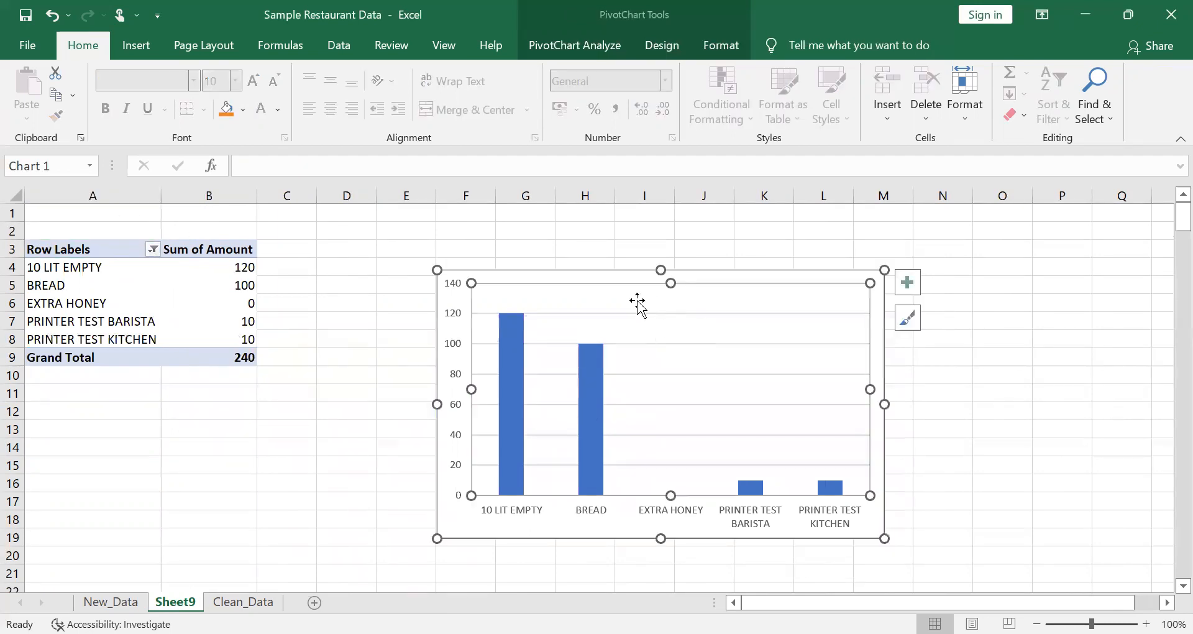
click(588, 273)
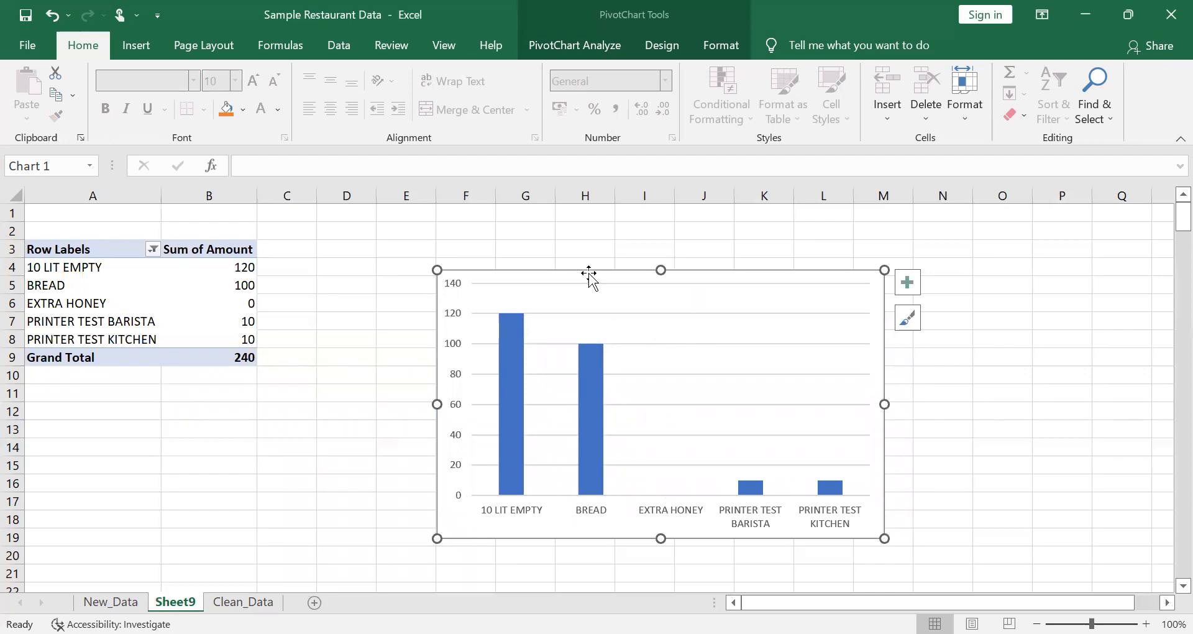
key(Delete)
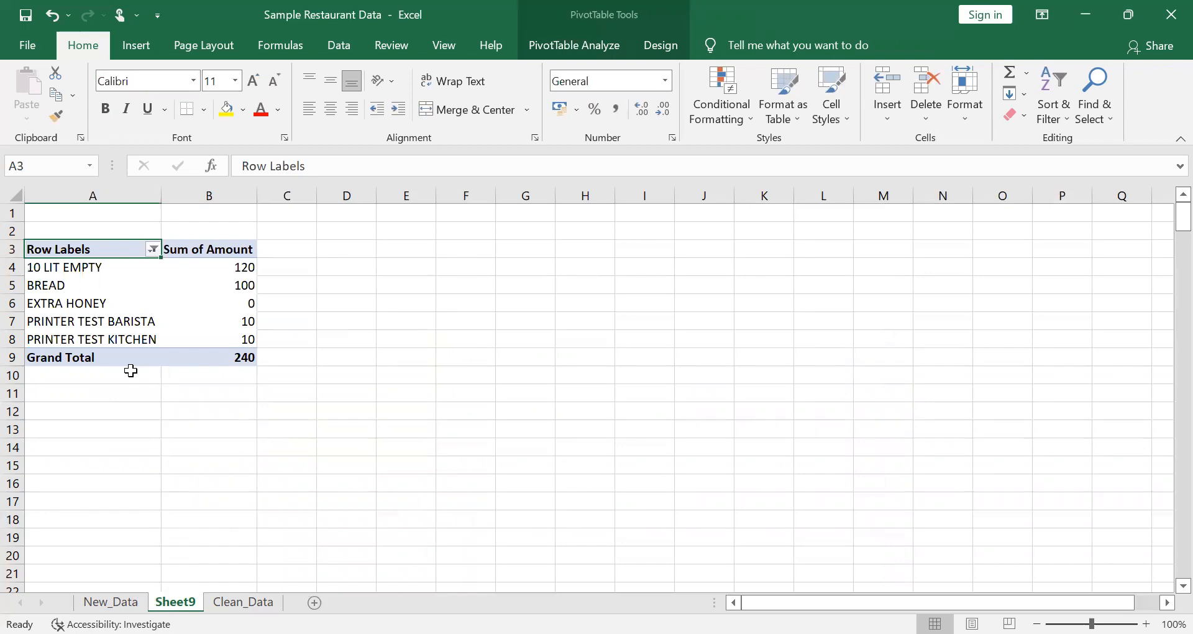
Undo the chart deletions, value and tea filters, and chart creation, back to the unfiltered PivotTable without a chart
key(ctrl+z)
key(ctrl+z)
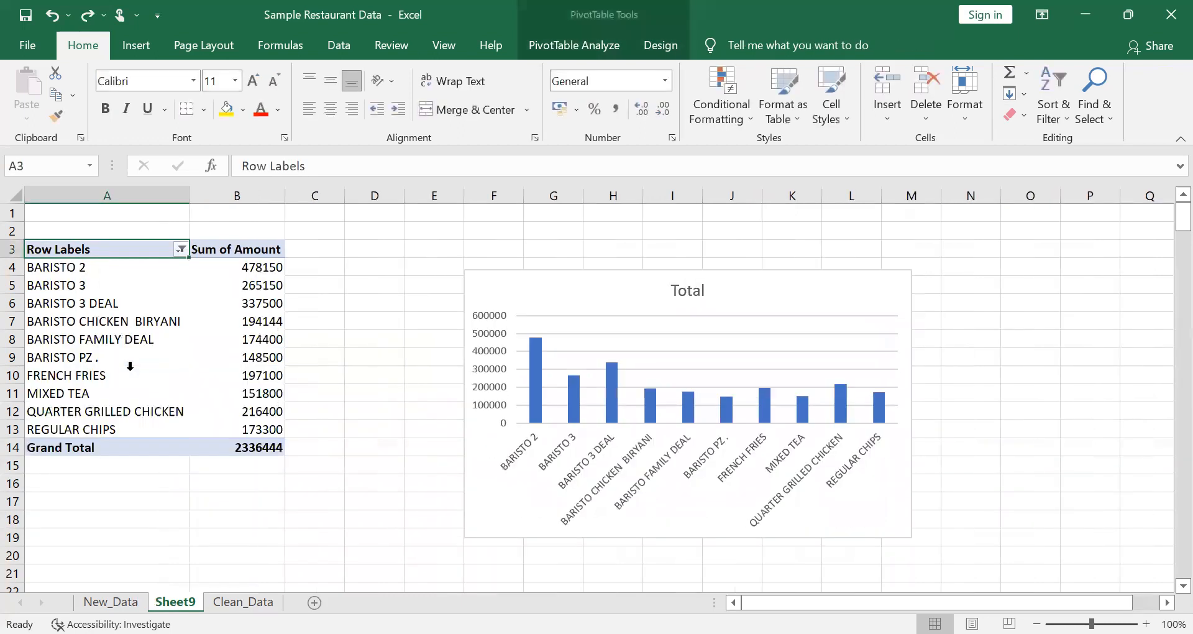
key(ctrl+z)
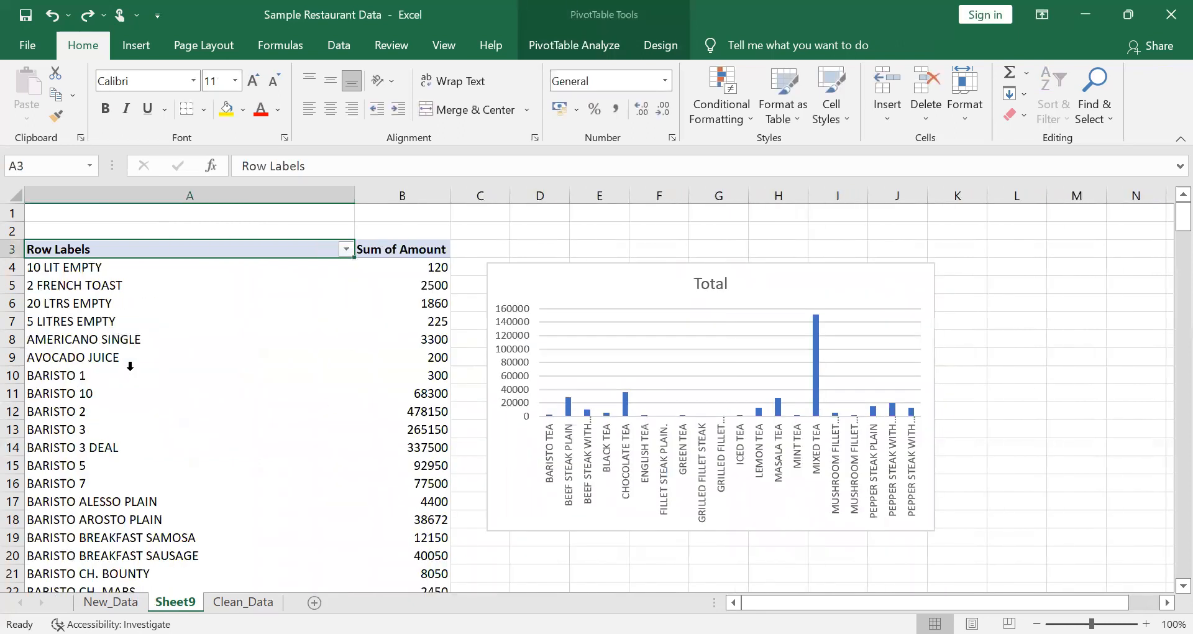
key(ctrl+z)
key(ctrl+z)
key(ctrl+z)
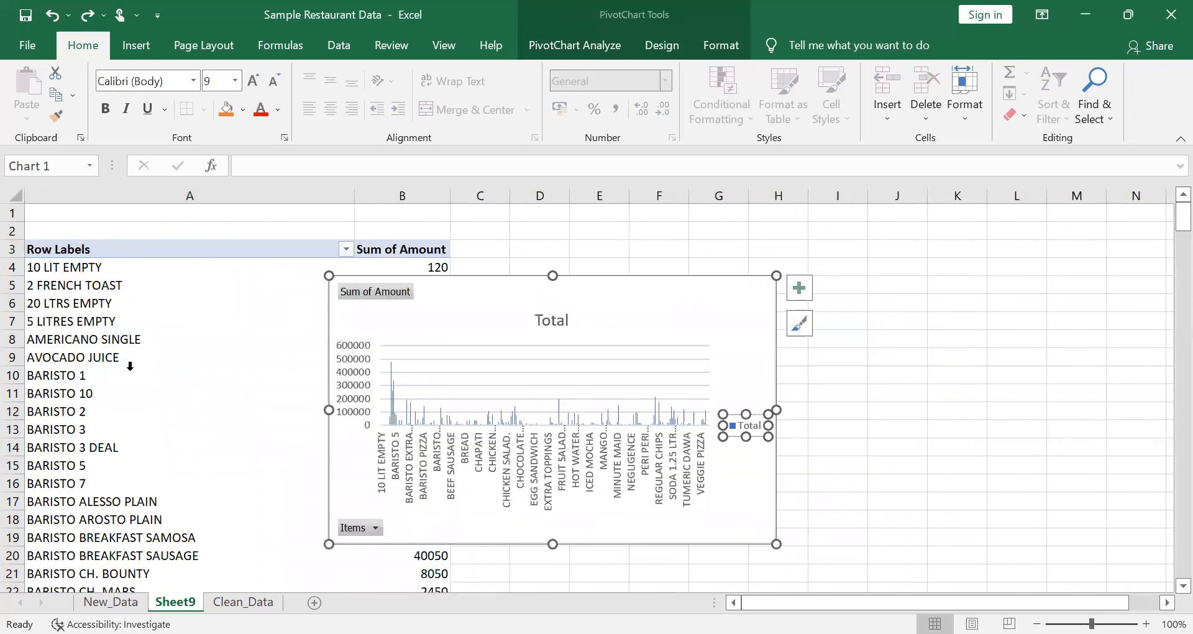
key(ctrl+z)
Review the full list of item totals and the Row Labels filter options in the unfiltered PivotTable
scroll(130, 366, down, 11)
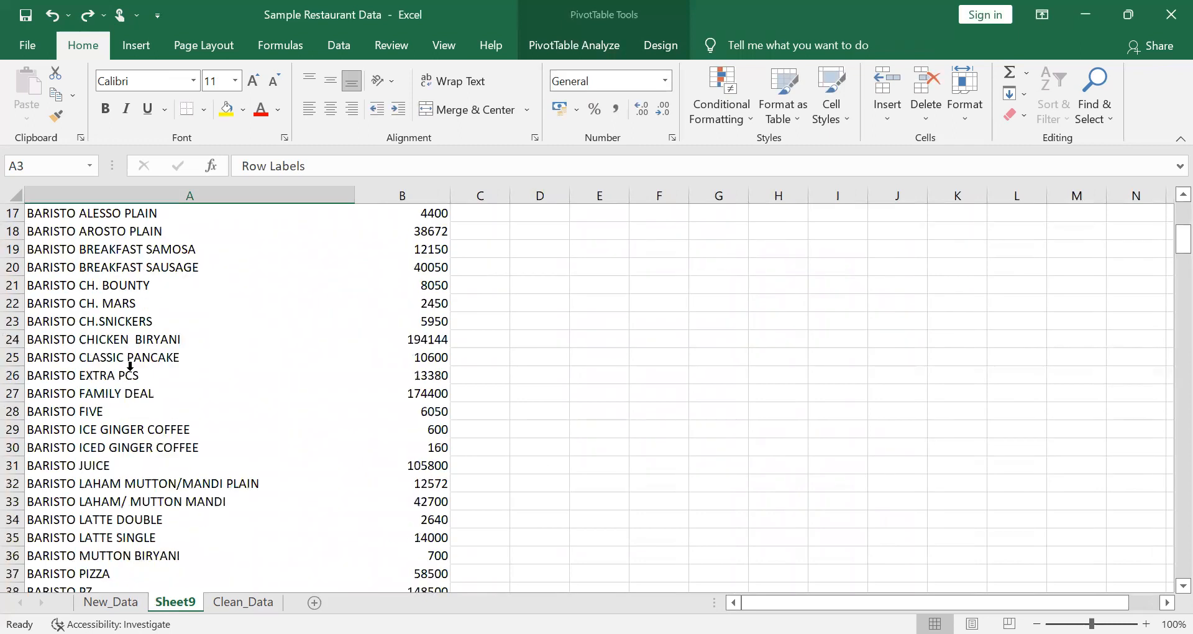
scroll(129, 366, up, 11)
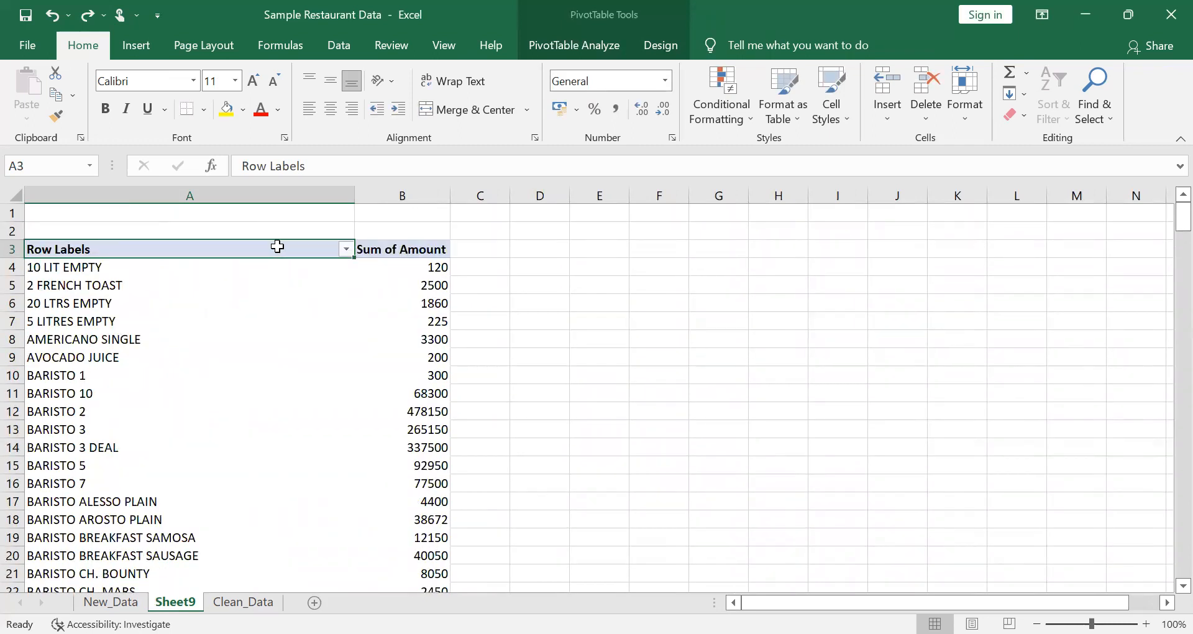
click(345, 249)
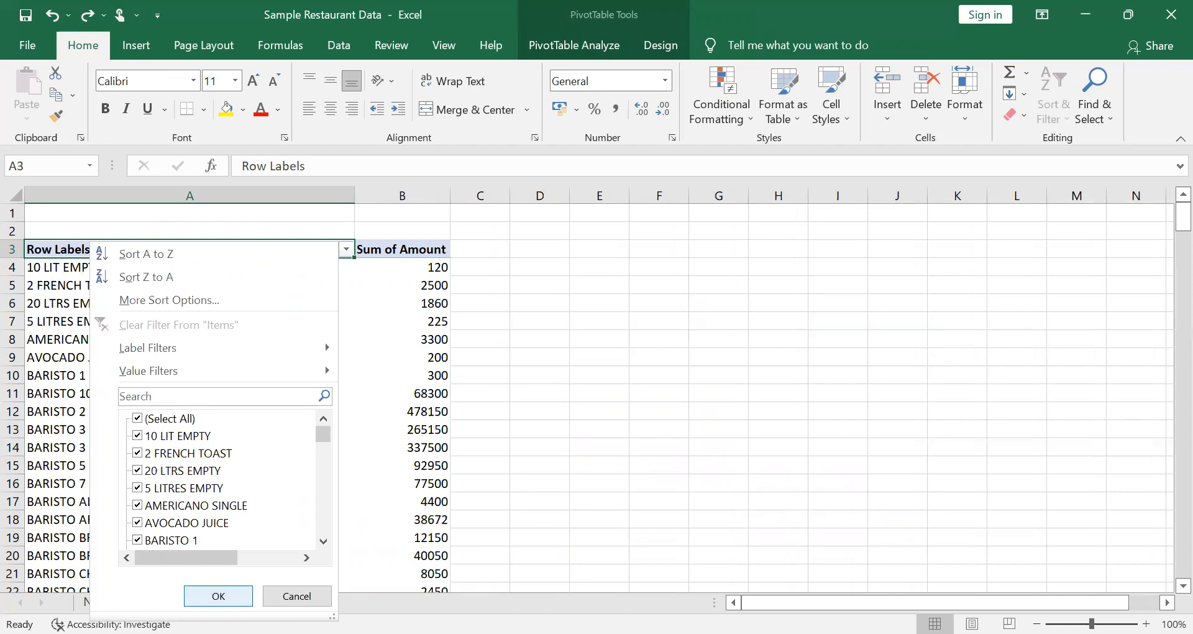
click(402, 249)
key(Left)
key(ctrl+Down)
key(ctrl+Up)
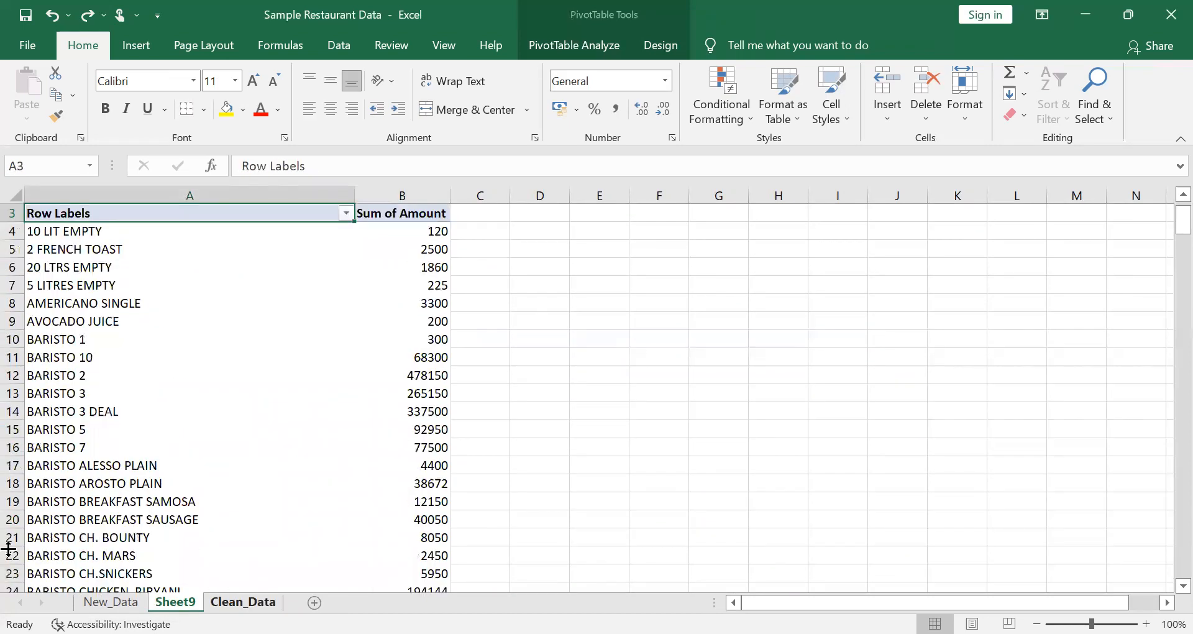
key(ctrl+Page_Up)
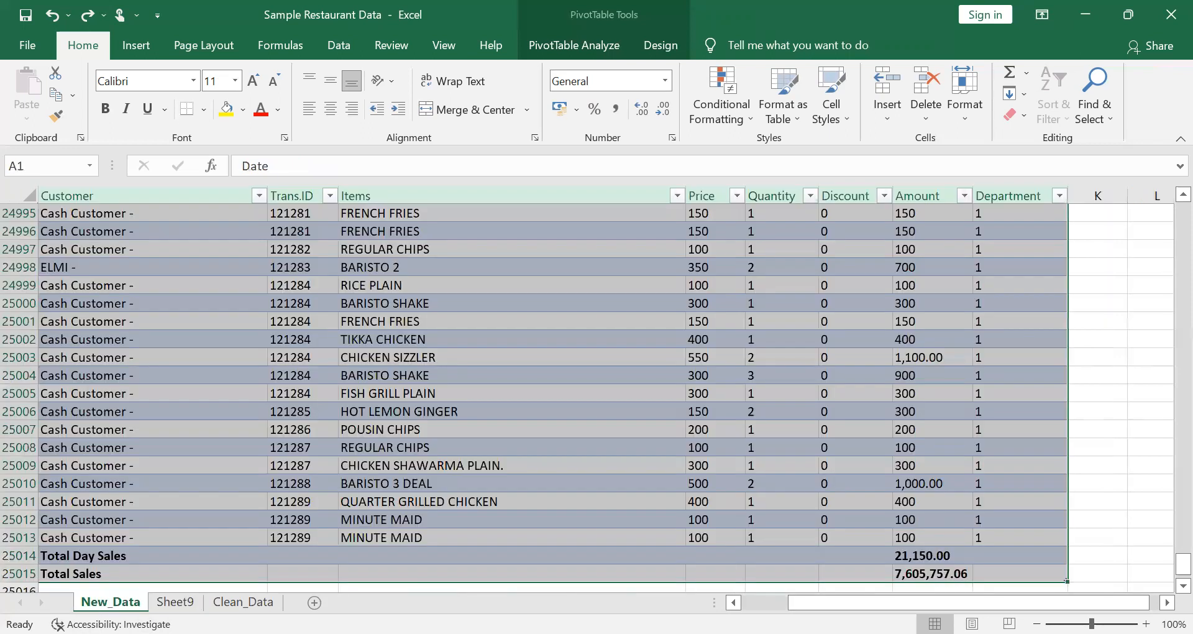
click(943, 358)
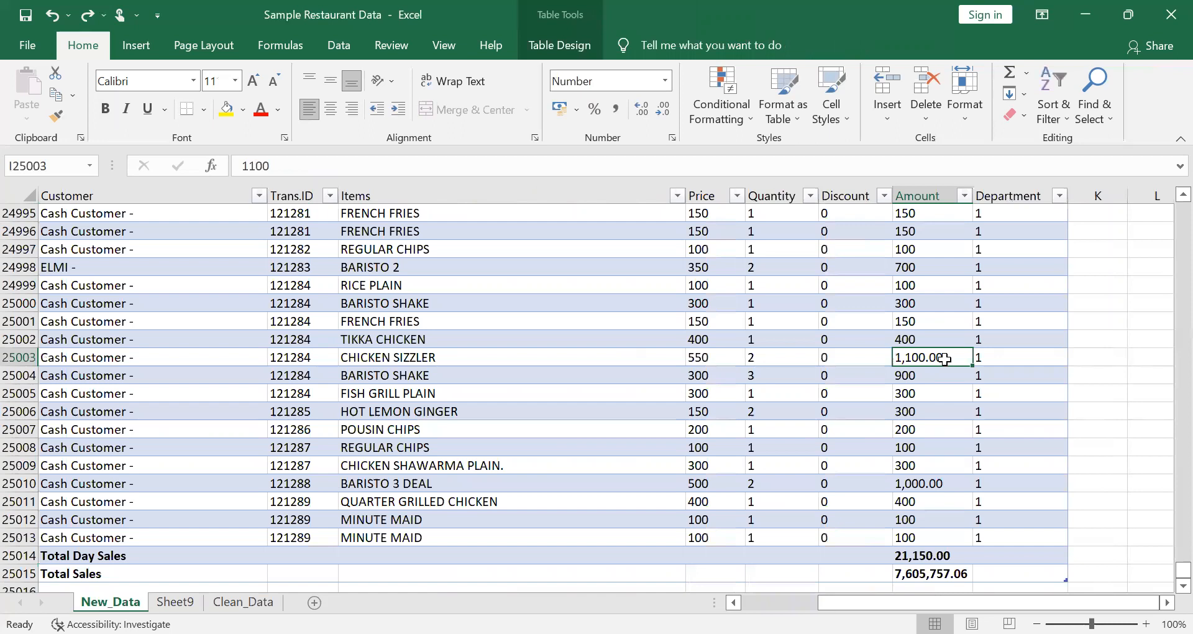
scroll(943, 358, up, 11)
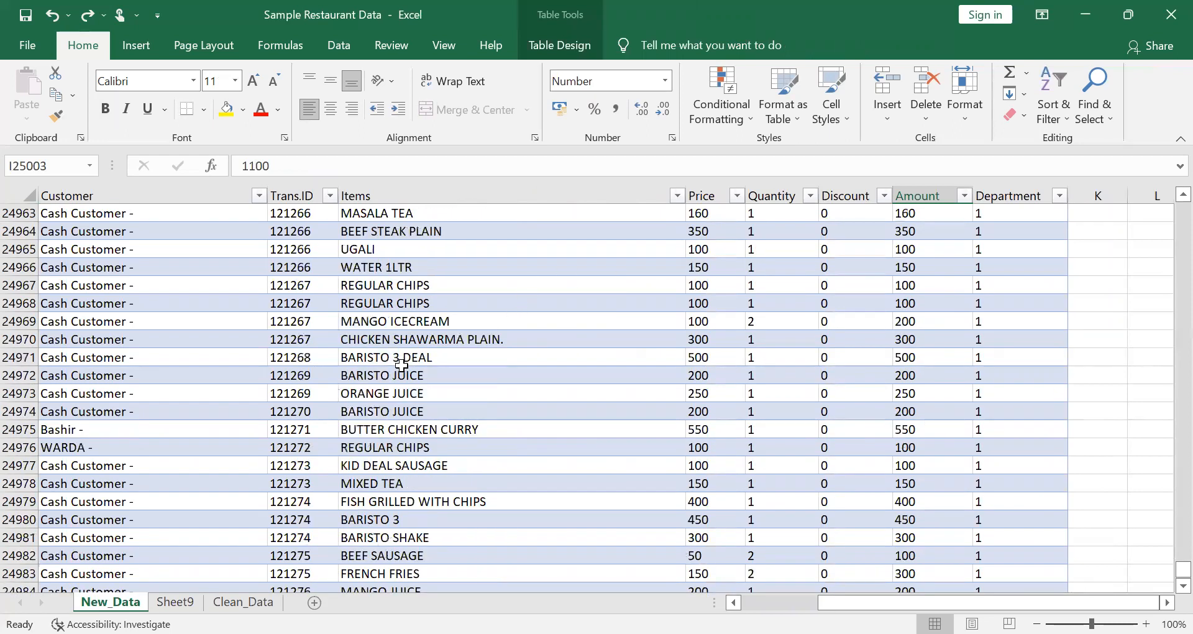
click(899, 356)
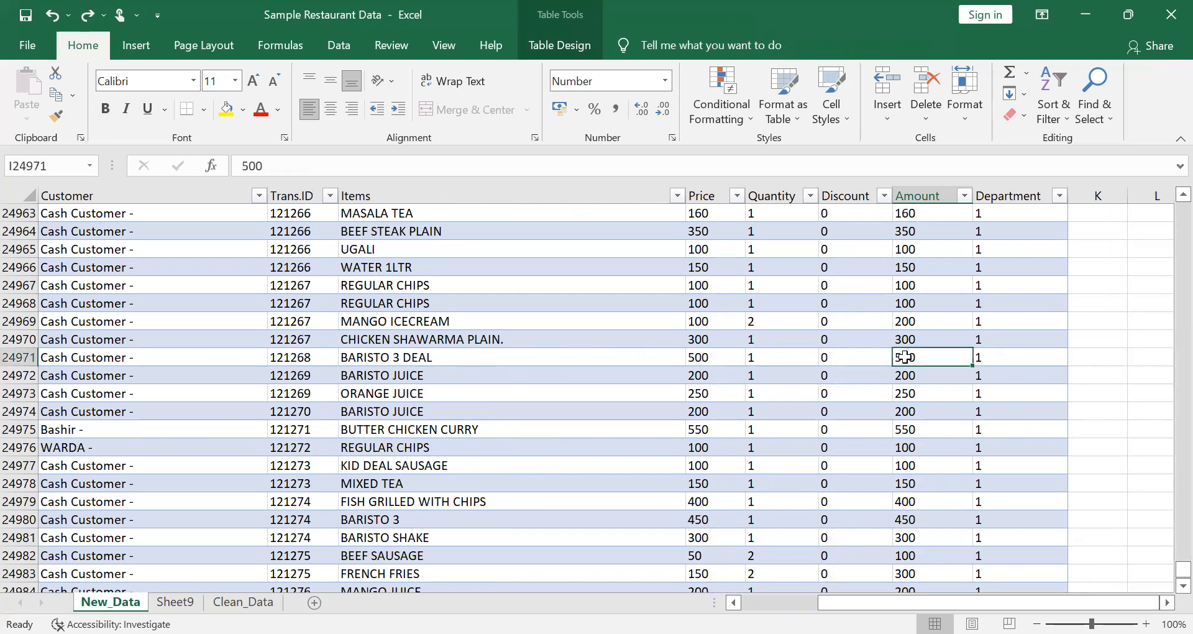
text(49844848484848)
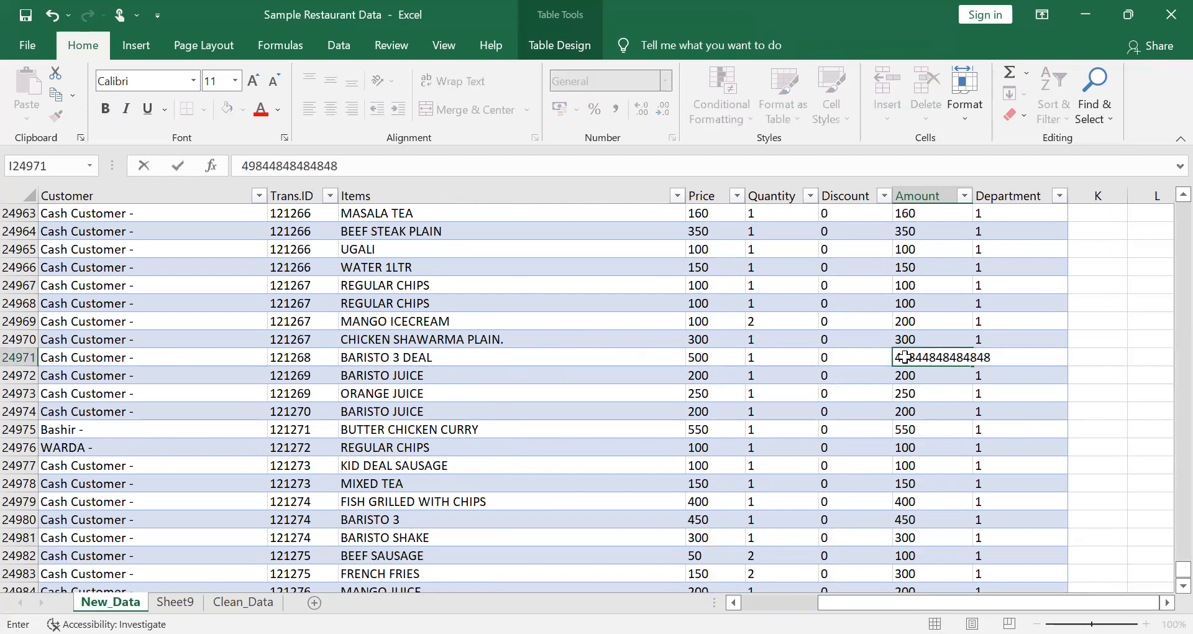
key(Return)
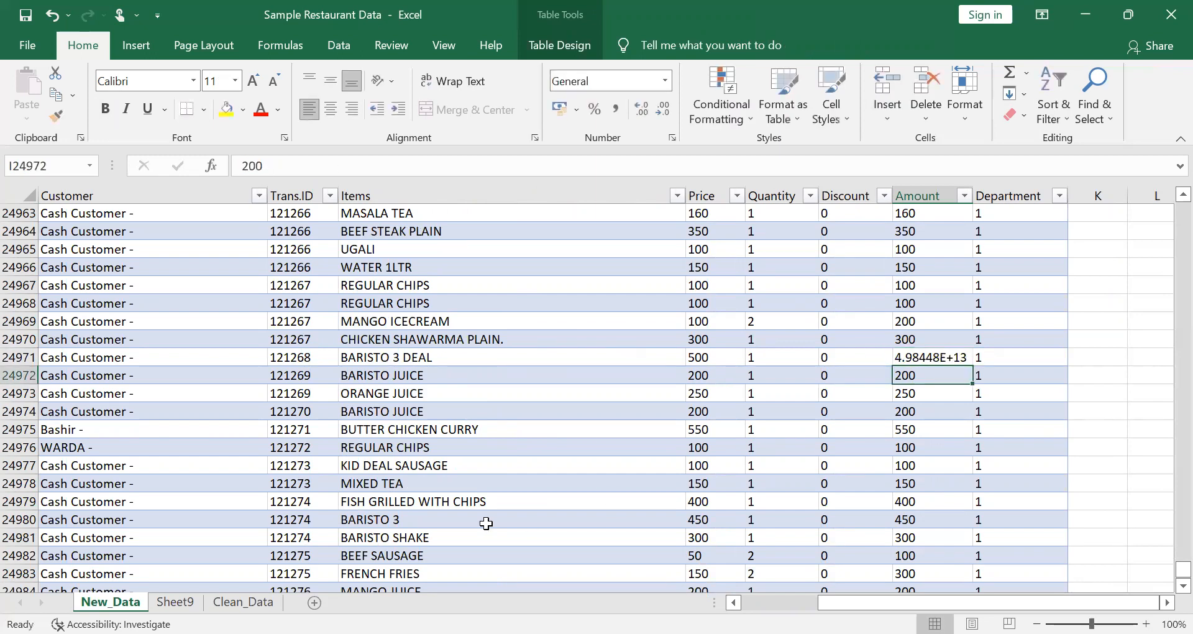
Refresh all data from the Clean_Data sheet and again on Sheet9, and select the PivotTable's BARISTO 3 DEAL row
key(ctrl+Page_Down)
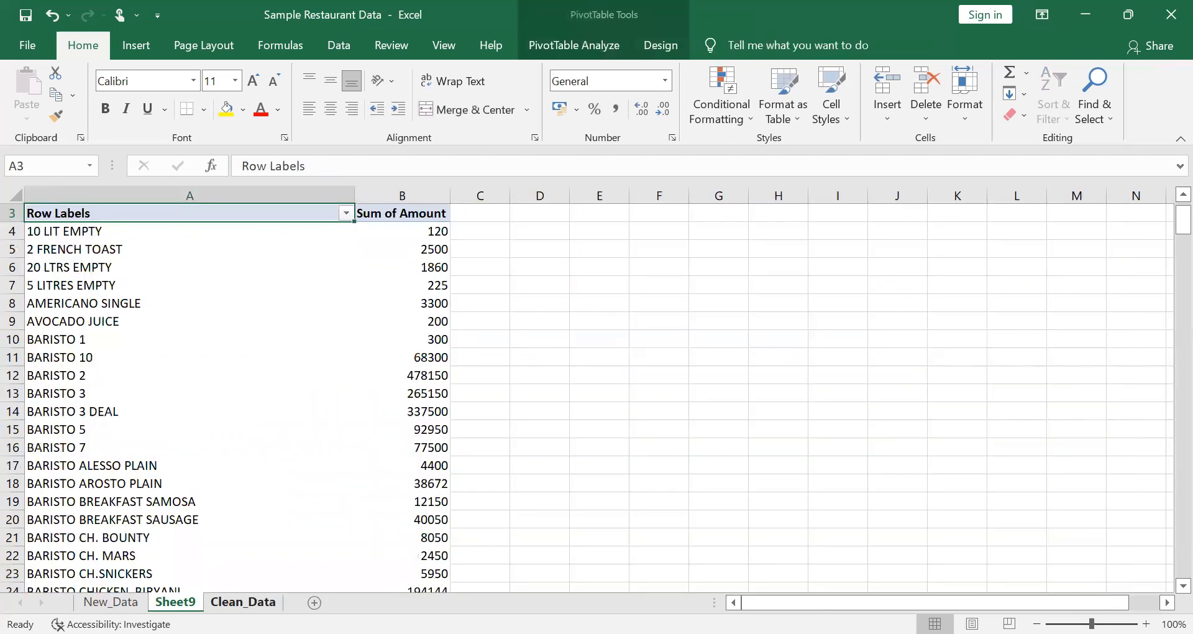
key(ctrl+Page_Down)
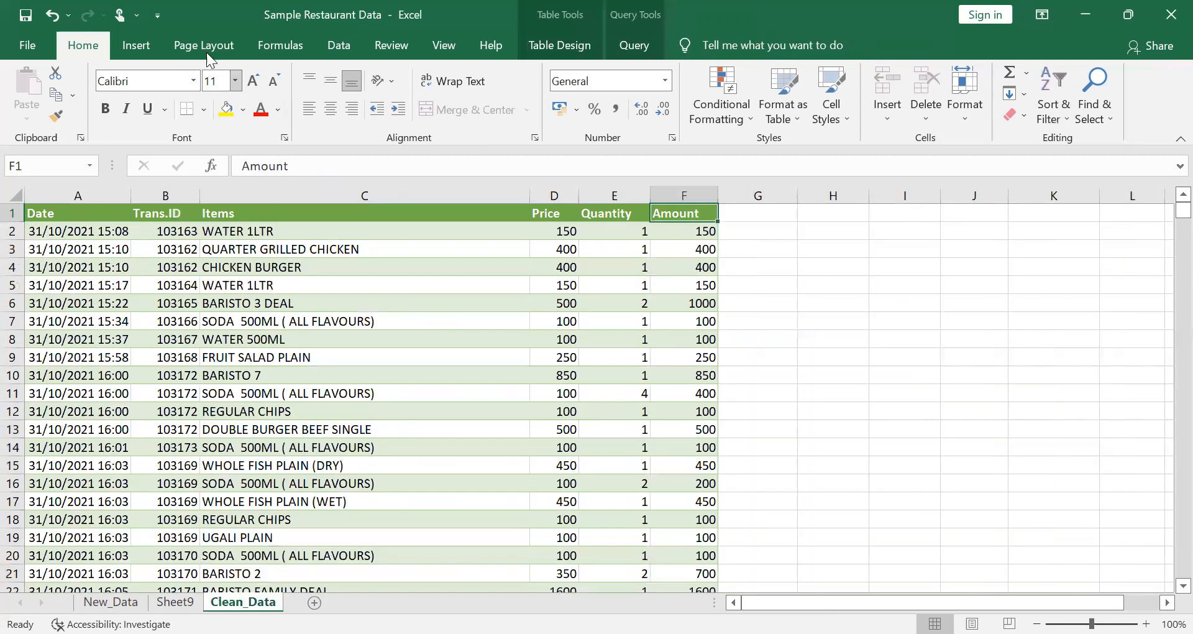
click(340, 47)
click(254, 77)
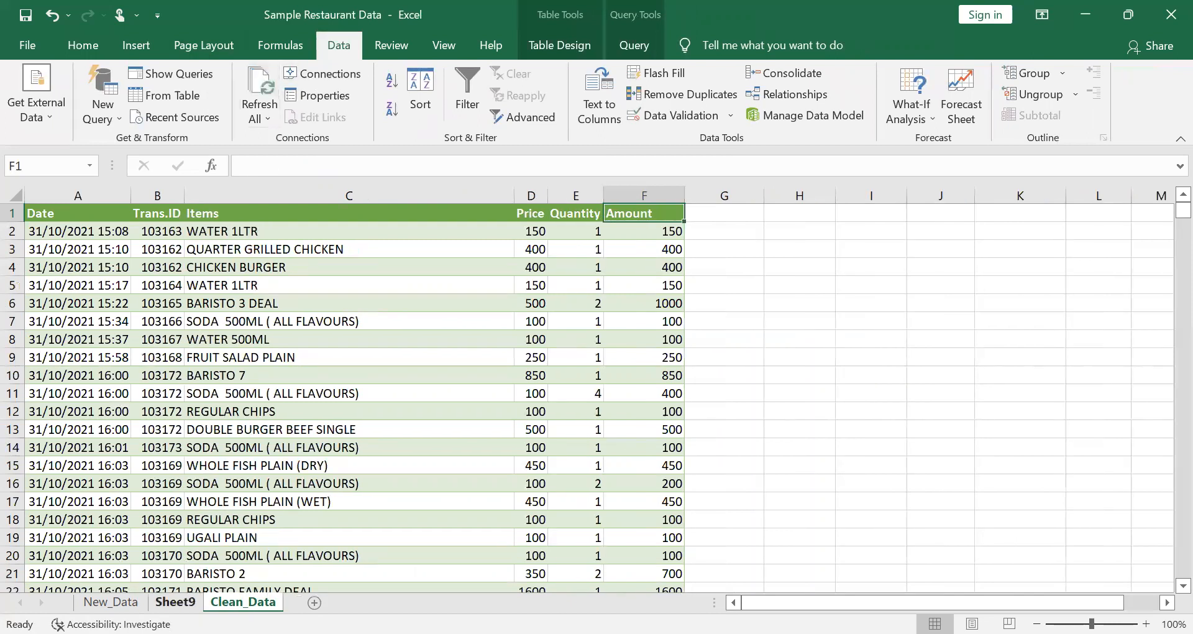
click(176, 601)
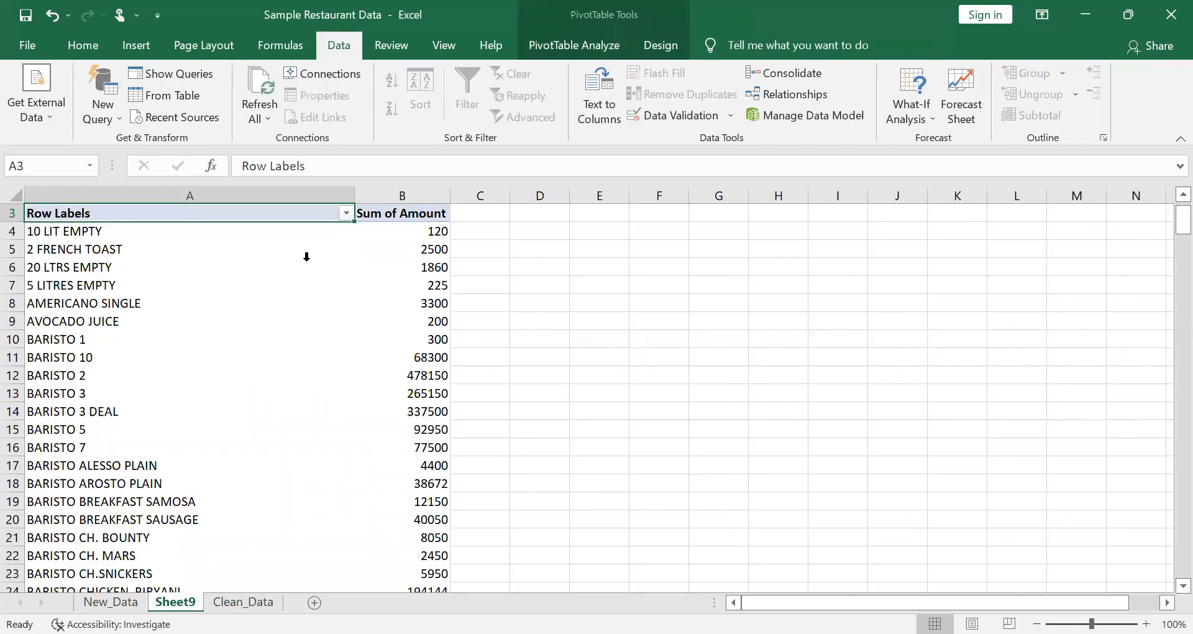
click(260, 87)
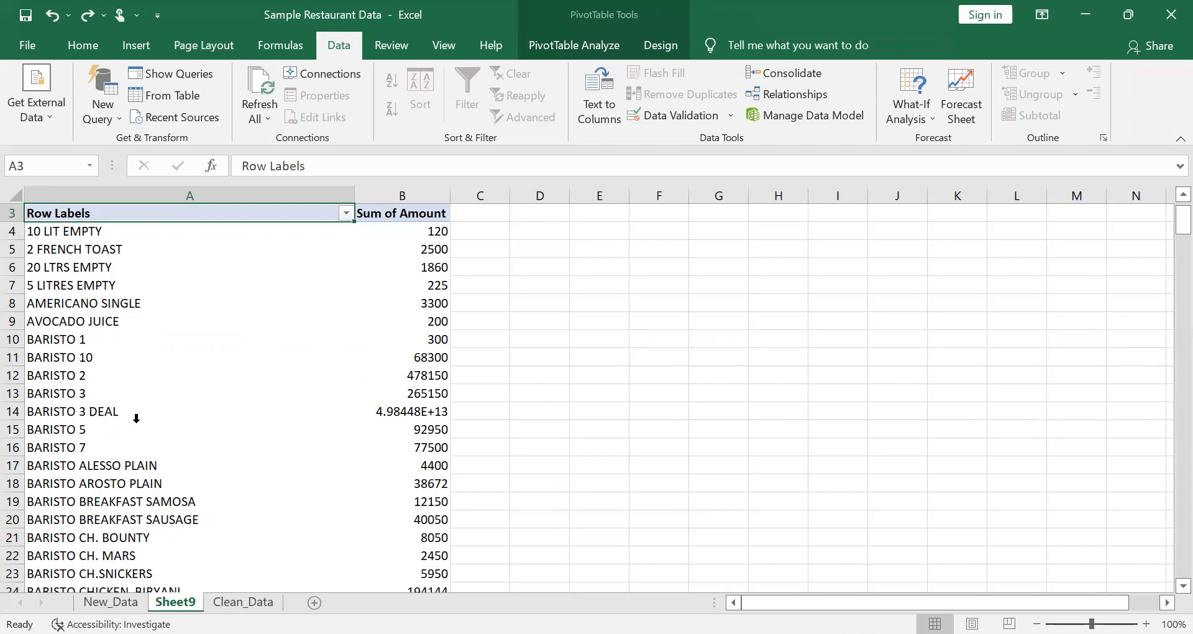
click(112, 417)
click(112, 413)
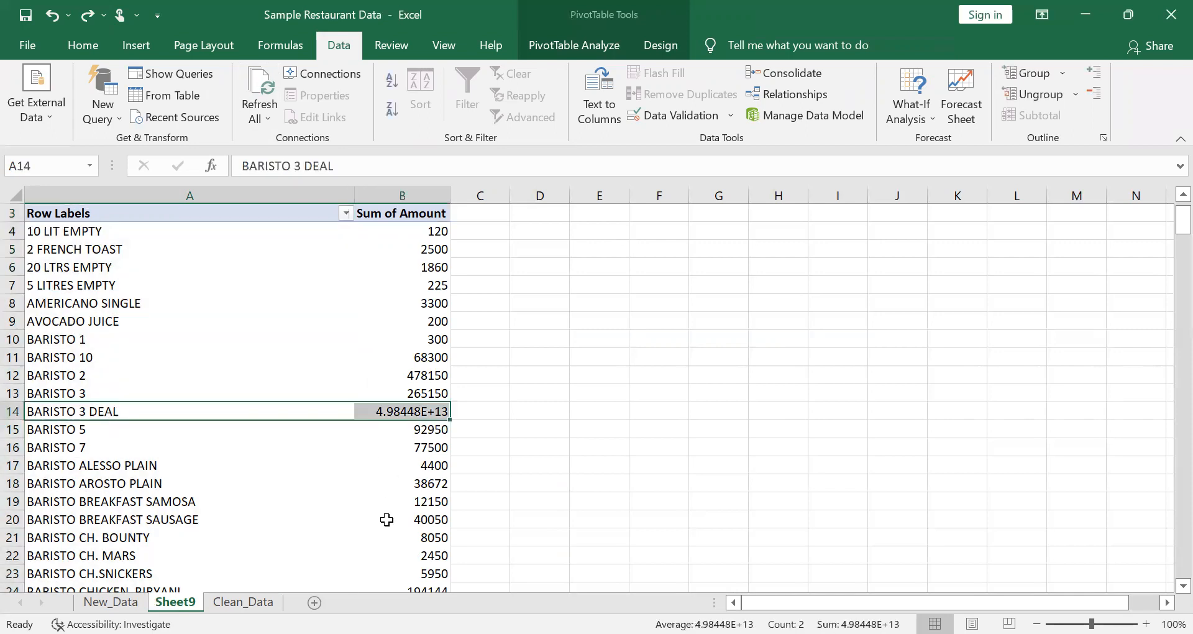
Undo the PivotTable refresh and the test change to the BARISTO 3 DEAL amount on New_Data
key(ctrl+Up)
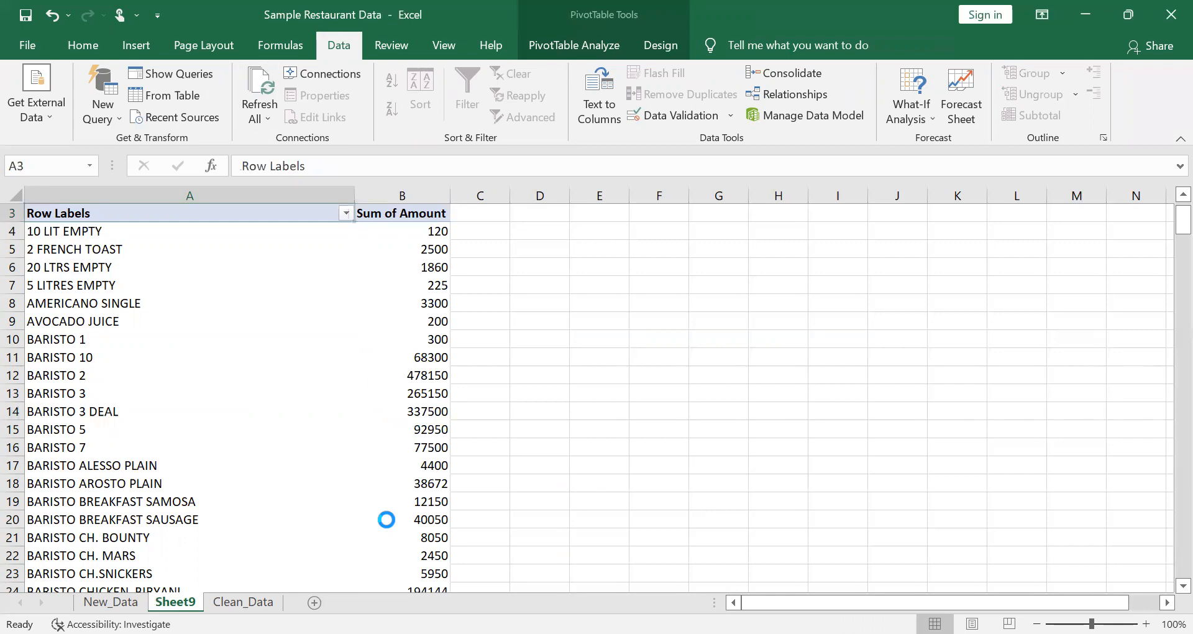
key(ctrl+Page_Down)
key(ctrl+z)
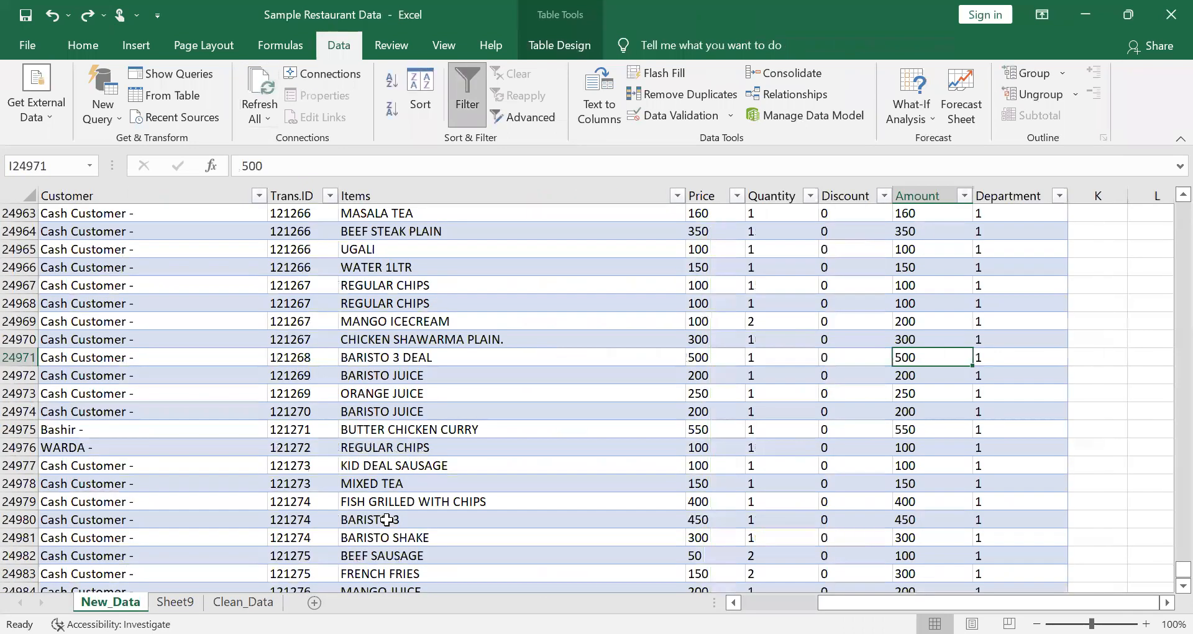
key(Down)
key(Down)
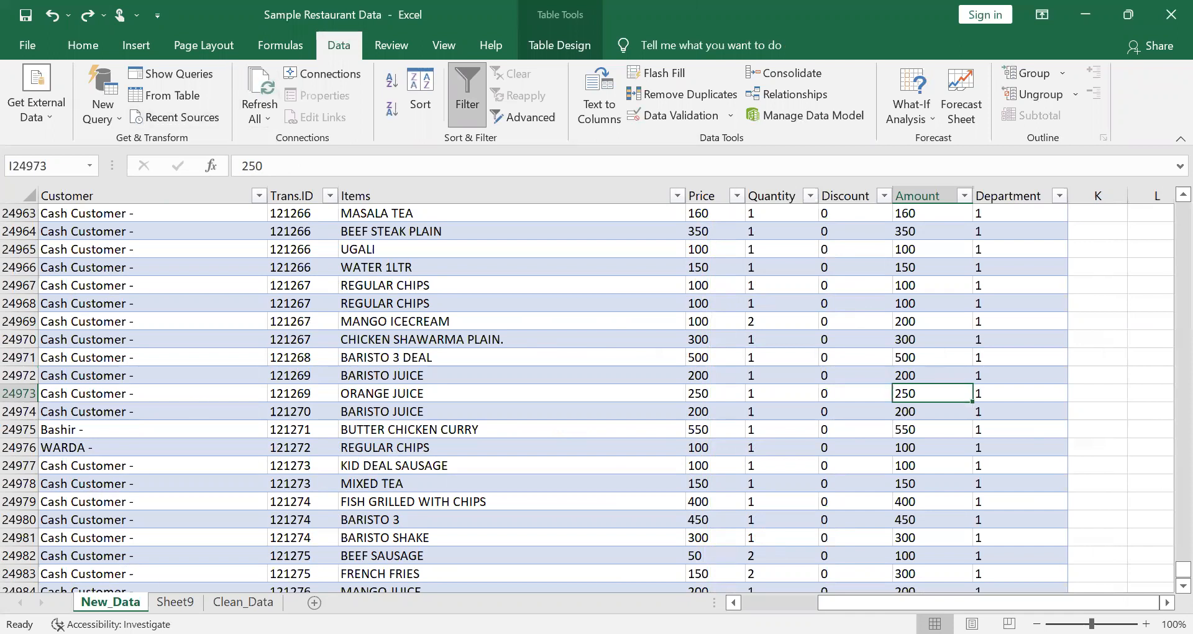
Rename the PivotTable sheet Sheet9 as Sales_by_Item
click(175, 601)
right_click(175, 601)
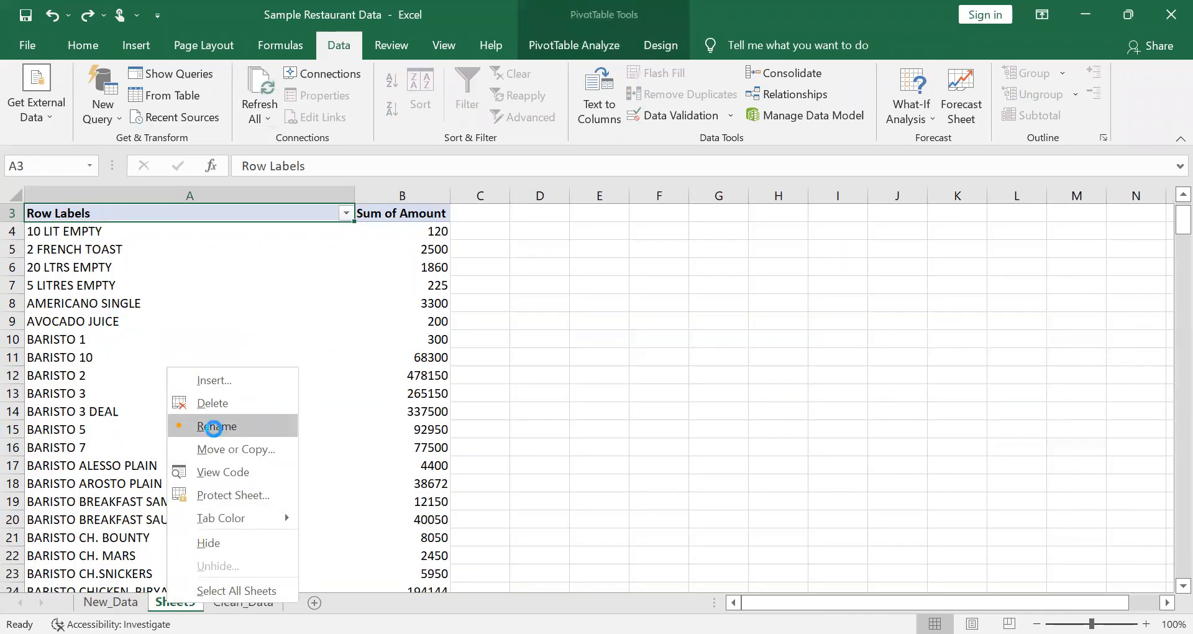
click(214, 427)
text(Sales_by)
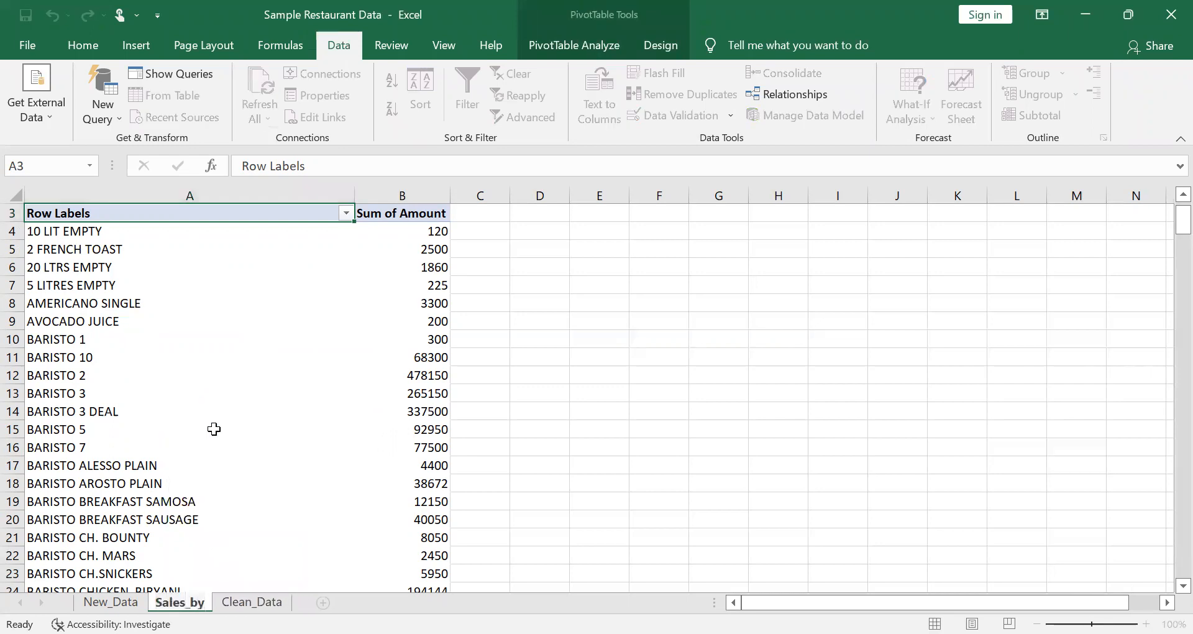
text(_ite)
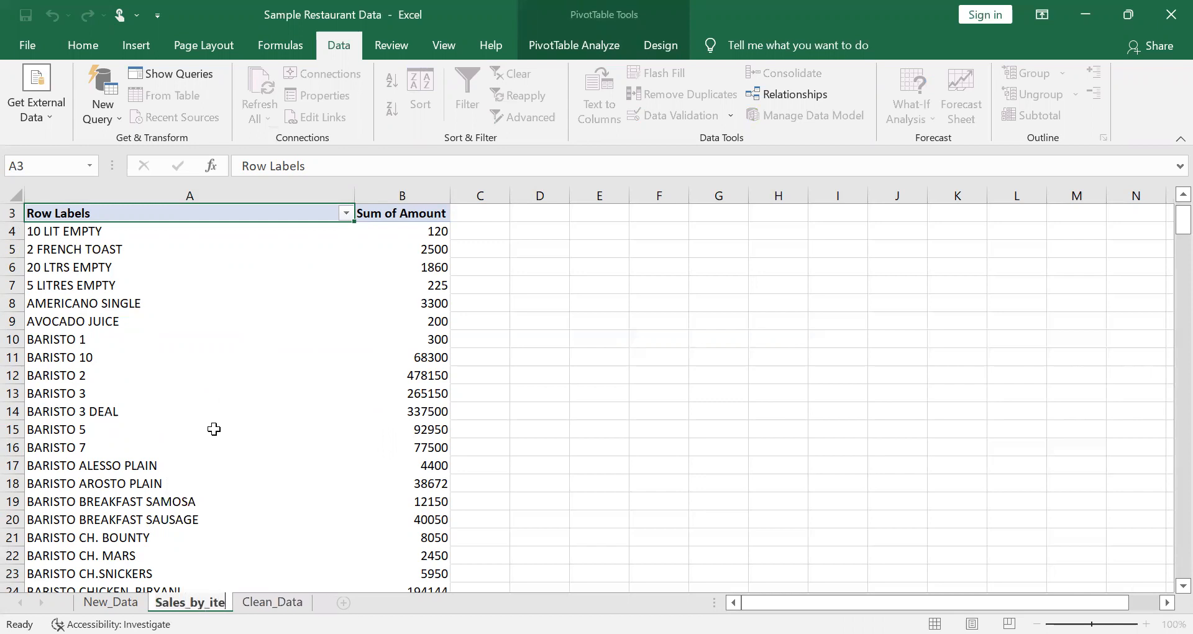
text(m)
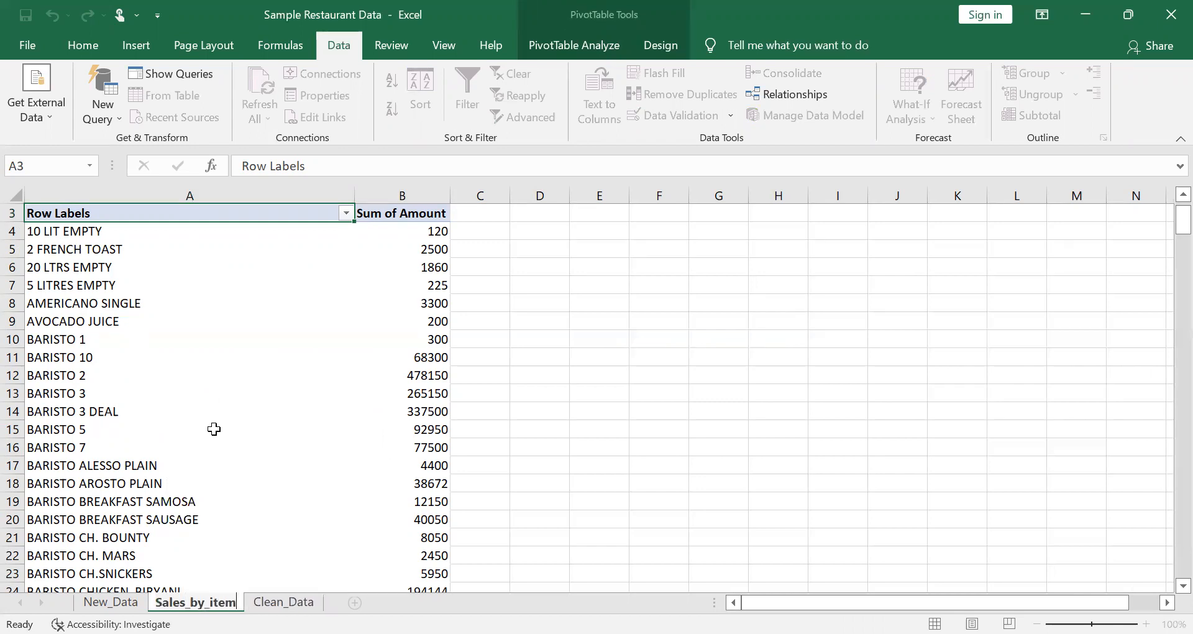
key(BackSpace)
text(I)
key(Return)
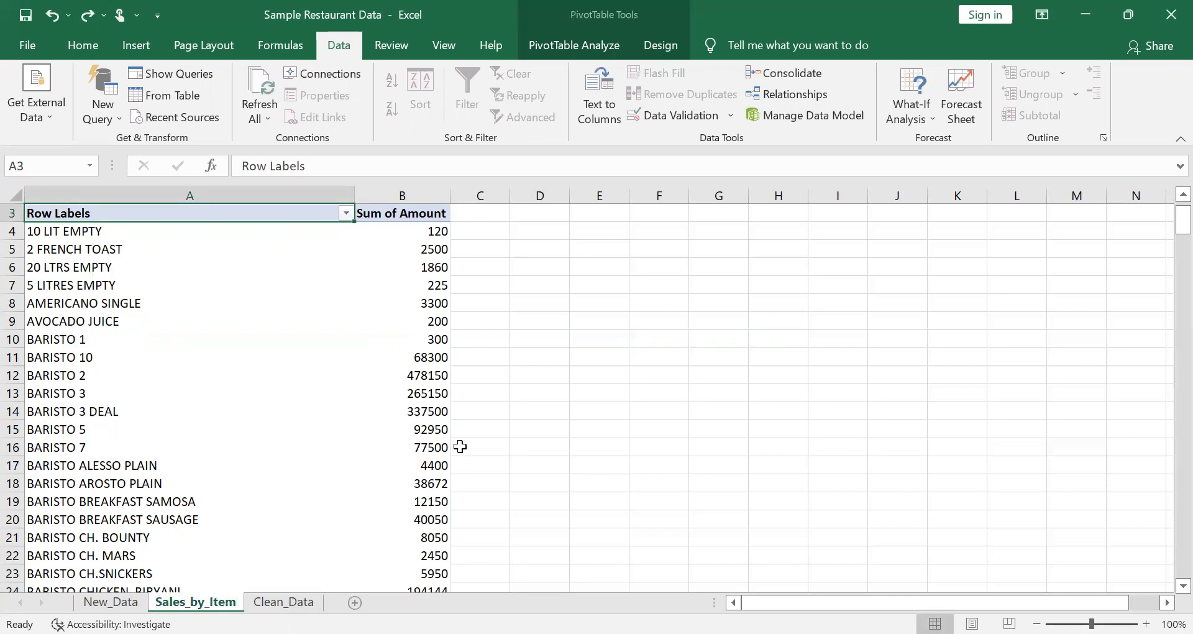